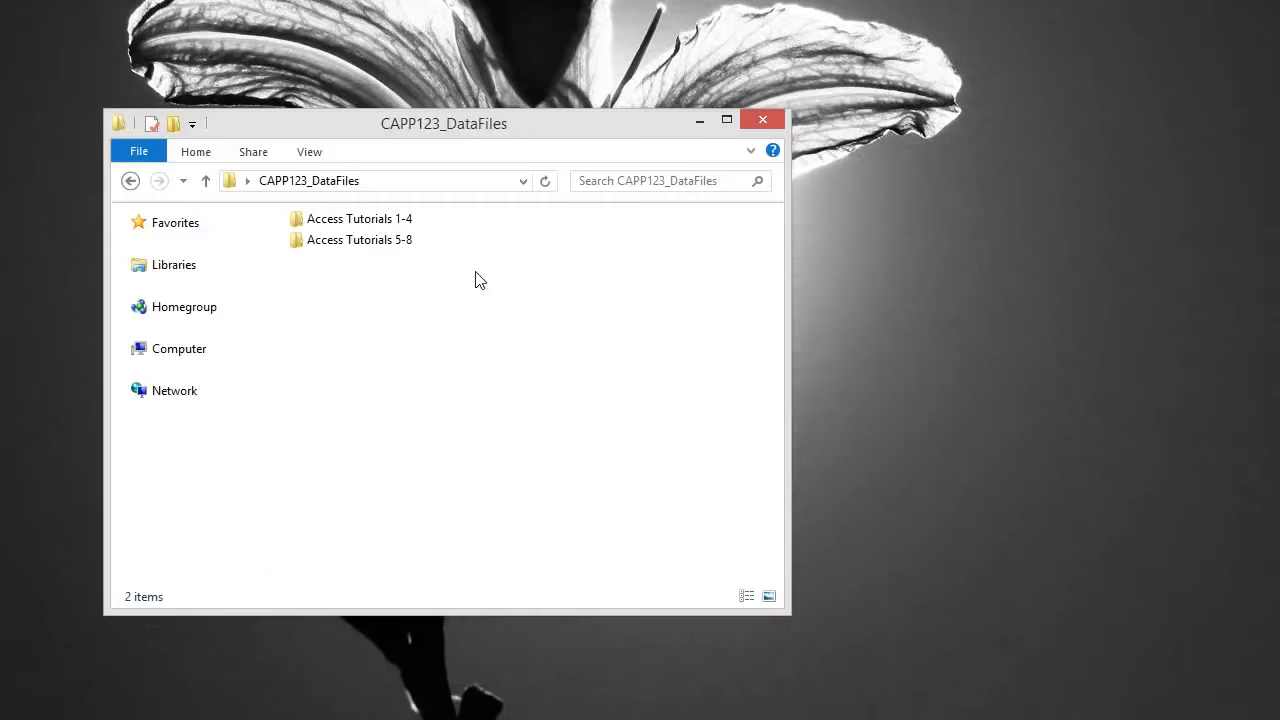
# Step: Open the Panorama database from the Tutorial folder inside Access Tutorials 5-8, Access2
pyautogui.click(457, 272)
pyautogui.click(455, 278)
pyautogui.doubleClick(385, 243)
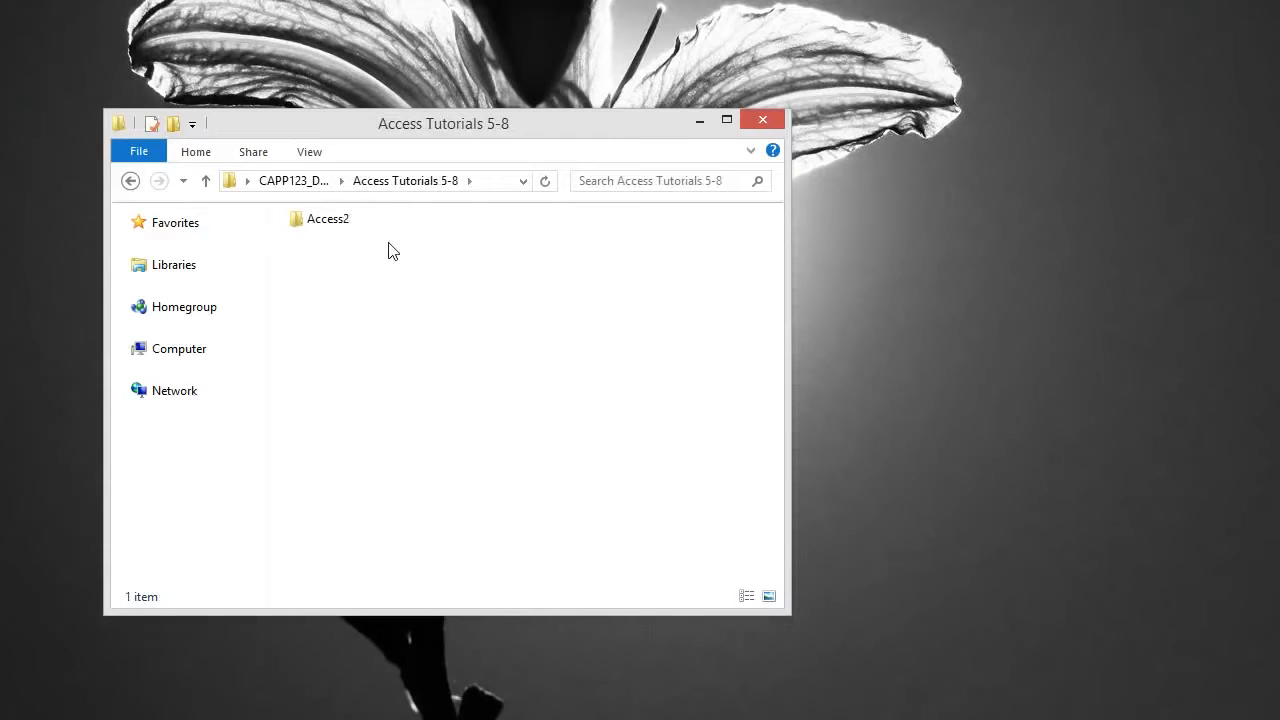
pyautogui.moveTo(390, 250); pyautogui.dragTo(333, 226)
pyautogui.doubleClick(333, 226)
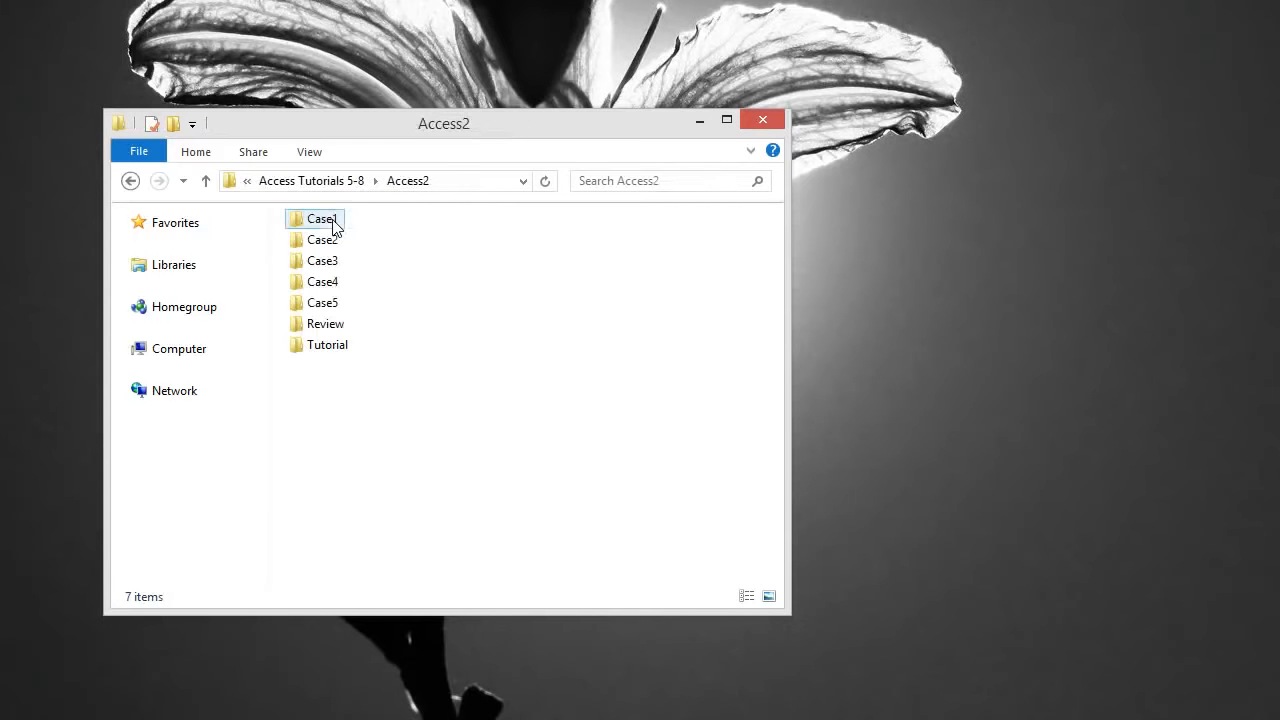
pyautogui.doubleClick(326, 350)
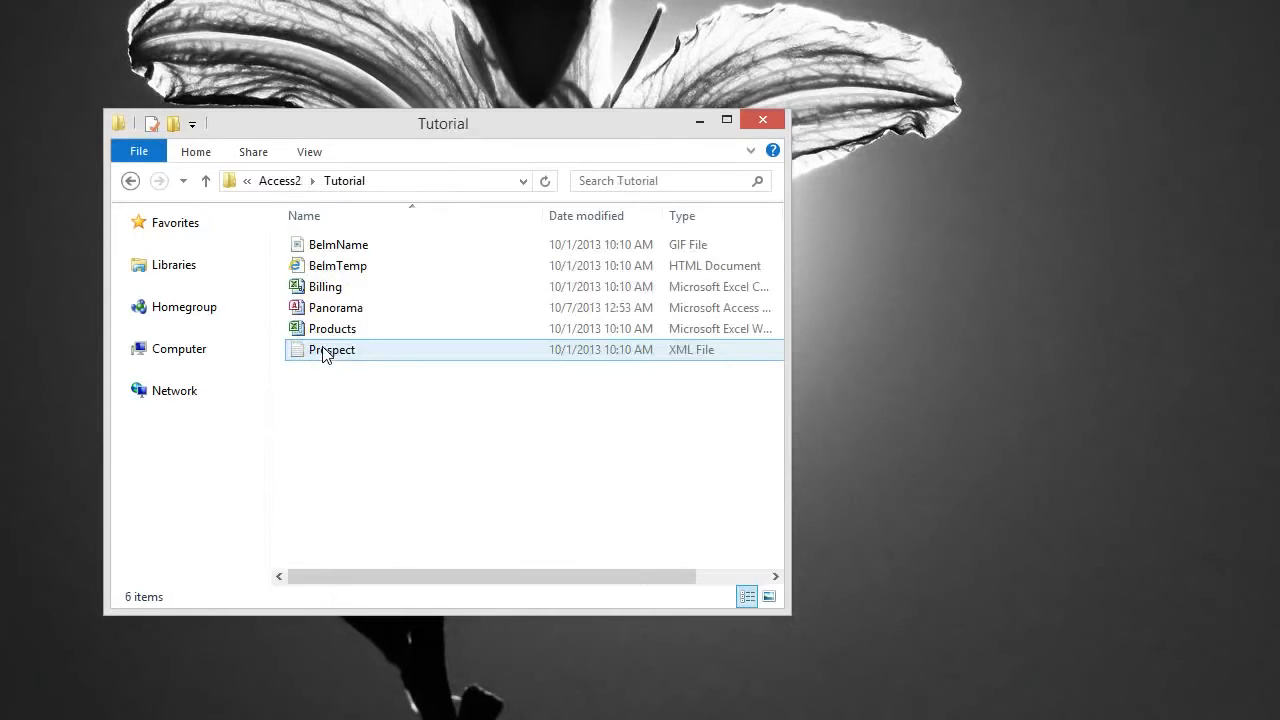
pyautogui.doubleClick(338, 308)
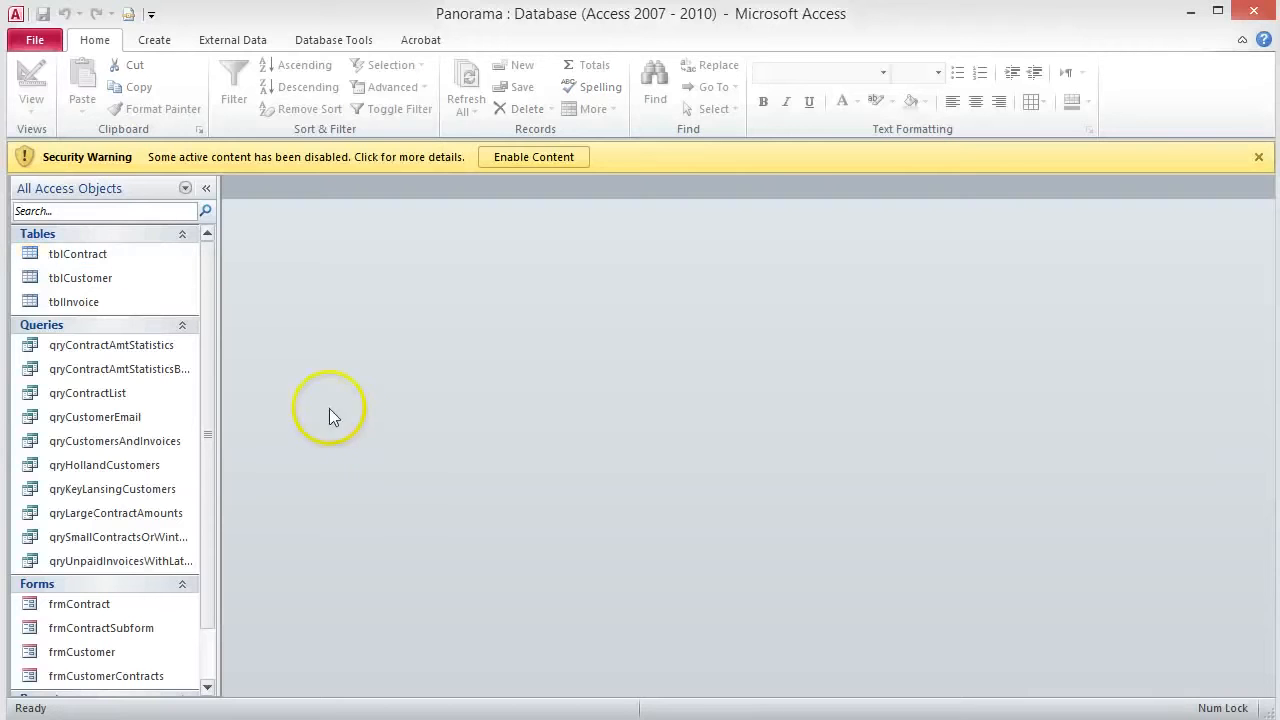
# Step: Save a copy of the database in the Access folder, naming it Panorama_T5_ followed by the student's last name
pyautogui.click(35, 40)
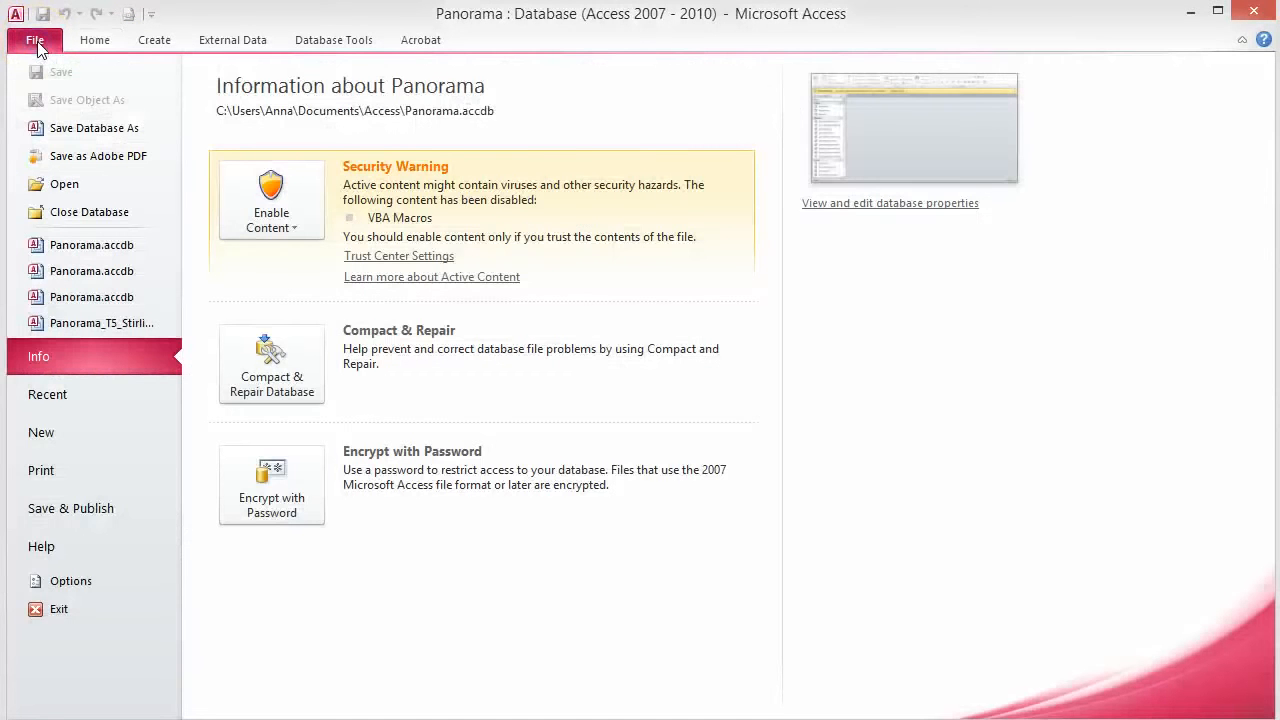
pyautogui.click(80, 130)
pyautogui.click(218, 433)
pyautogui.write('1')
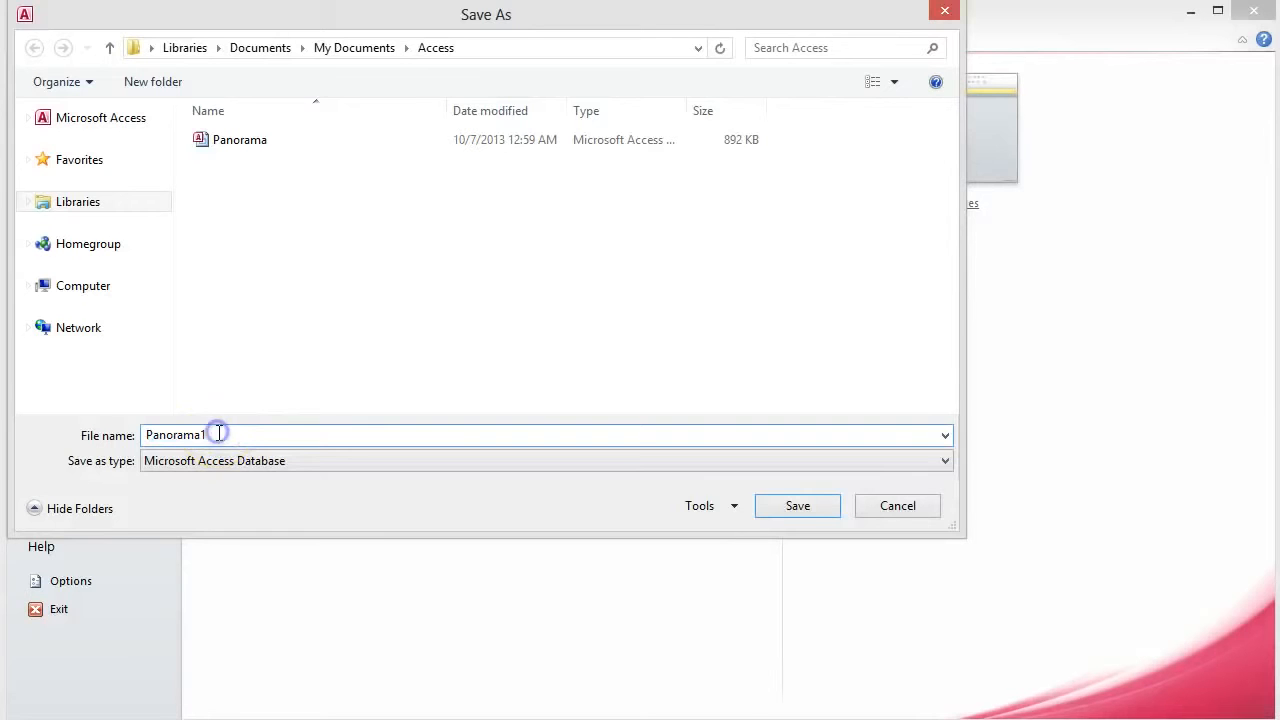
pyautogui.press('BackSpace')
pyautogui.write('_T5_Stirling')
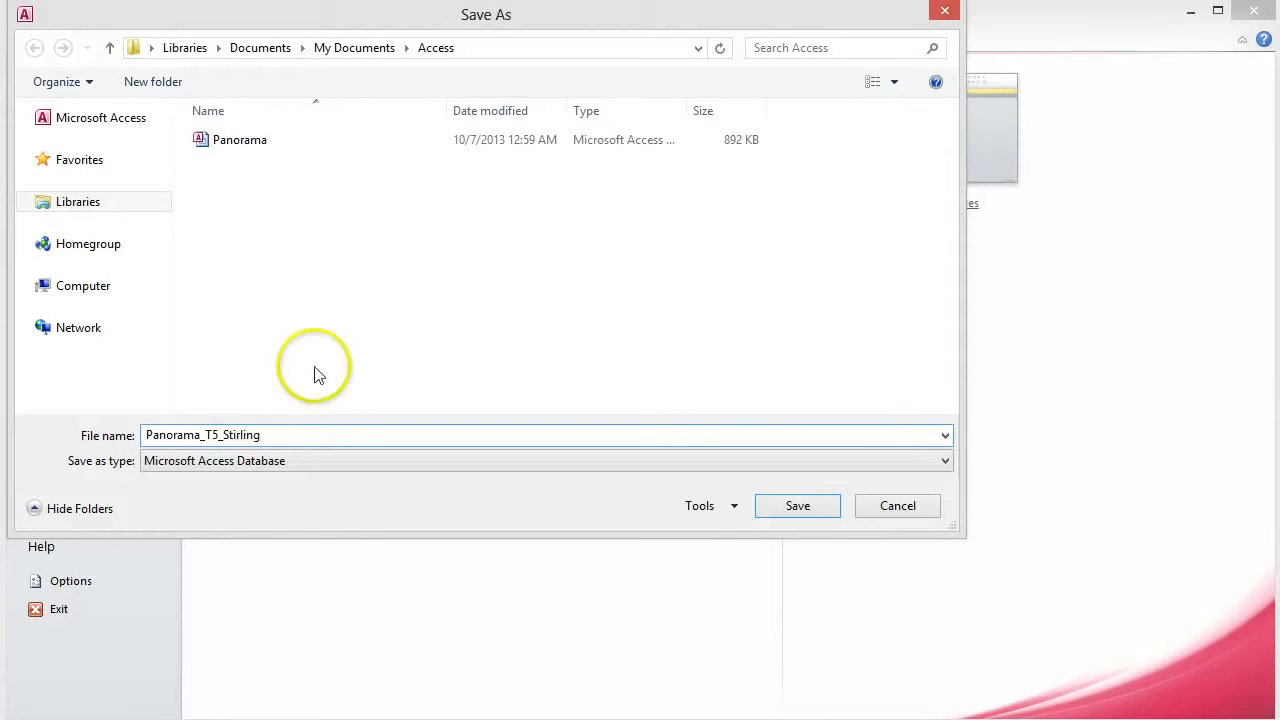
pyautogui.click(805, 507)
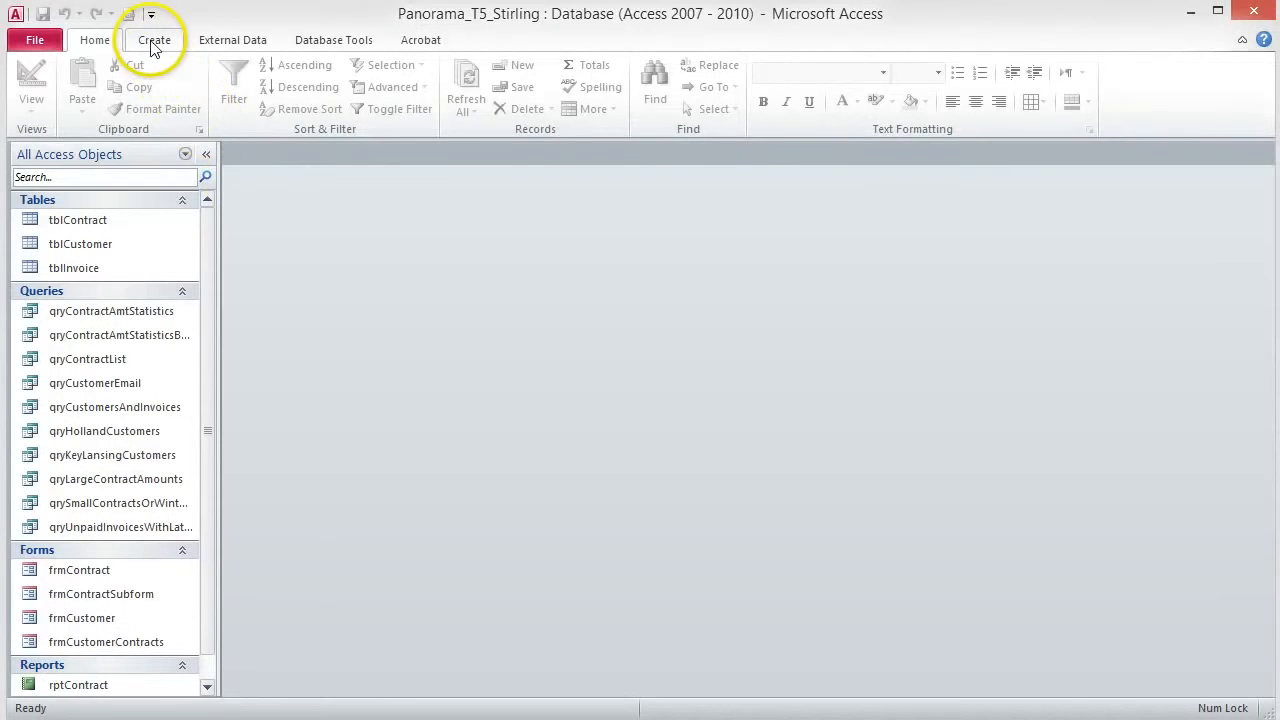
# Step: Create a new query in Design view from the tblCustomer table and add all of its fields to the design grid
pyautogui.click(155, 42)
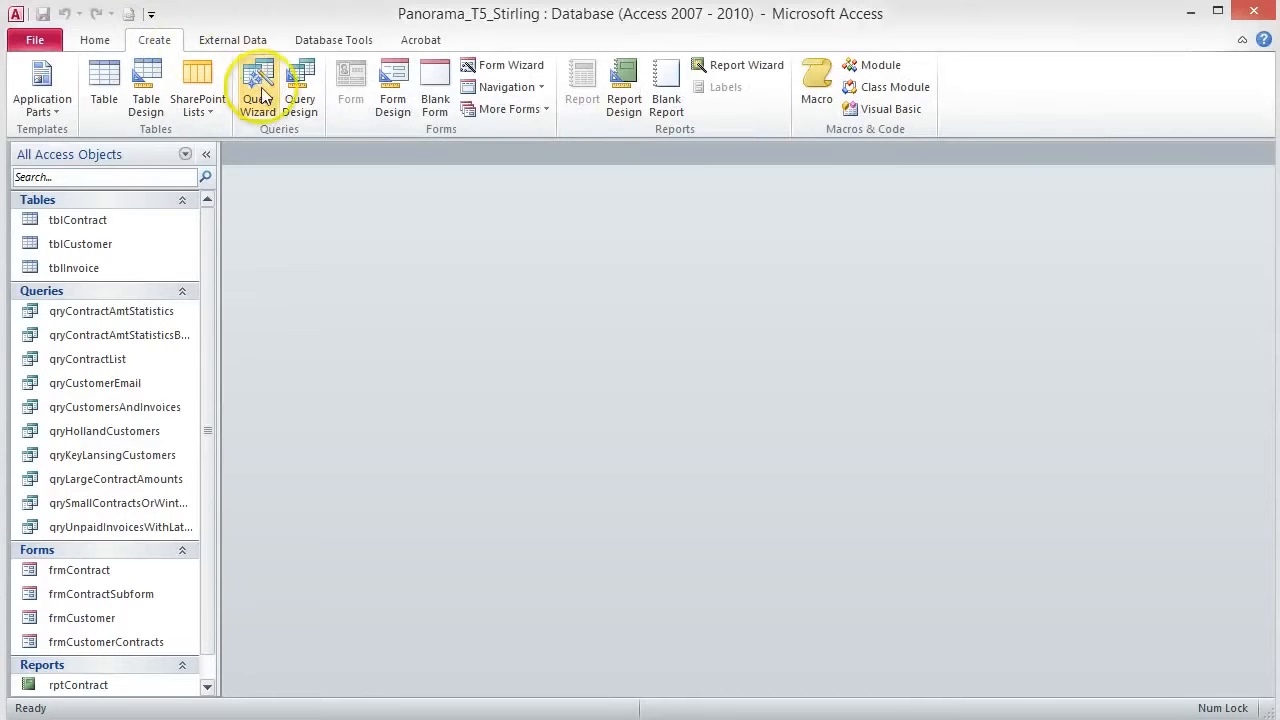
pyautogui.click(298, 106)
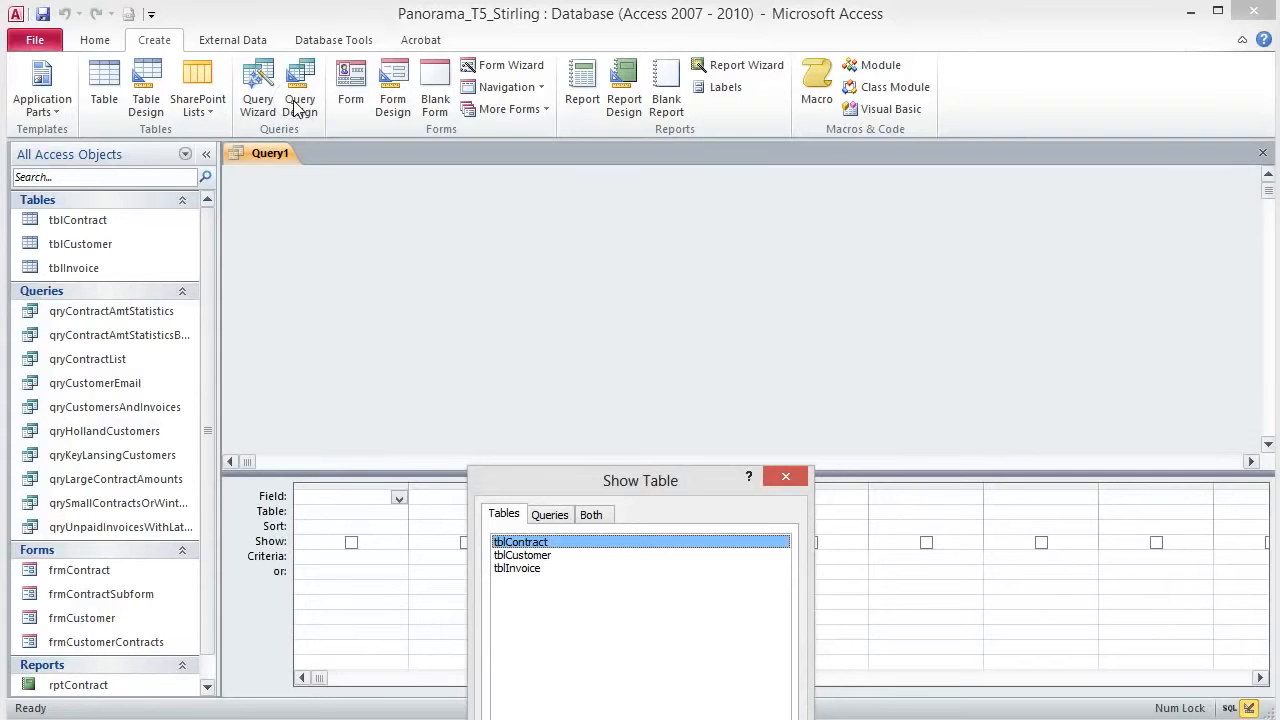
pyautogui.moveTo(665, 487); pyautogui.dragTo(645, 258)
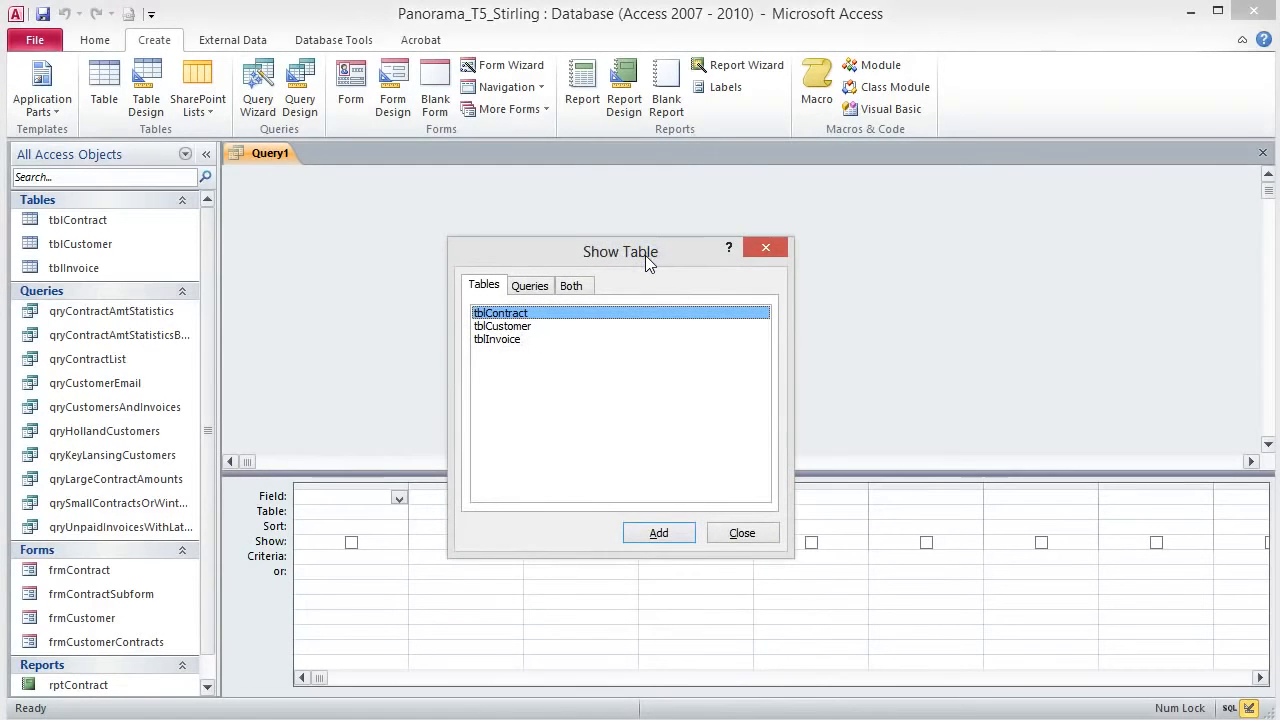
pyautogui.click(513, 328)
pyautogui.click(659, 533)
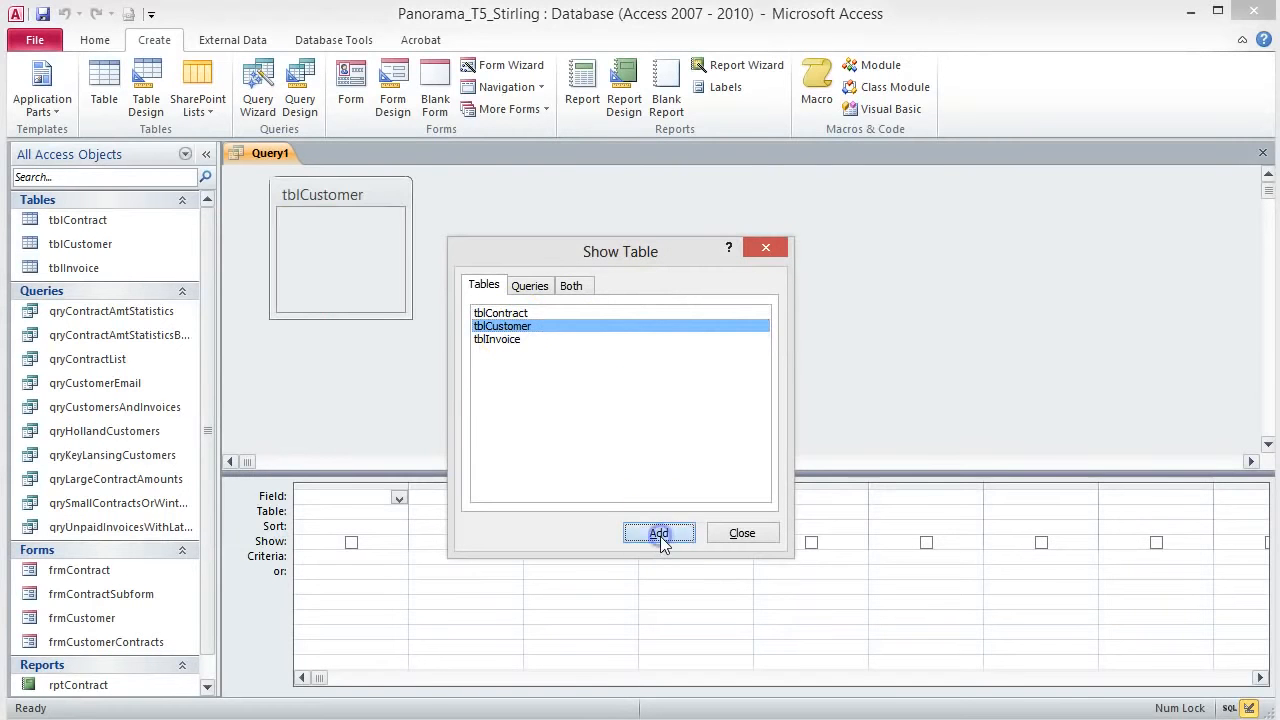
pyautogui.click(742, 534)
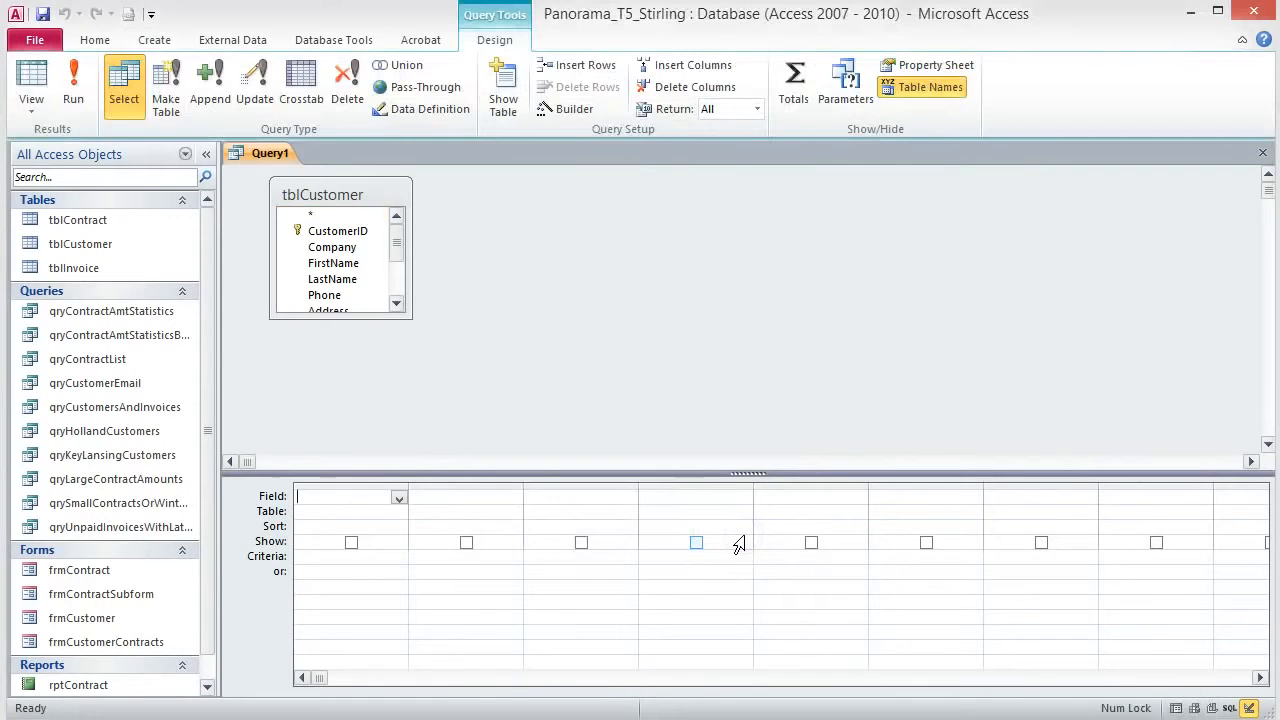
pyautogui.doubleClick(348, 196)
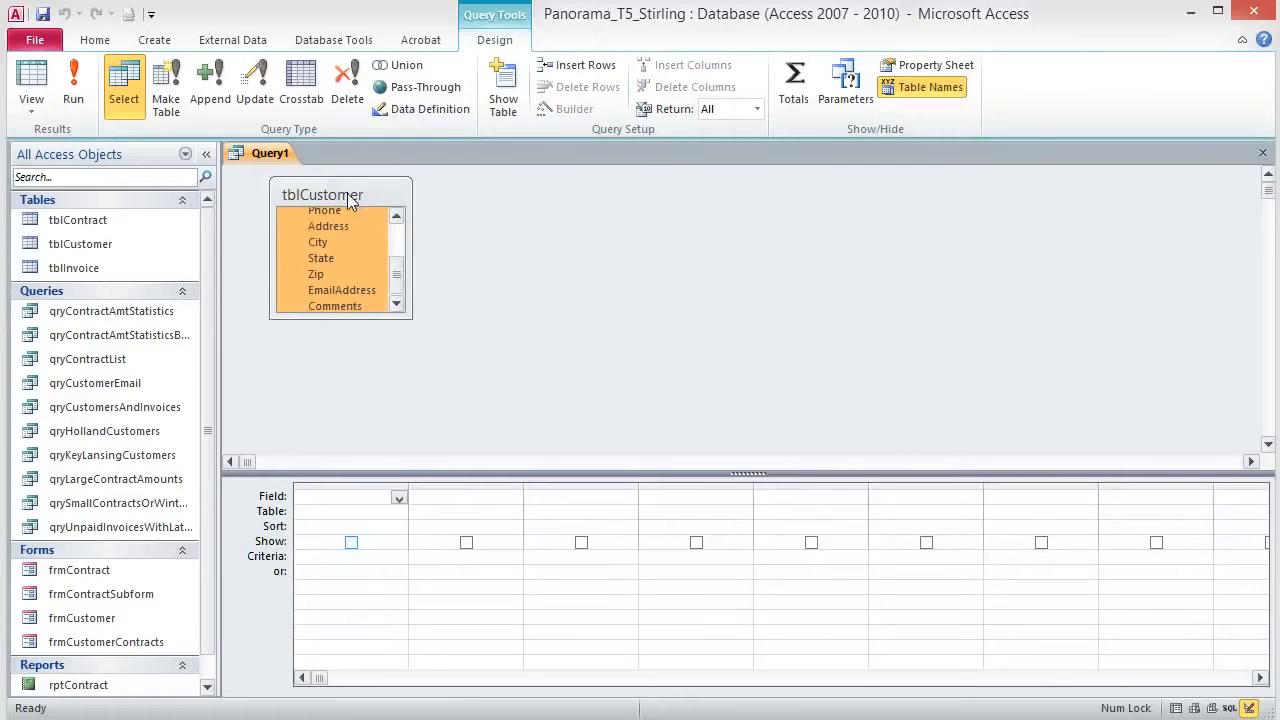
pyautogui.moveTo(334, 227); pyautogui.dragTo(364, 498)
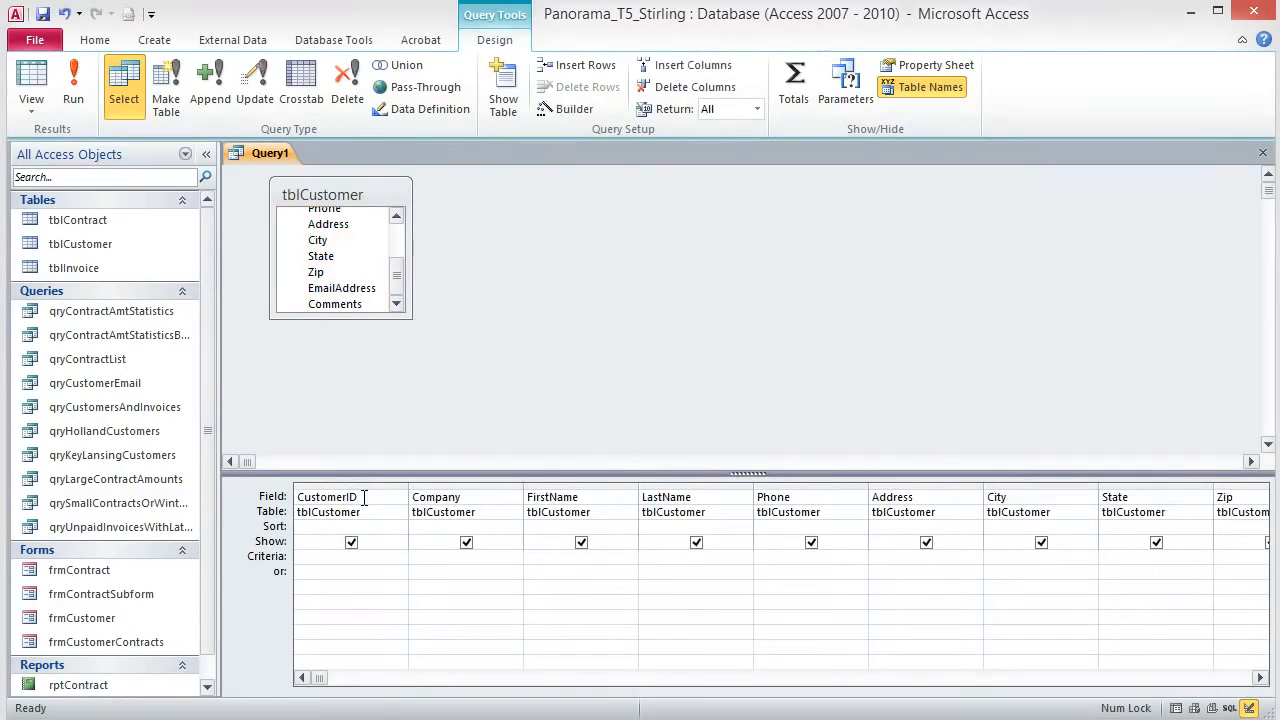
# Step: Set the criterion of the Phone field to Like "616*"
pyautogui.click(773, 556)
pyautogui.write('L')
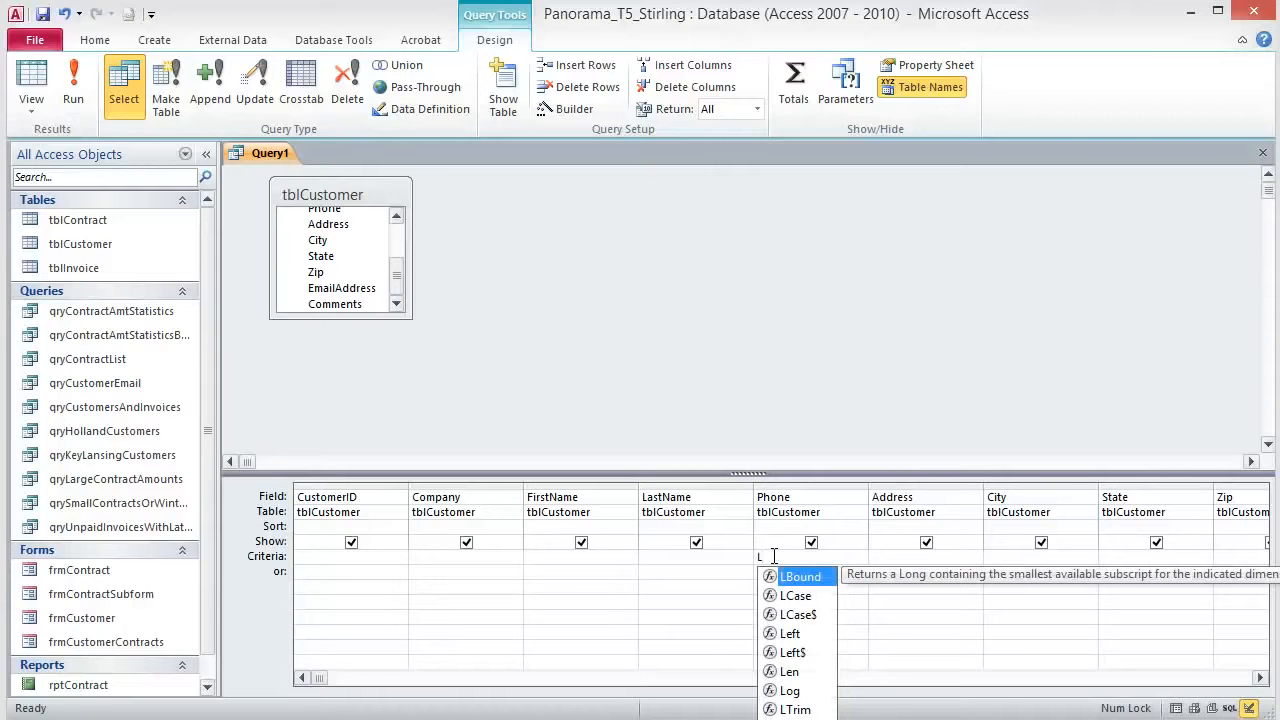
pyautogui.write('ik')
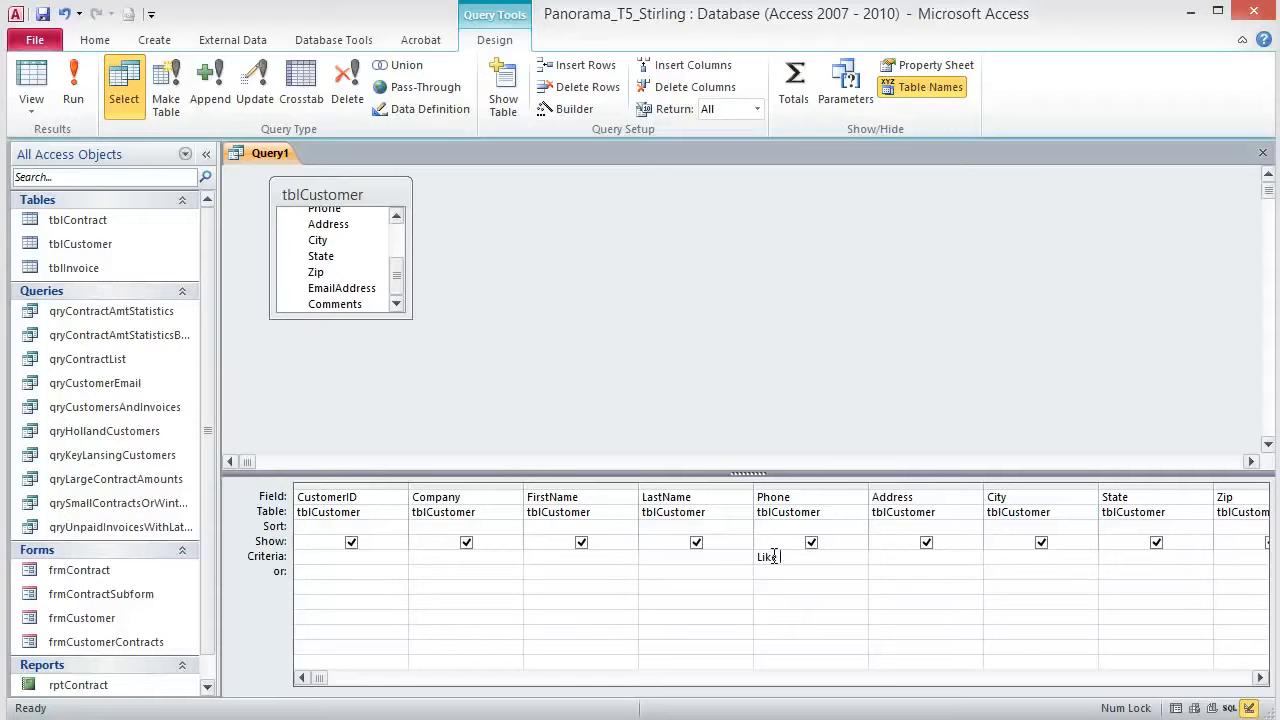
pyautogui.write('e "616*')
# Step: Save the query as qry616AreaCode and run it
pyautogui.click(42, 15)
pyautogui.write('qry616AreaCode')
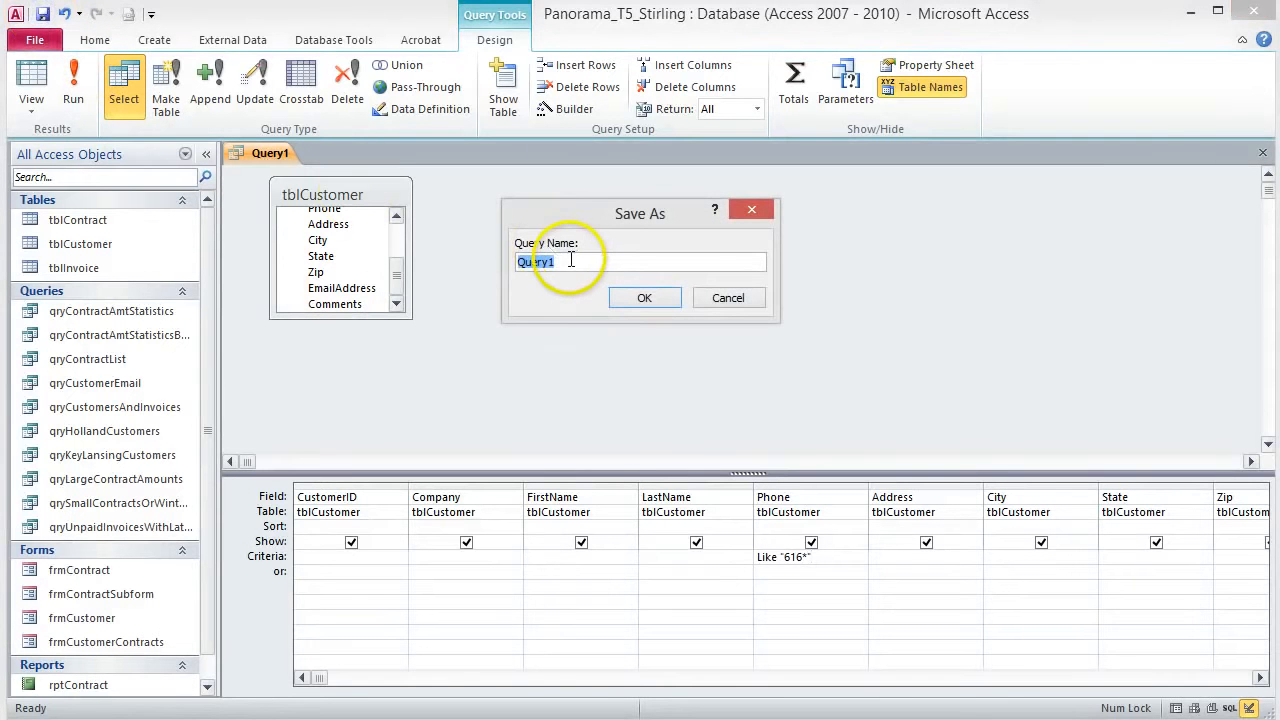
pyautogui.click(645, 298)
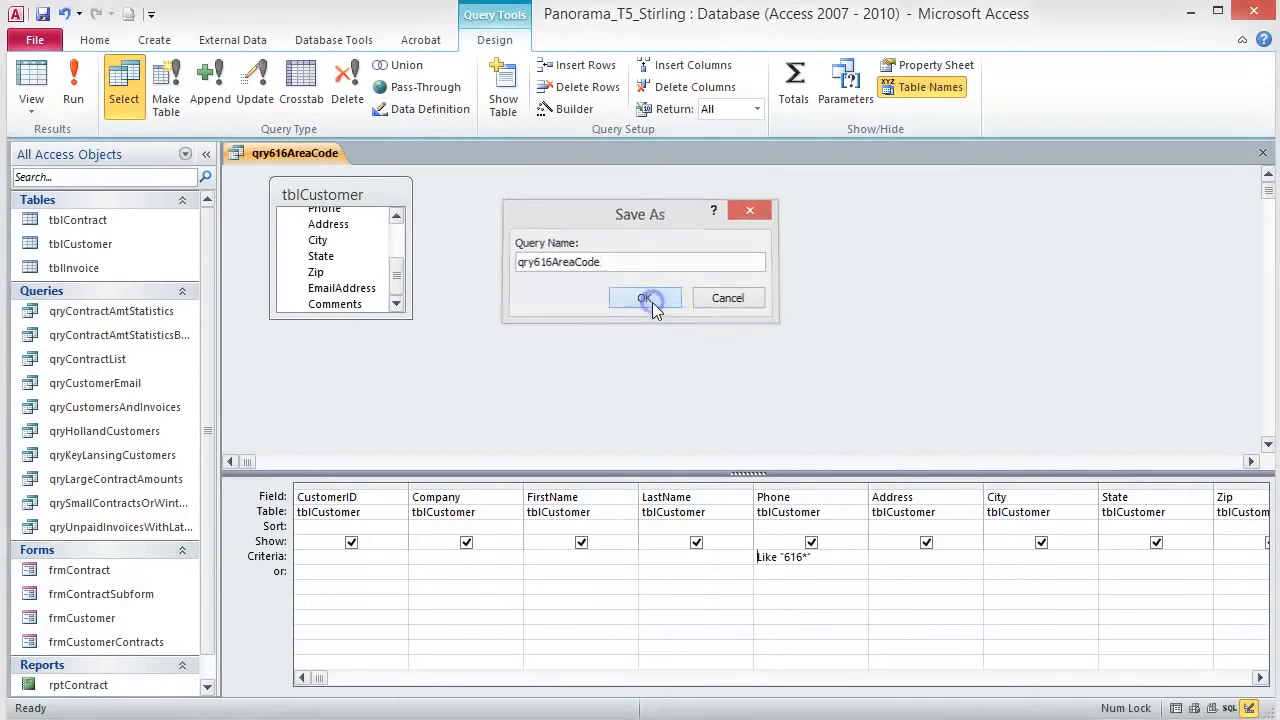
pyautogui.click(73, 88)
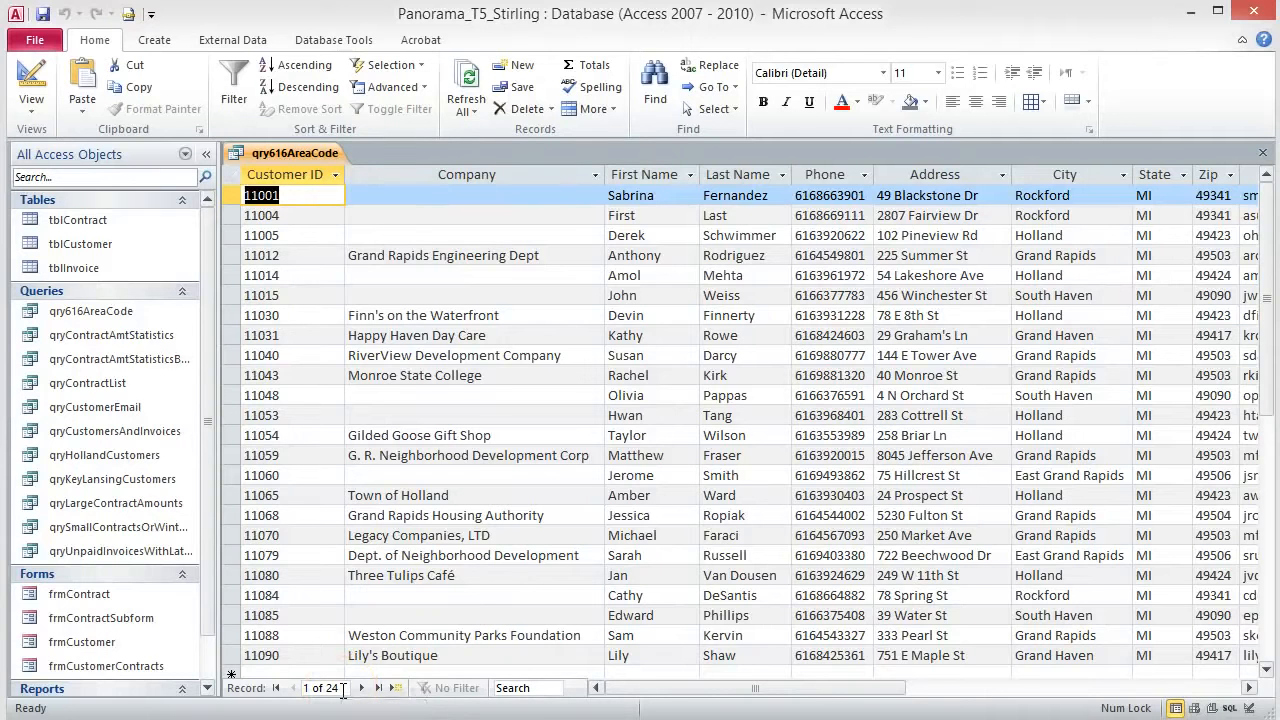
# Step: Replace the placeholder first and last name in the second record with the student's name, and save and close the query
pyautogui.click(645, 216)
pyautogui.press('BackSpace')
pyautogui.press('BackSpace')
pyautogui.press('BackSpace')
pyautogui.press('BackSpace')
pyautogui.press('BackSpace')
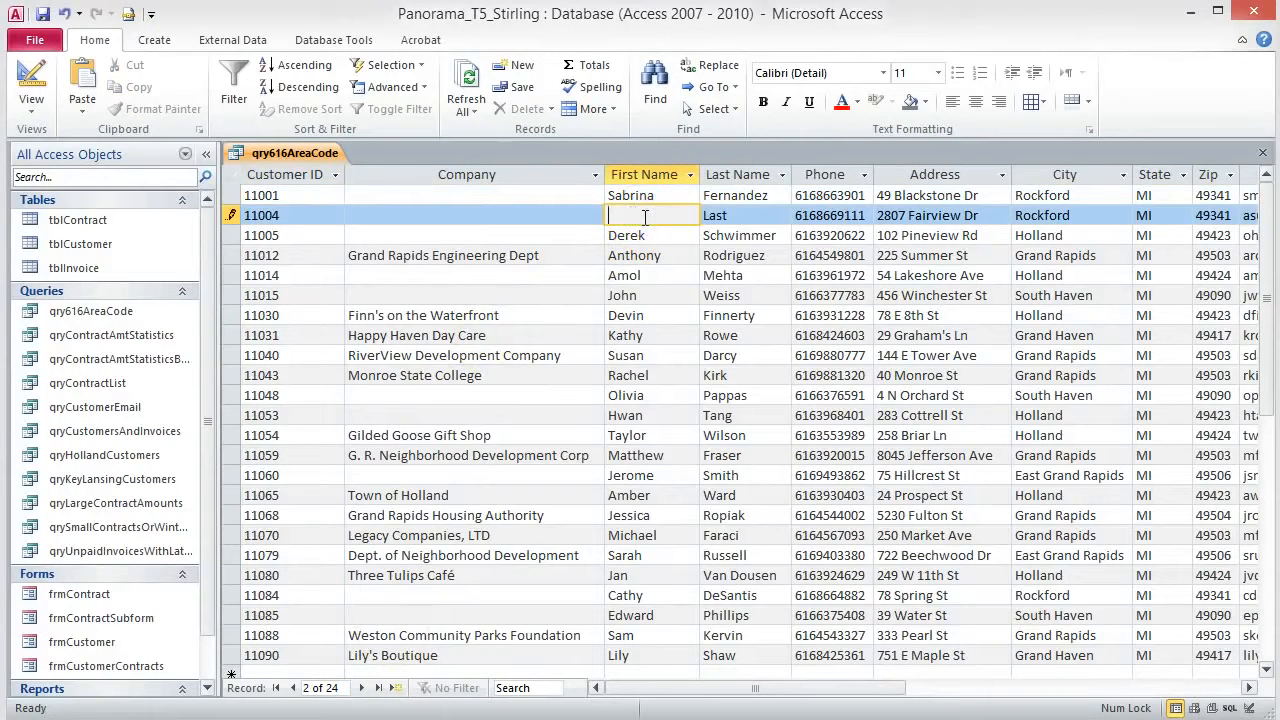
pyautogui.write('Anna')
pyautogui.press('Tab')
pyautogui.write('Stirling')
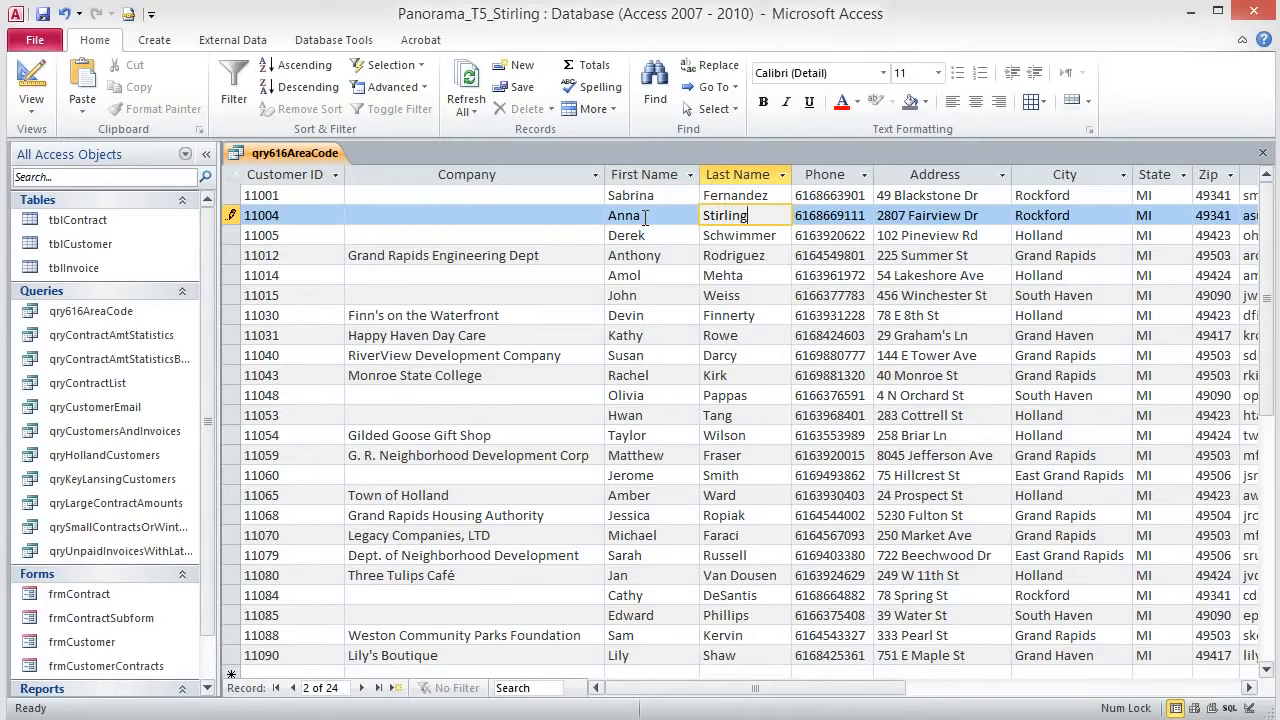
pyautogui.press('Tab')
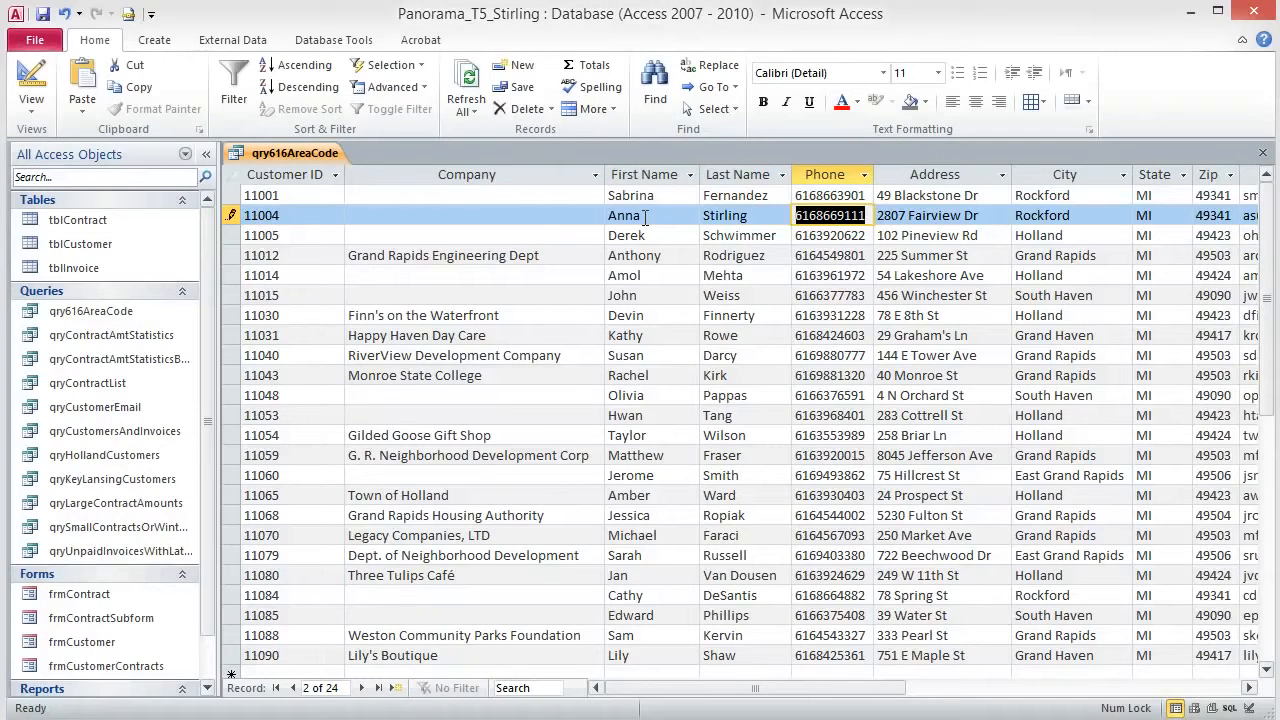
pyautogui.click(43, 14)
pyautogui.click(1262, 152)
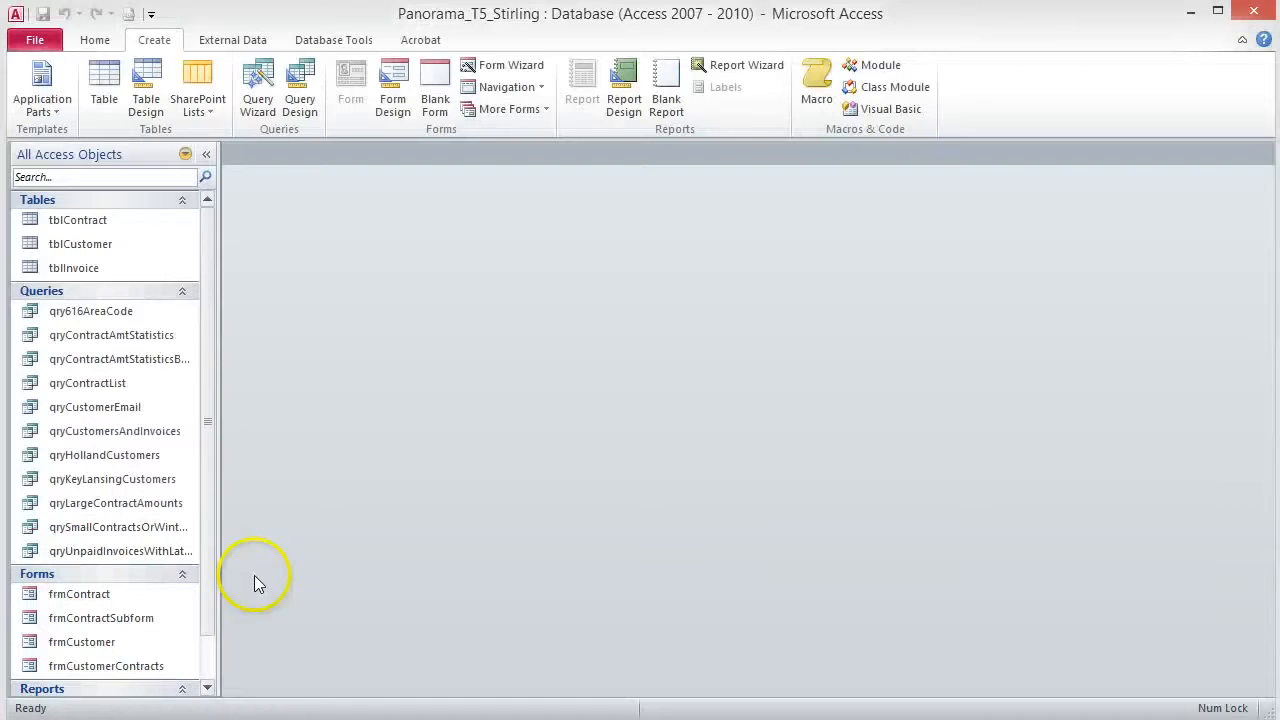
# Step: Copy the qry616AreaCode query and paste it as qryHollandRockfordSaugatackCustomers
pyautogui.rightClick(113, 317)
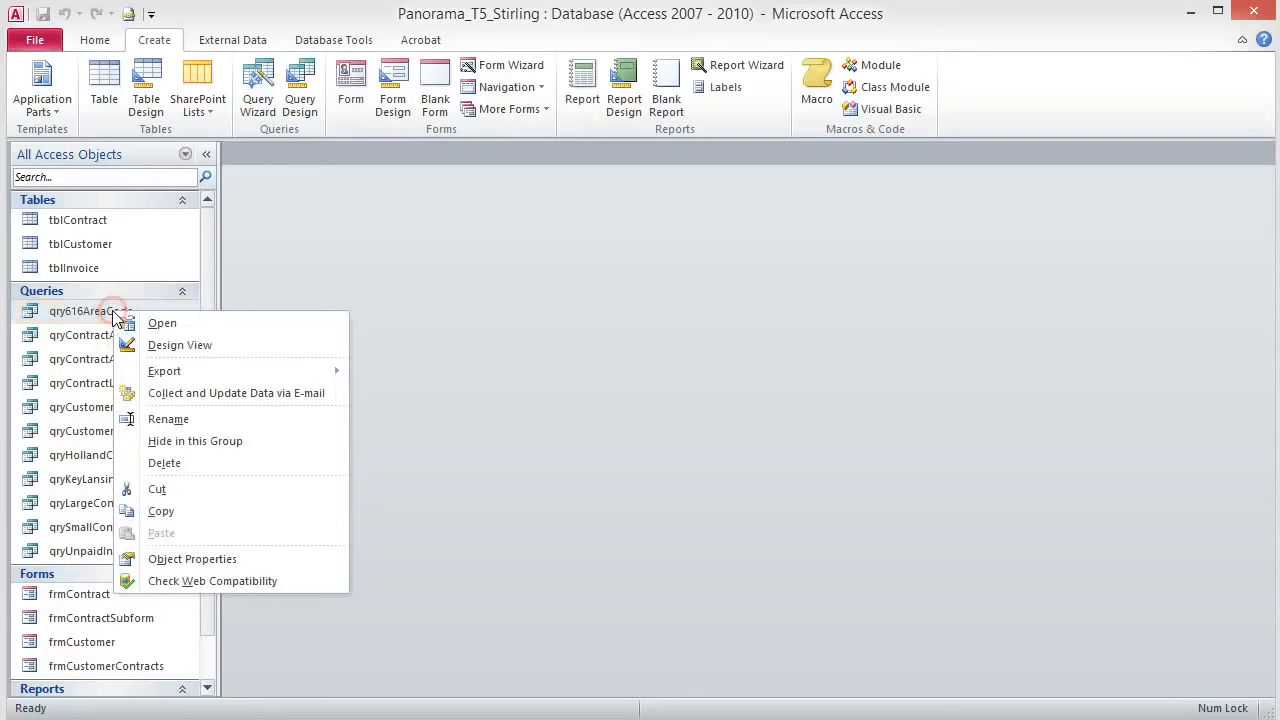
pyautogui.click(163, 513)
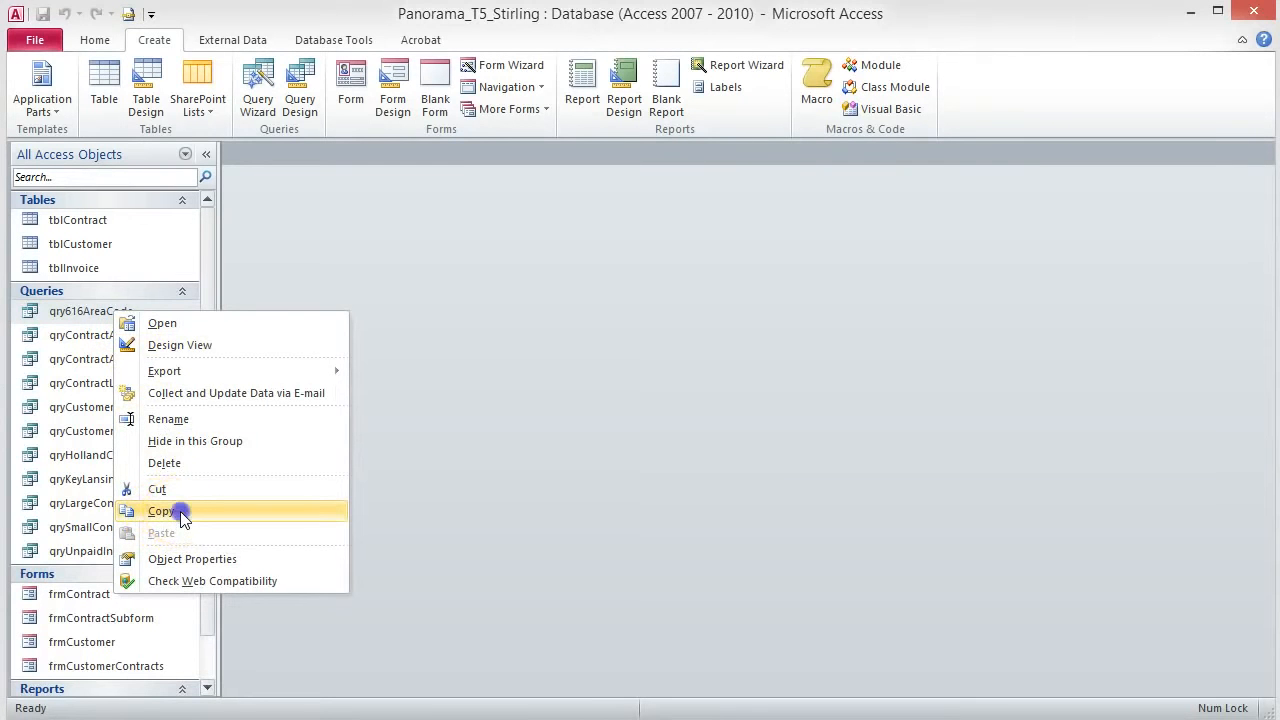
pyautogui.click(96, 40)
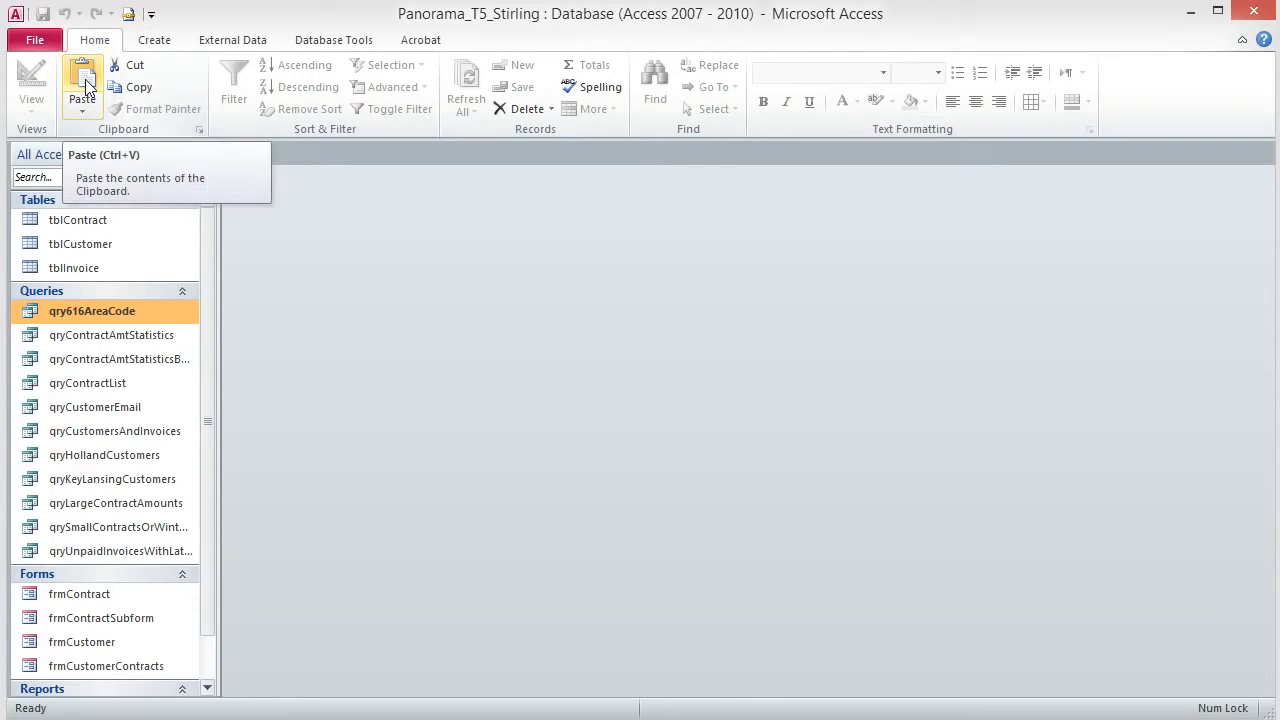
pyautogui.click(86, 88)
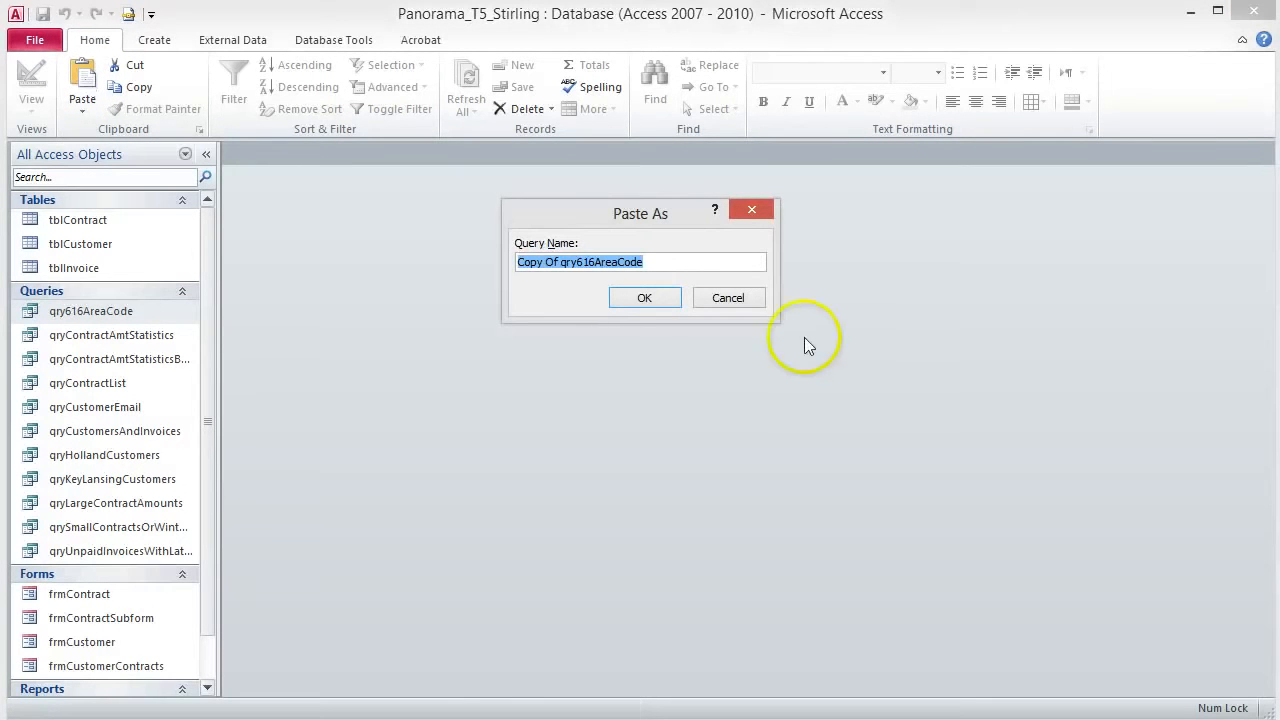
pyautogui.click(658, 261)
pyautogui.moveTo(658, 261); pyautogui.dragTo(480, 258)
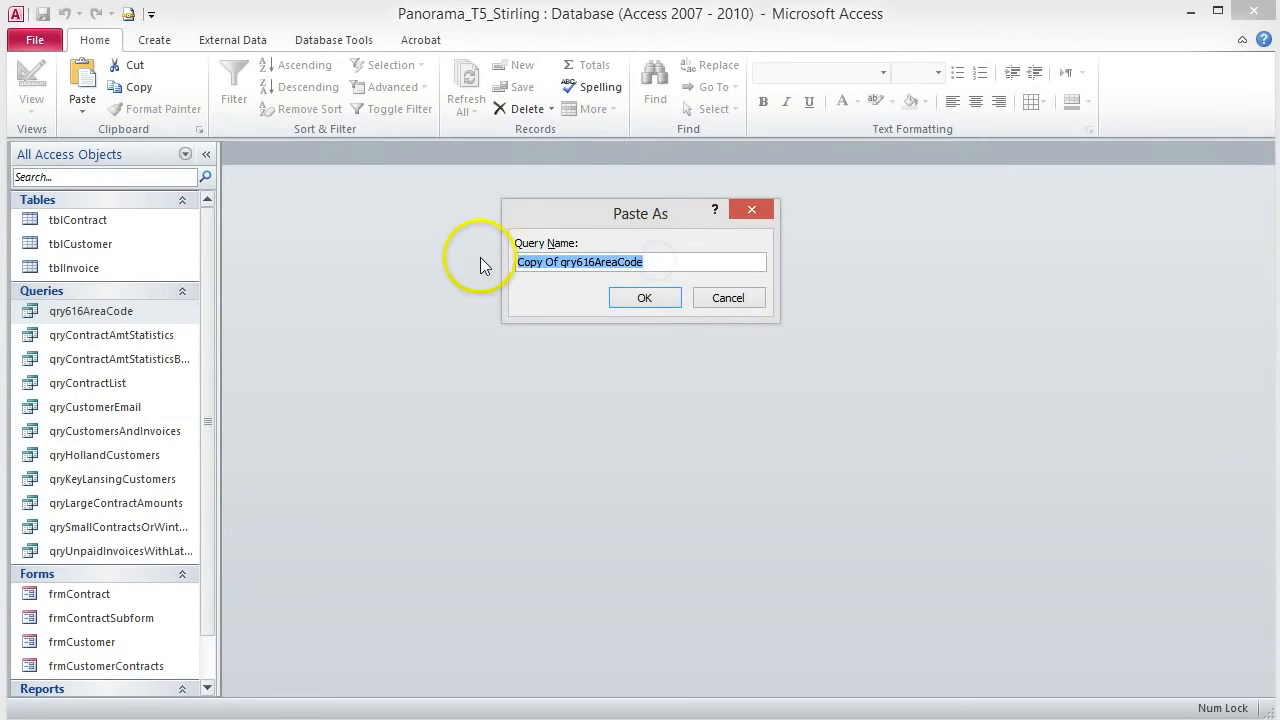
pyautogui.hotkey('ctrl', 'v')
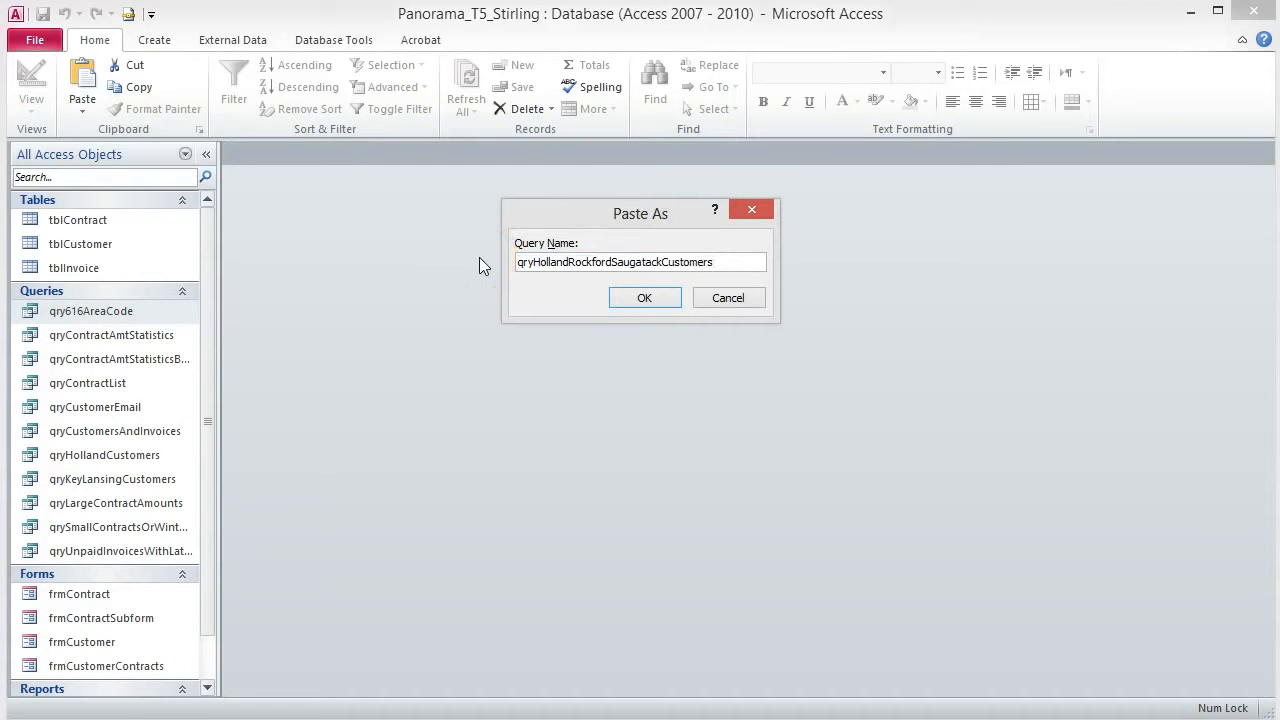
pyautogui.click(667, 301)
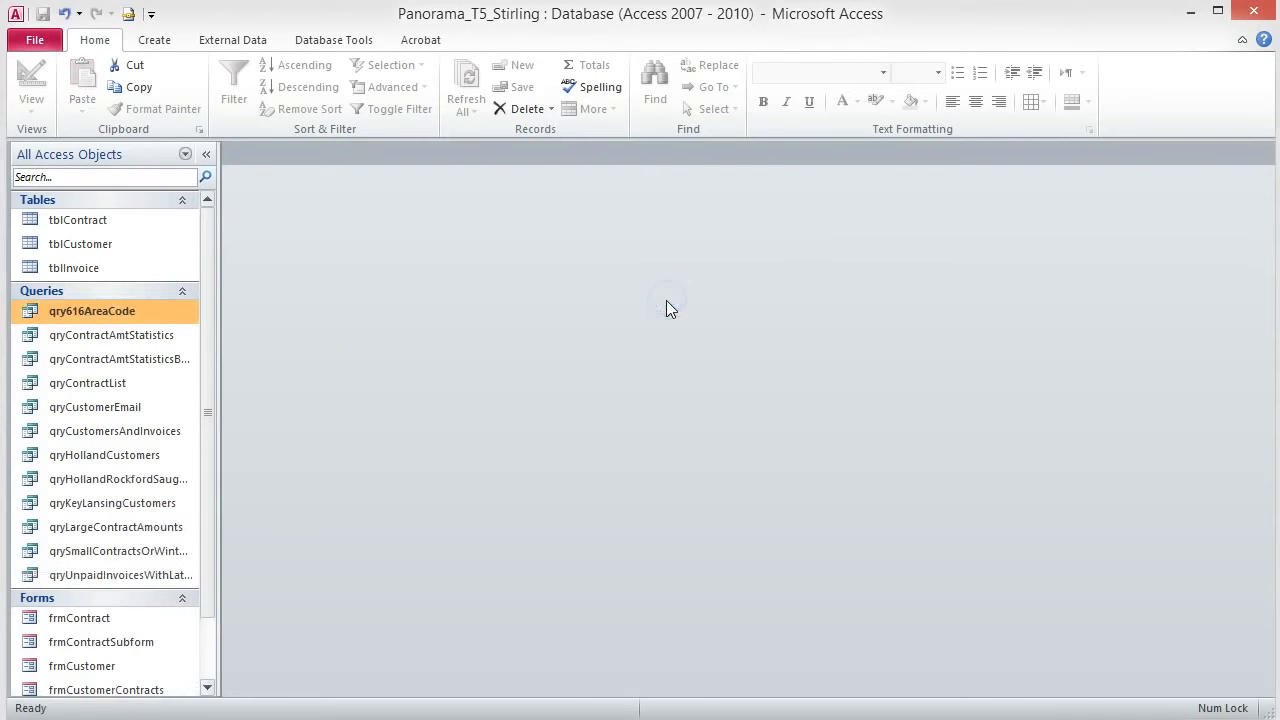
# Step: Open qryHollandRockfordSaugatackCustomers in Design view and delete the Phone field's criterion
pyautogui.doubleClick(125, 479)
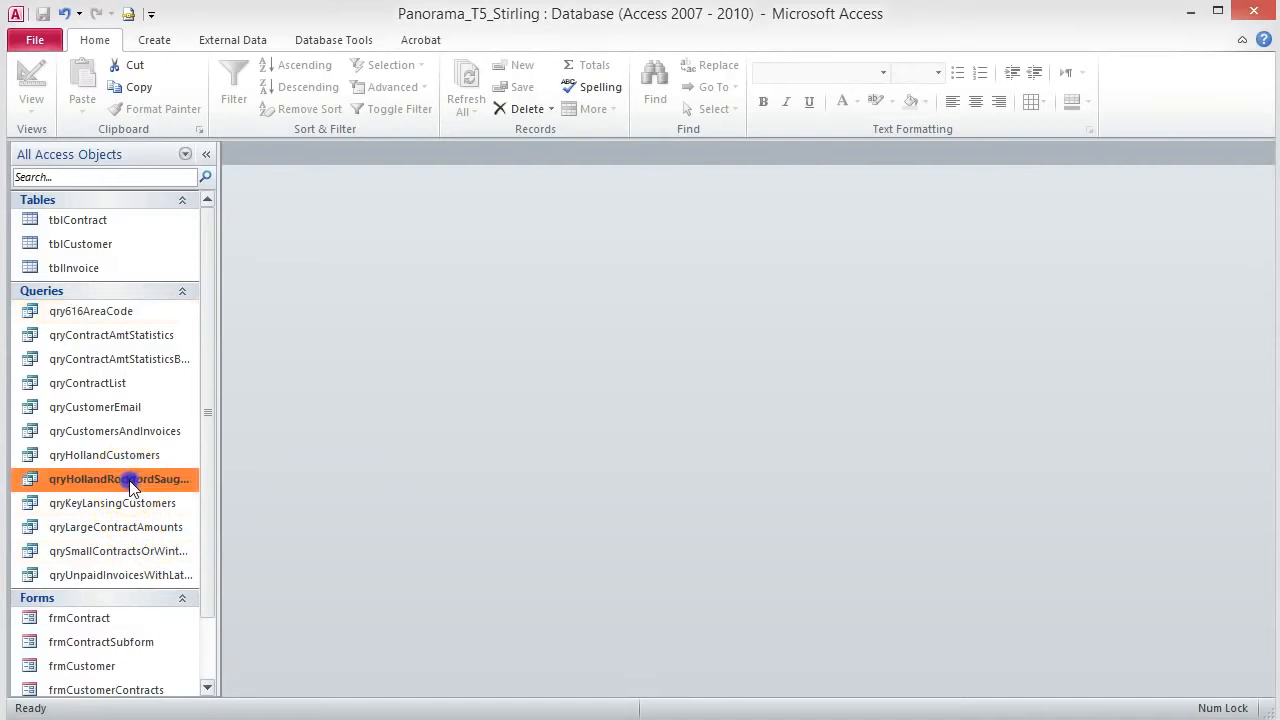
pyautogui.click(32, 80)
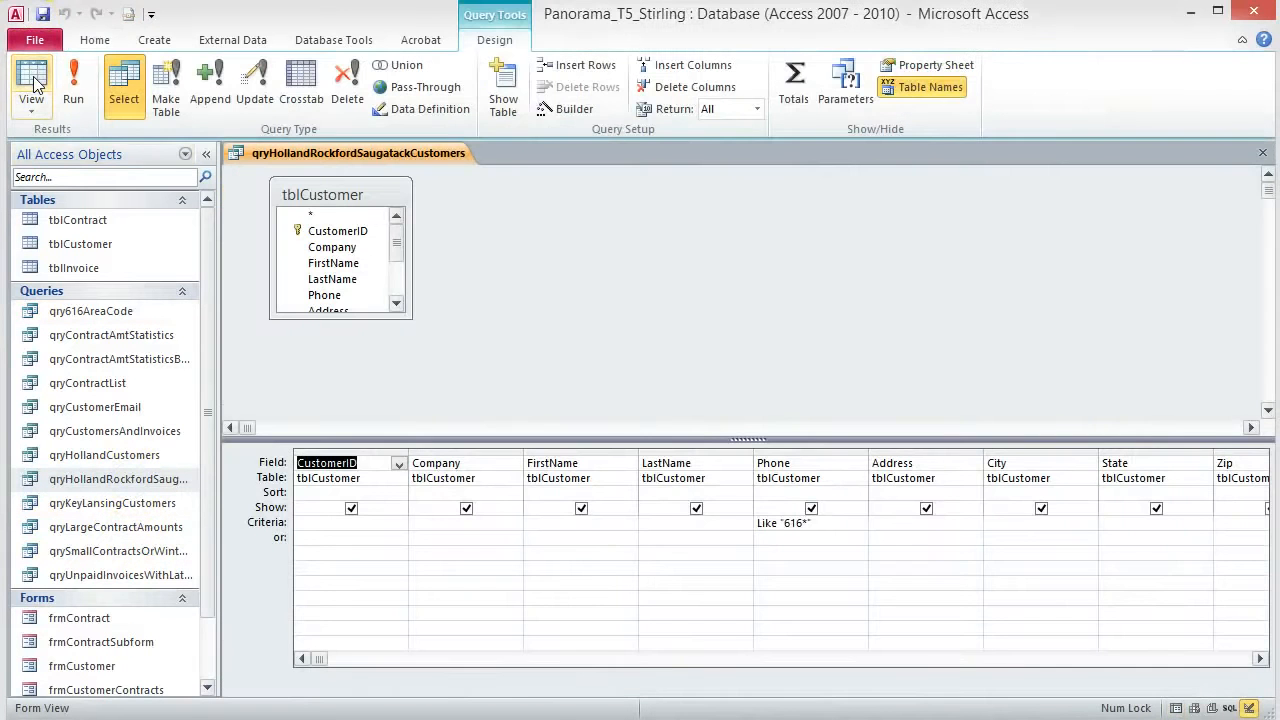
pyautogui.moveTo(826, 521); pyautogui.dragTo(746, 523)
pyautogui.press('Delete')
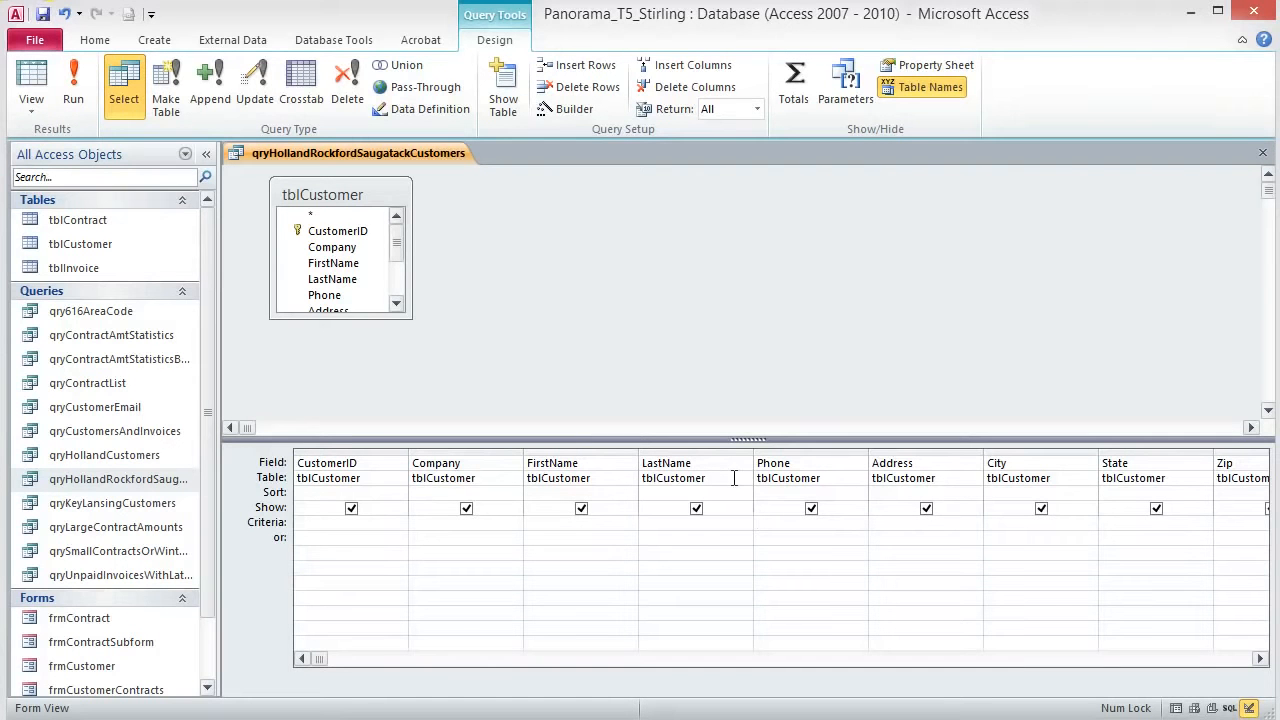
# Step: Set the City criterion to In ("Holland","Rockford","Saugatuck") and run the query
pyautogui.rightClick(1009, 523)
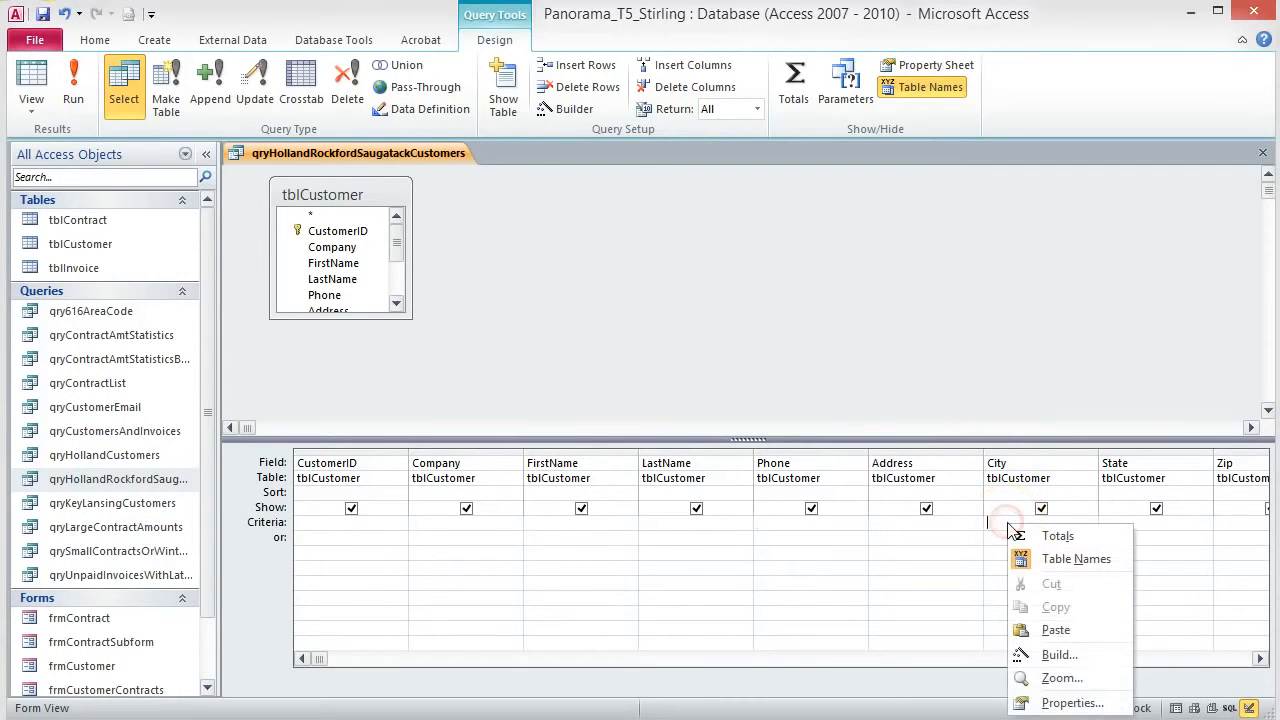
pyautogui.click(1058, 678)
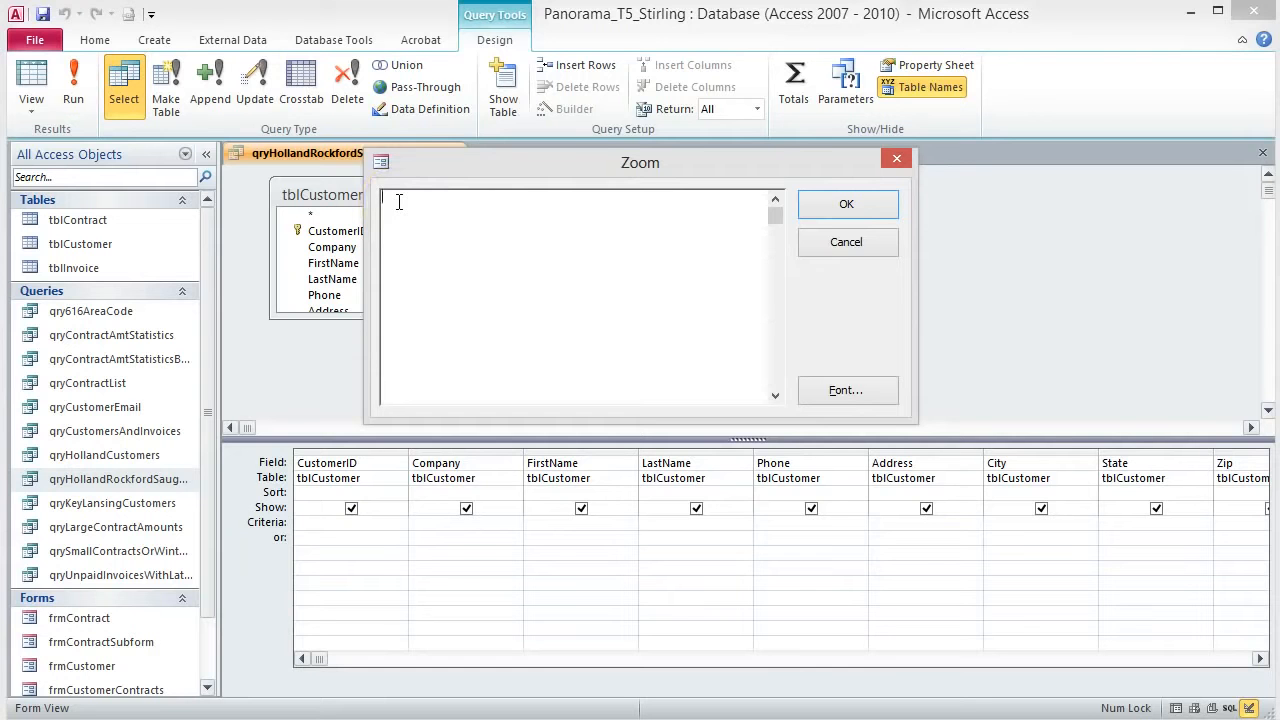
pyautogui.hotkey('ctrl', 'v')
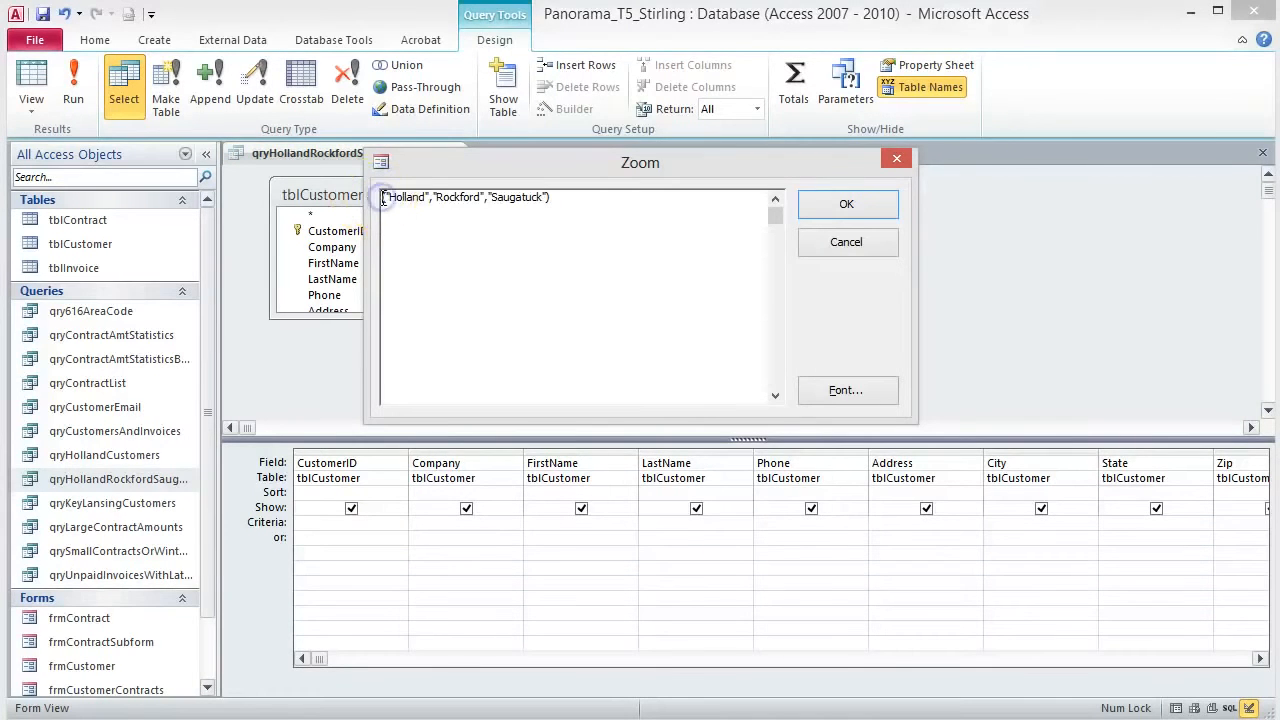
pyautogui.click(383, 198)
pyautogui.write('In')
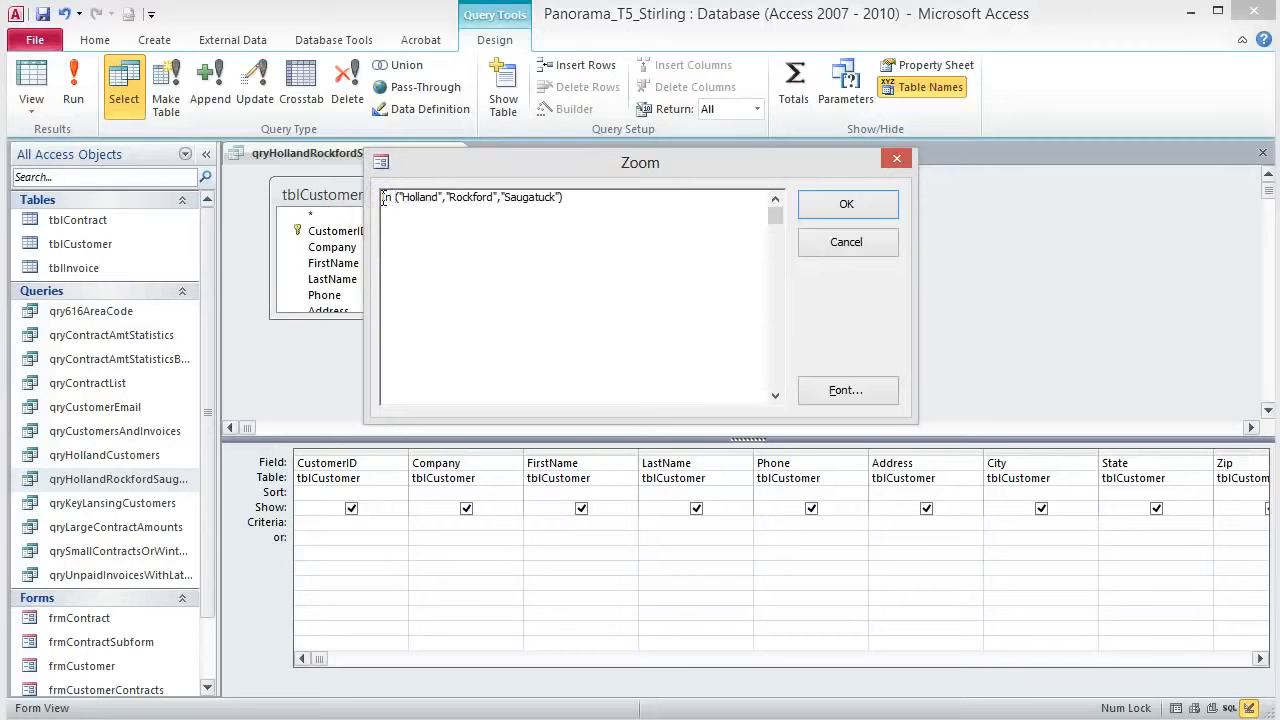
pyautogui.click(615, 196)
pyautogui.click(879, 206)
pyautogui.click(73, 85)
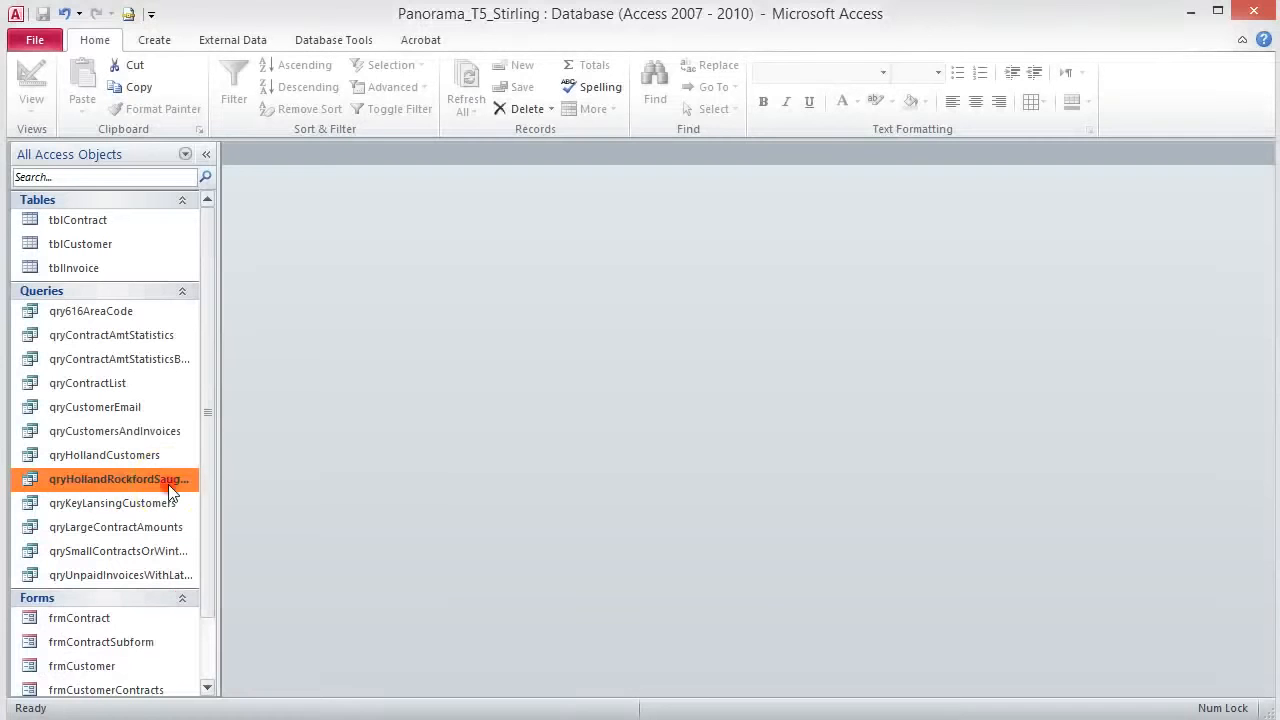
# Step: Copy the qryHollandRockfordSaugatackCustomers query and paste it as qryNonHollandRockfordSaugatackCustomers
pyautogui.rightClick(168, 487)
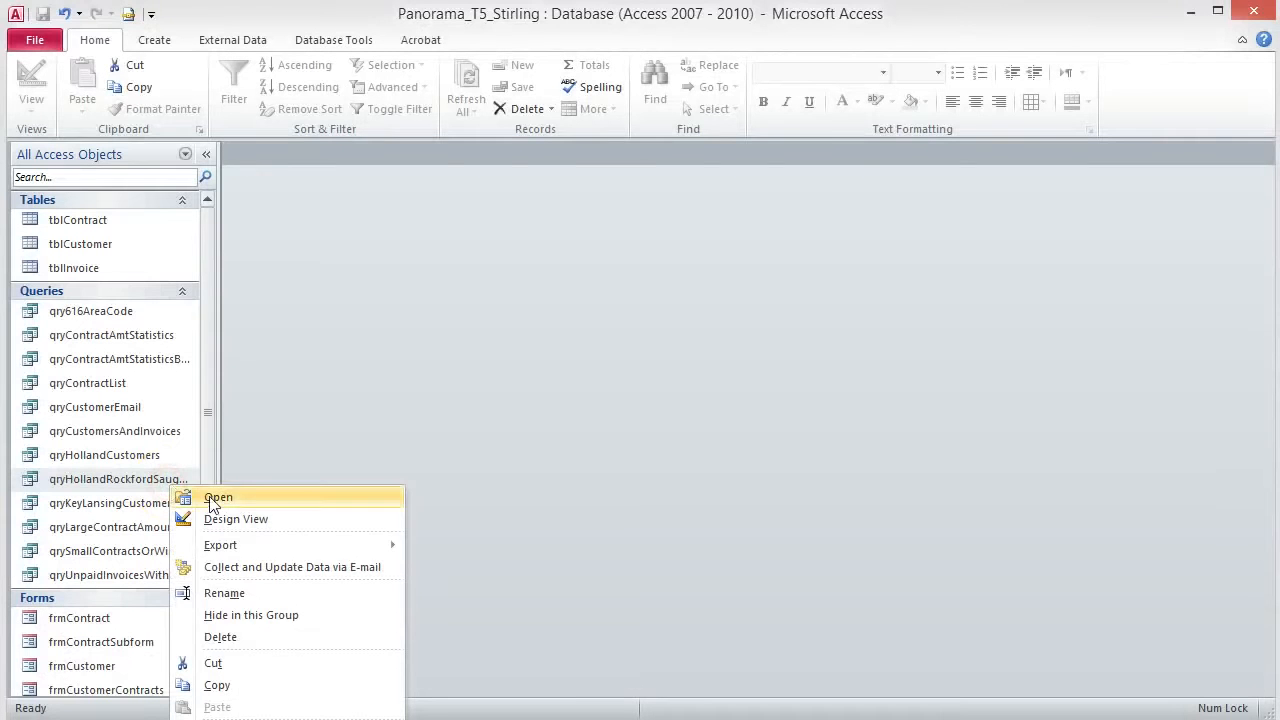
pyautogui.click(217, 685)
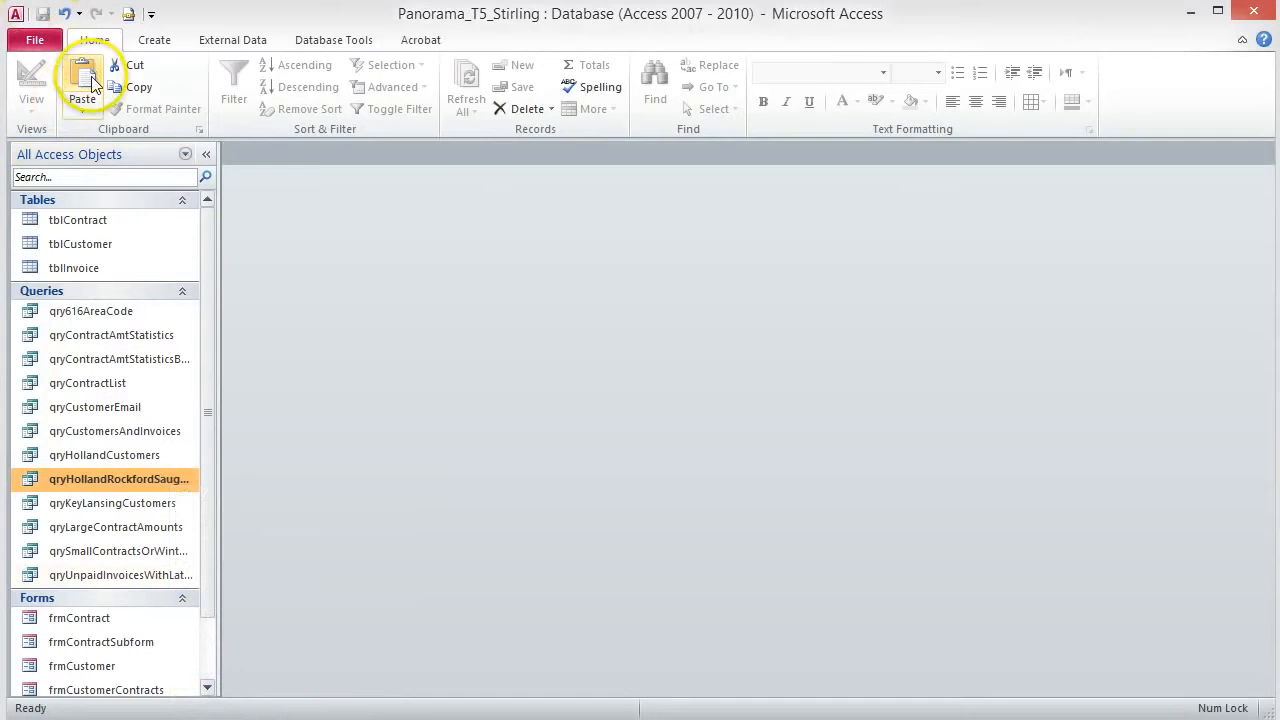
pyautogui.click(87, 80)
pyautogui.click(563, 263)
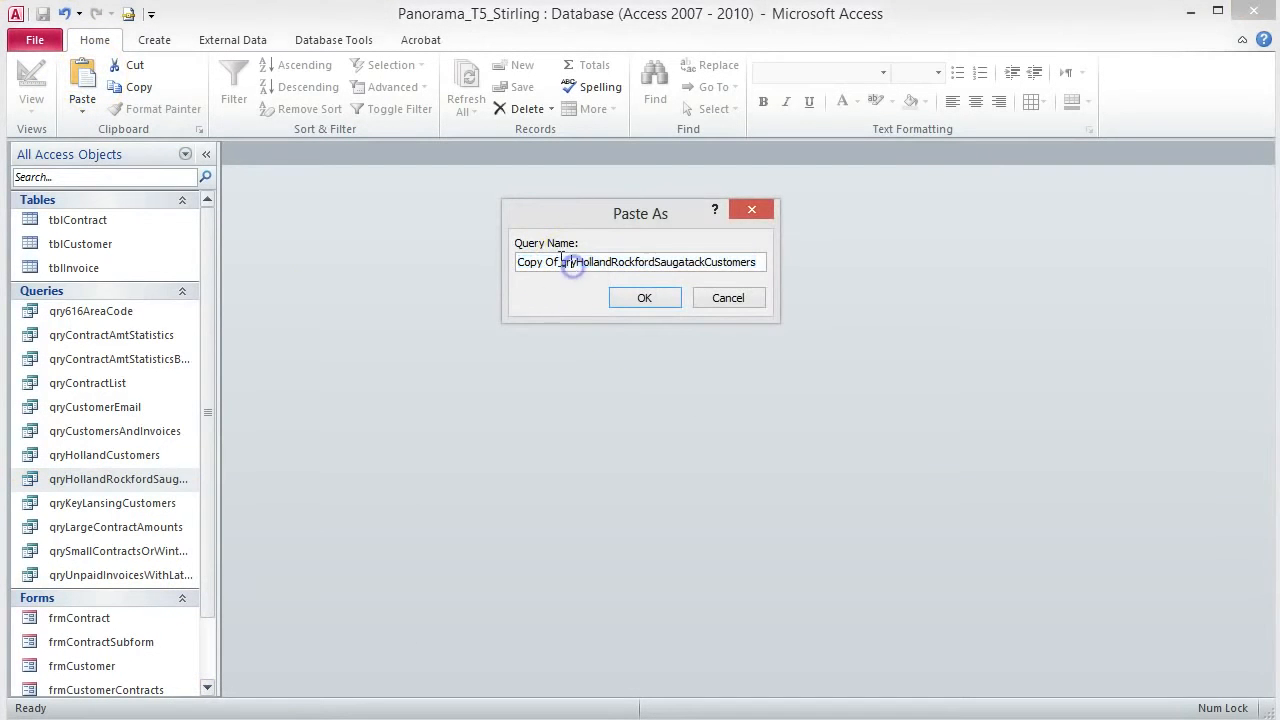
pyautogui.moveTo(563, 263); pyautogui.dragTo(503, 261)
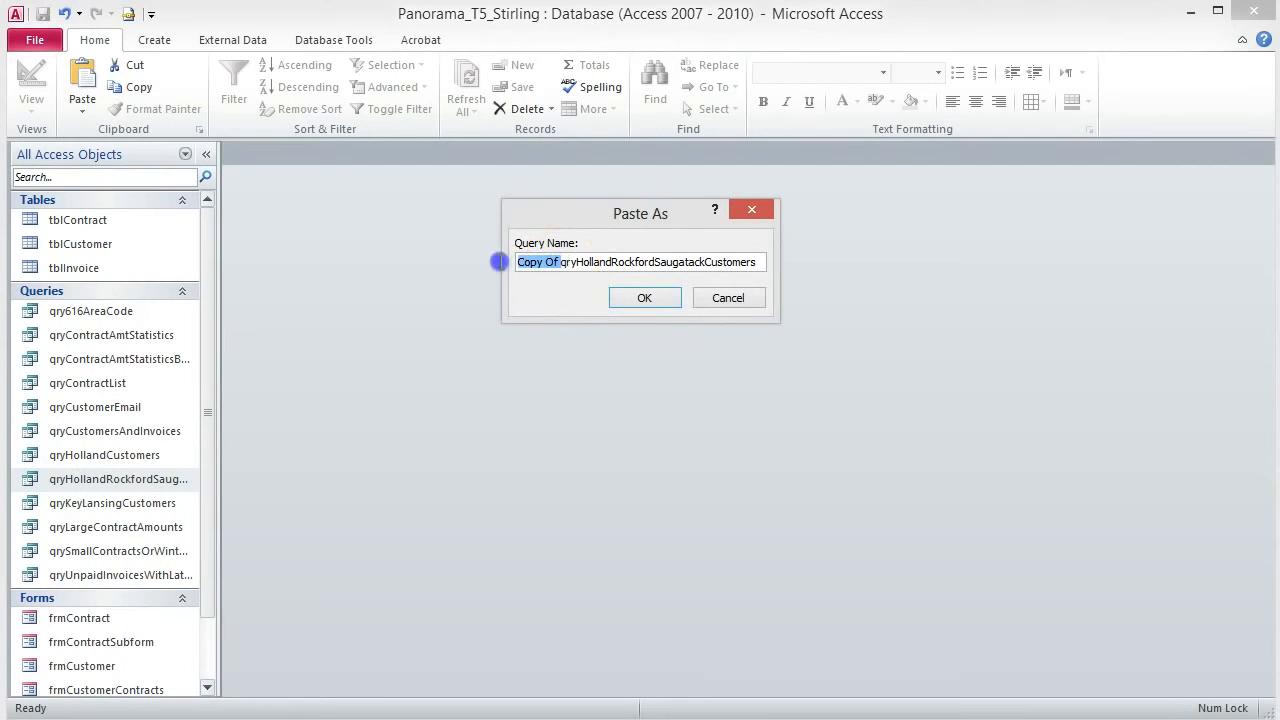
pyautogui.press('Delete')
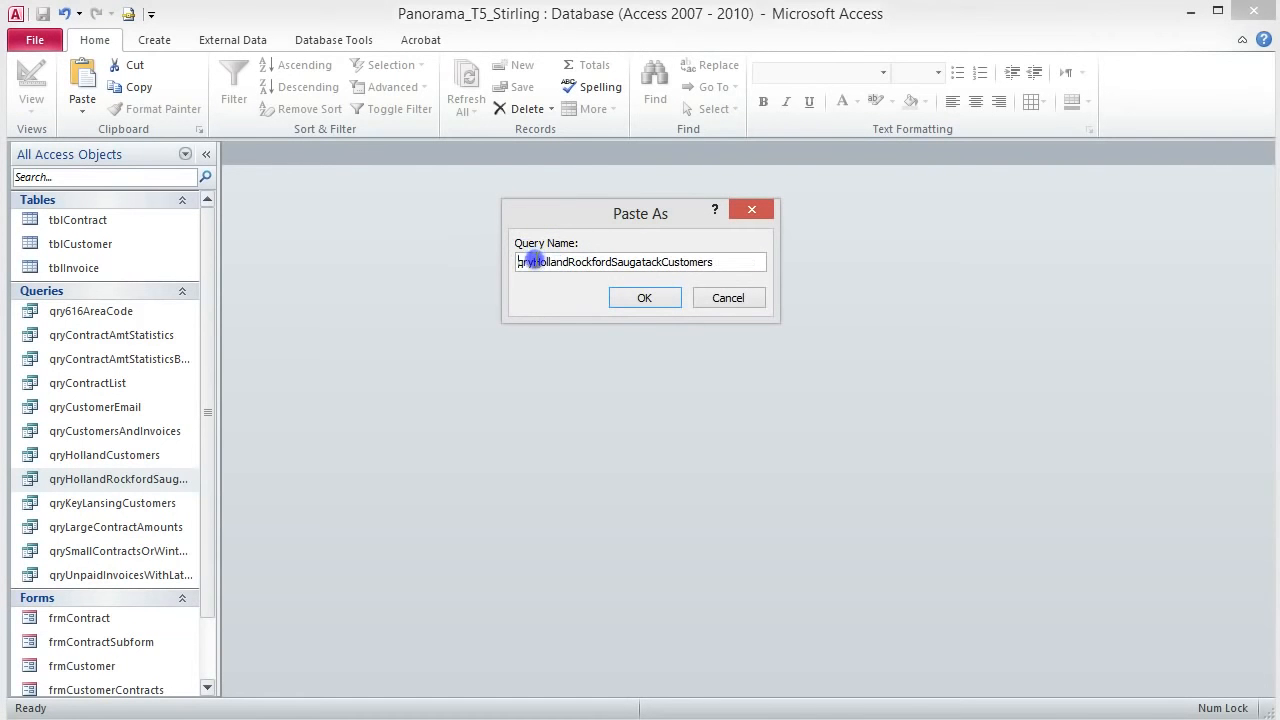
pyautogui.click(536, 262)
pyautogui.write('Non')
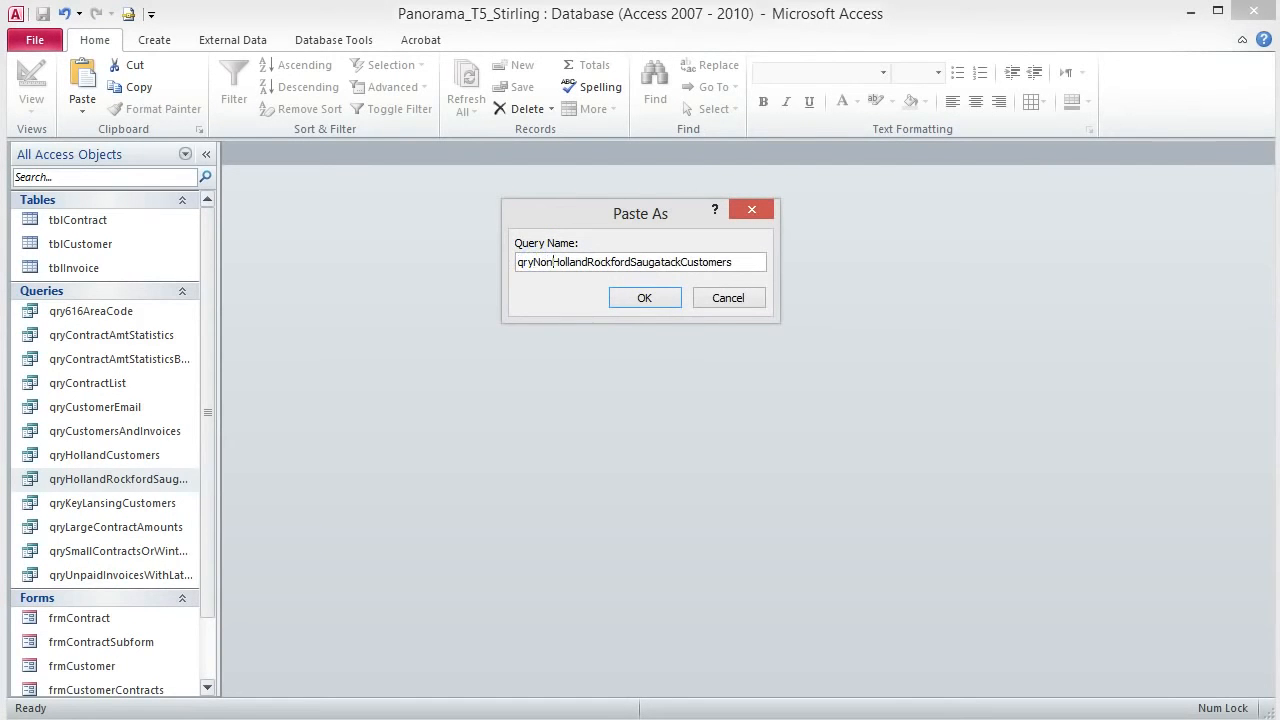
pyautogui.click(642, 300)
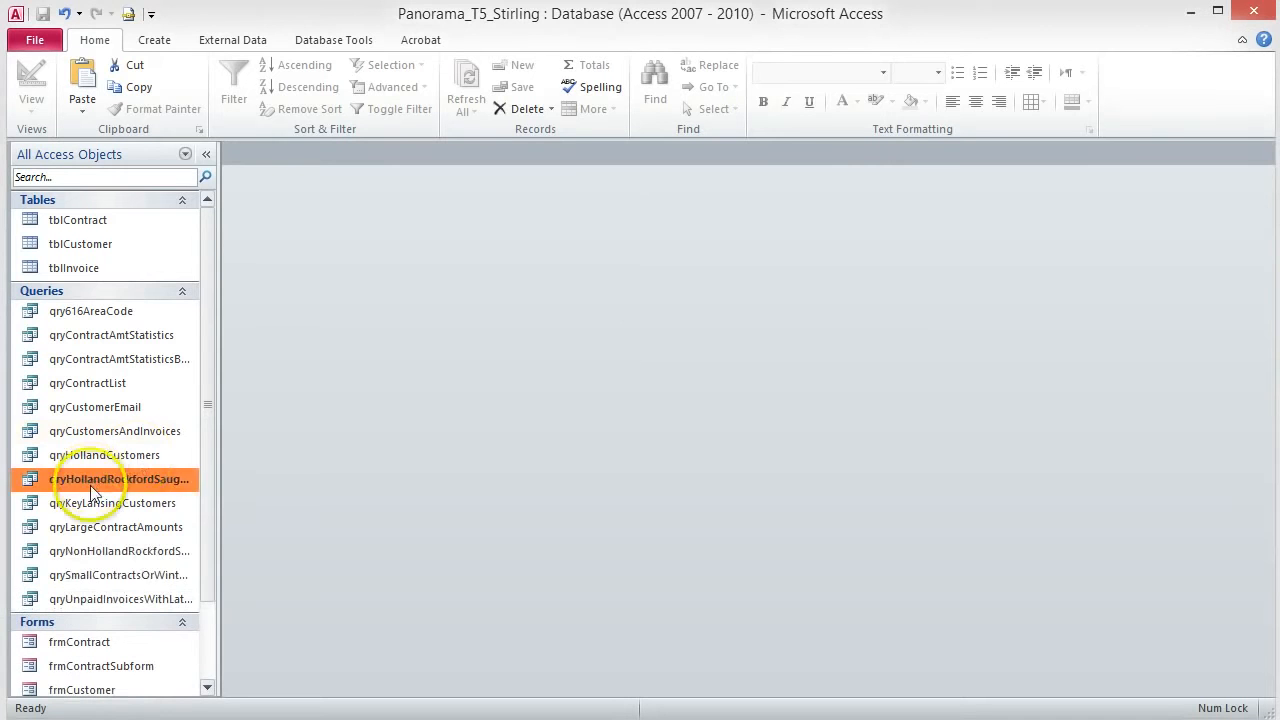
# Step: Open qryNonHollandRockfordSaugatackCustomers in Design view and change its City criterion to Not In ("Holland","Rockford","Saugatuck")
pyautogui.doubleClick(88, 551)
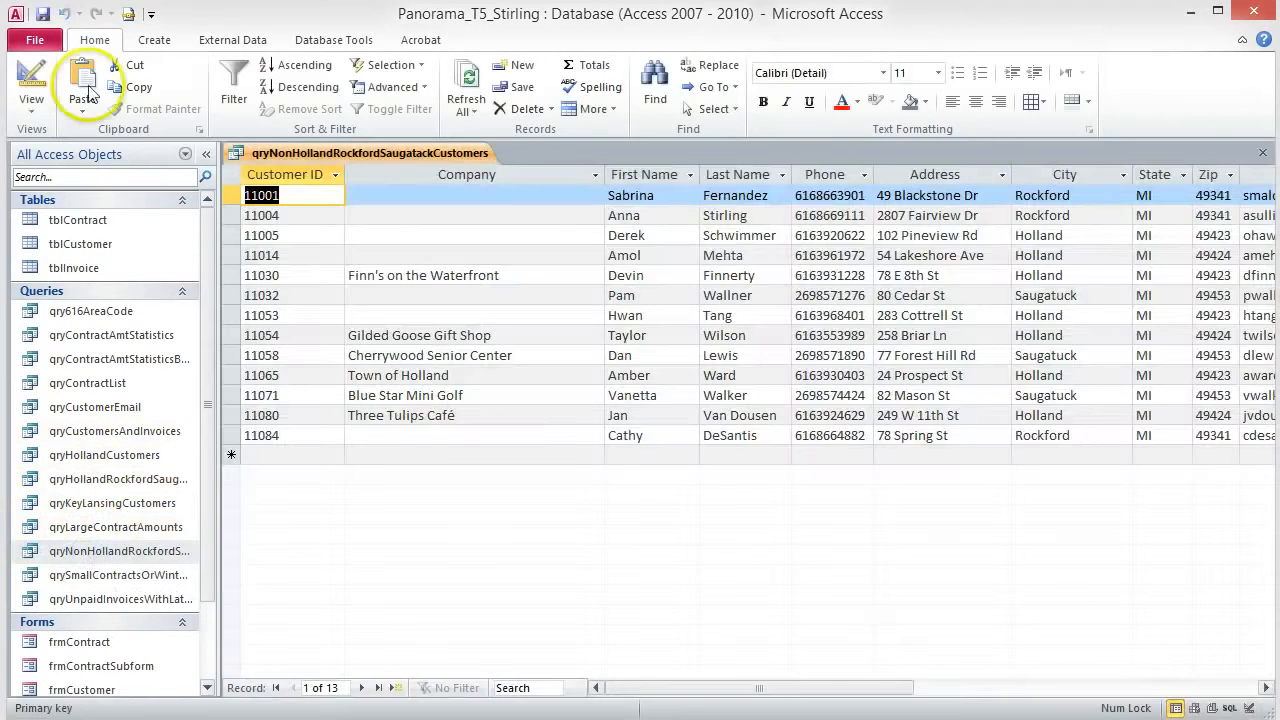
pyautogui.click(42, 80)
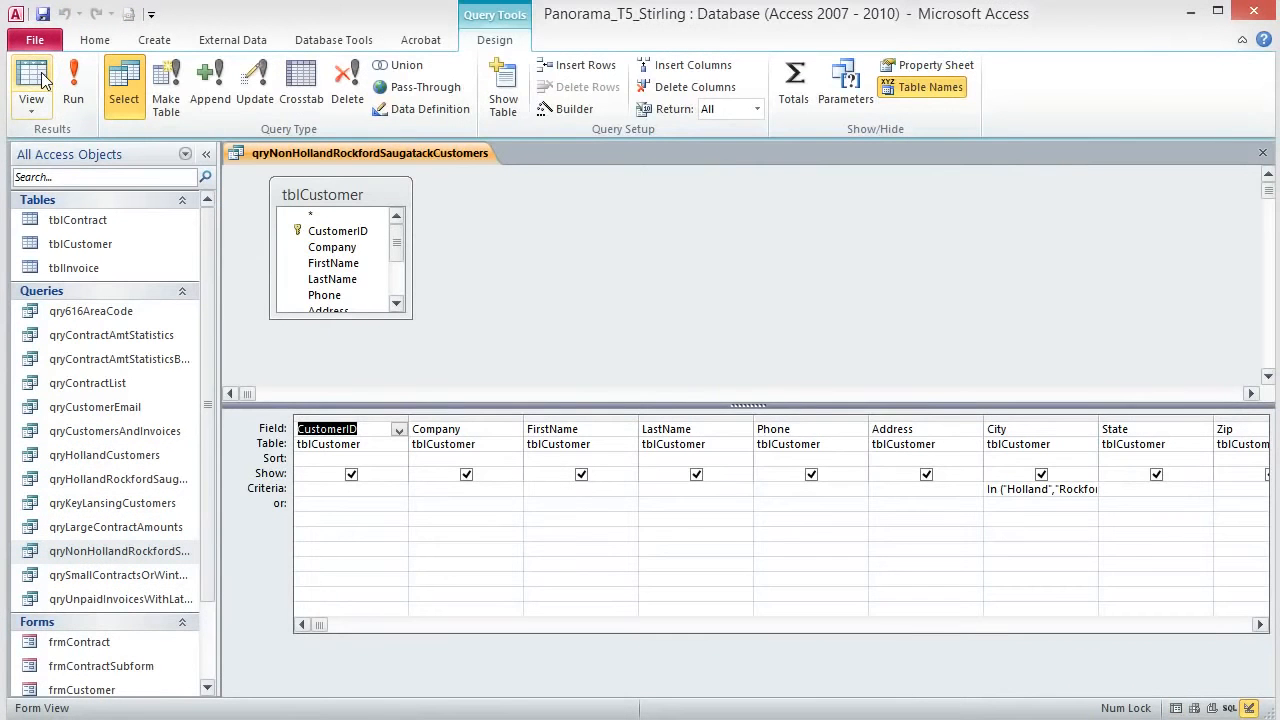
pyautogui.rightClick(1015, 489)
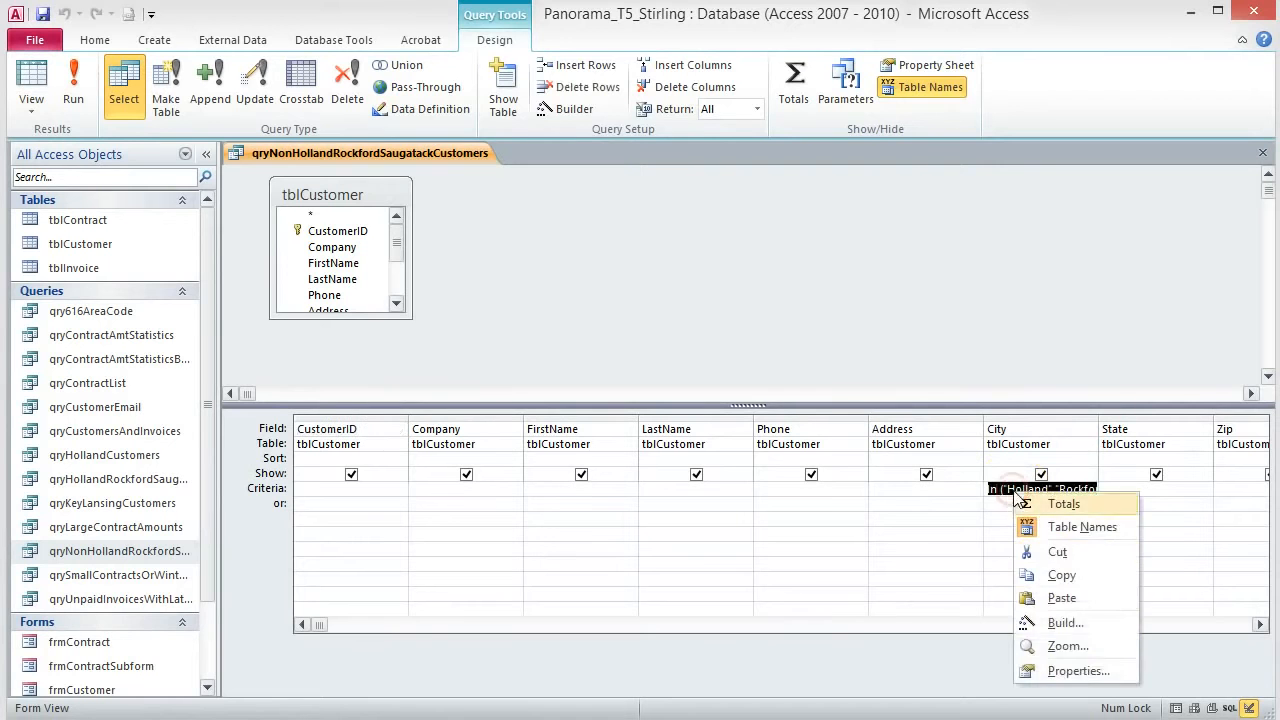
pyautogui.click(1064, 646)
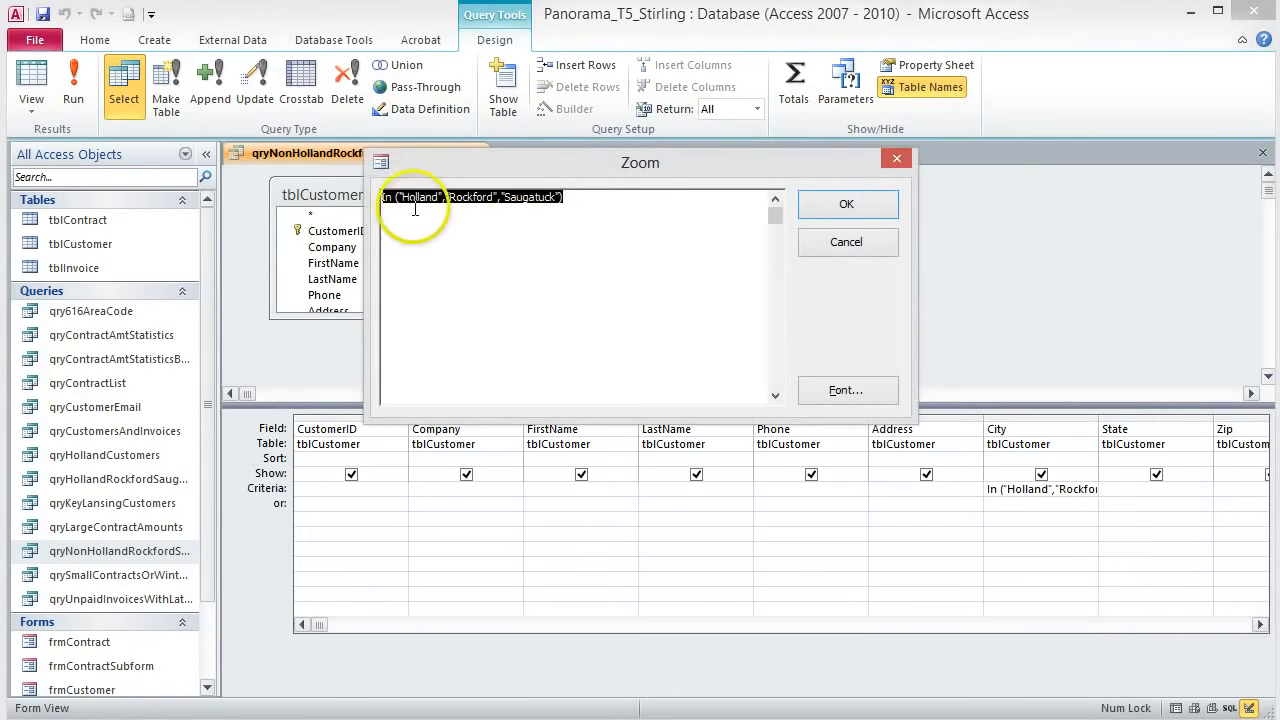
pyautogui.click(382, 197)
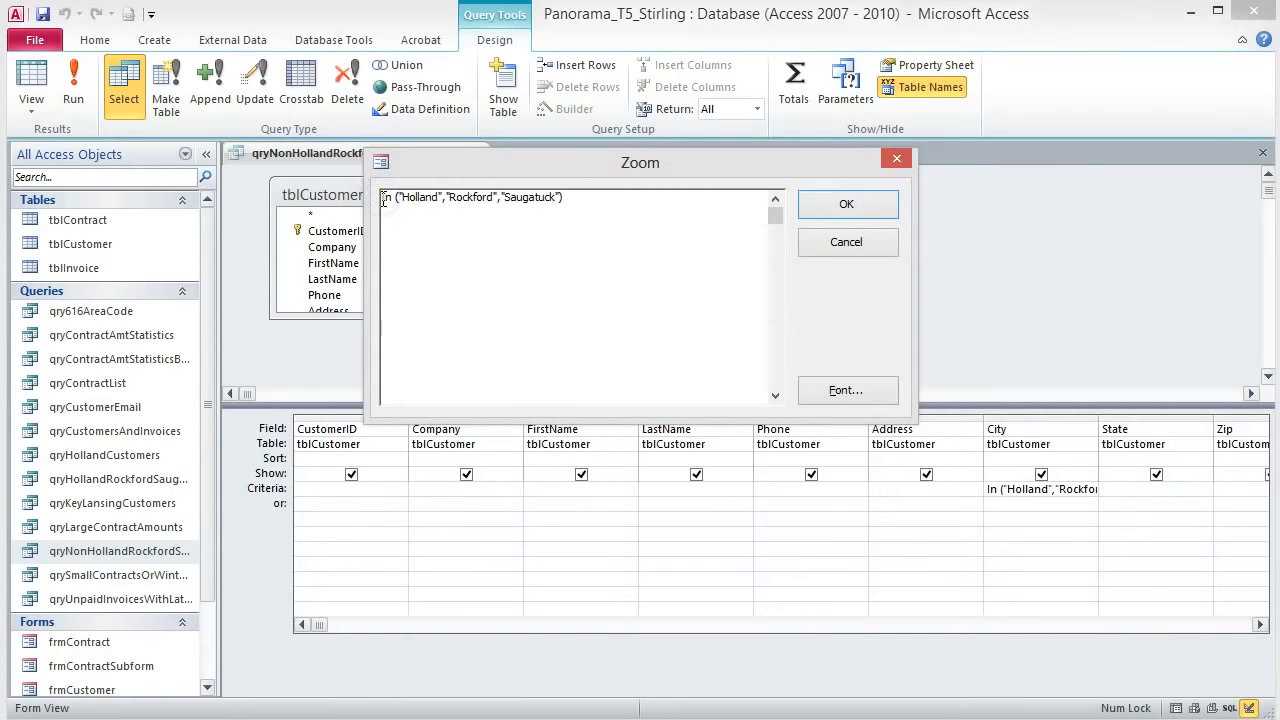
pyautogui.write('Not')
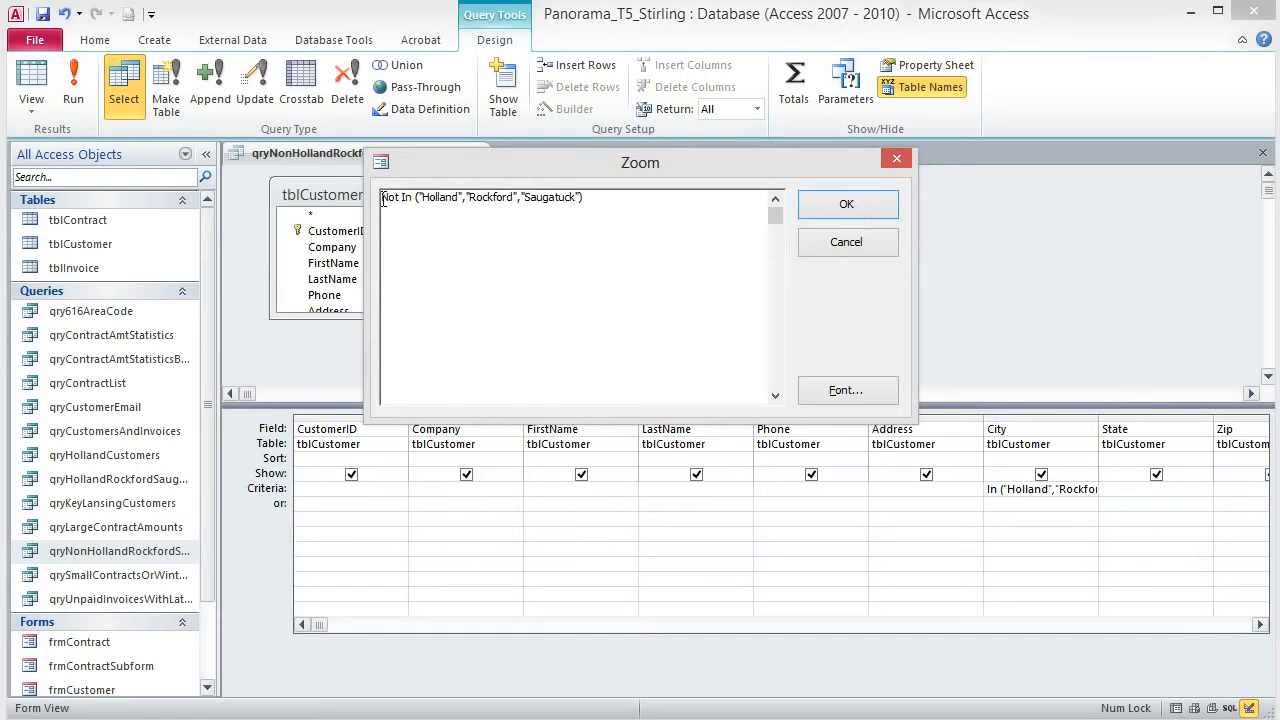
pyautogui.click(839, 204)
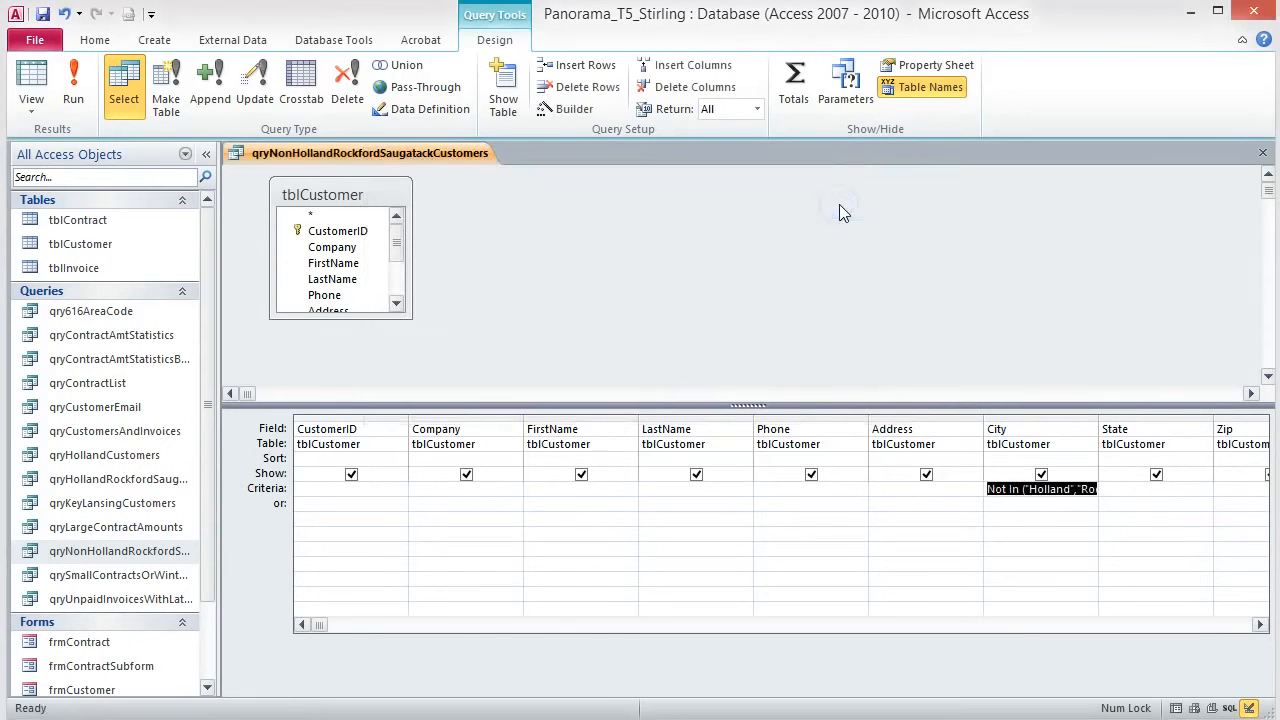
# Step: Save qryNonHollandRockfordSaugatackCustomers and run it to view the resulting customer records
pyautogui.click(43, 15)
pyautogui.click(81, 84)
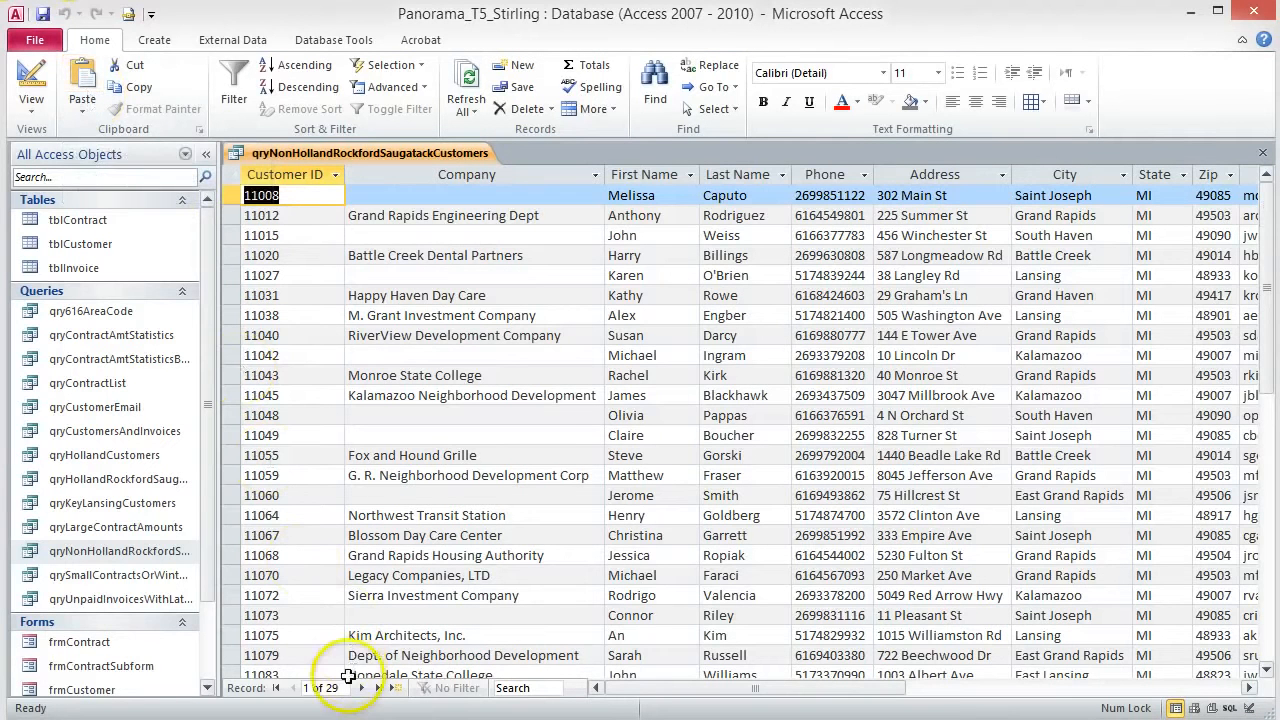
pyautogui.moveTo(643, 687); pyautogui.dragTo(708, 687)
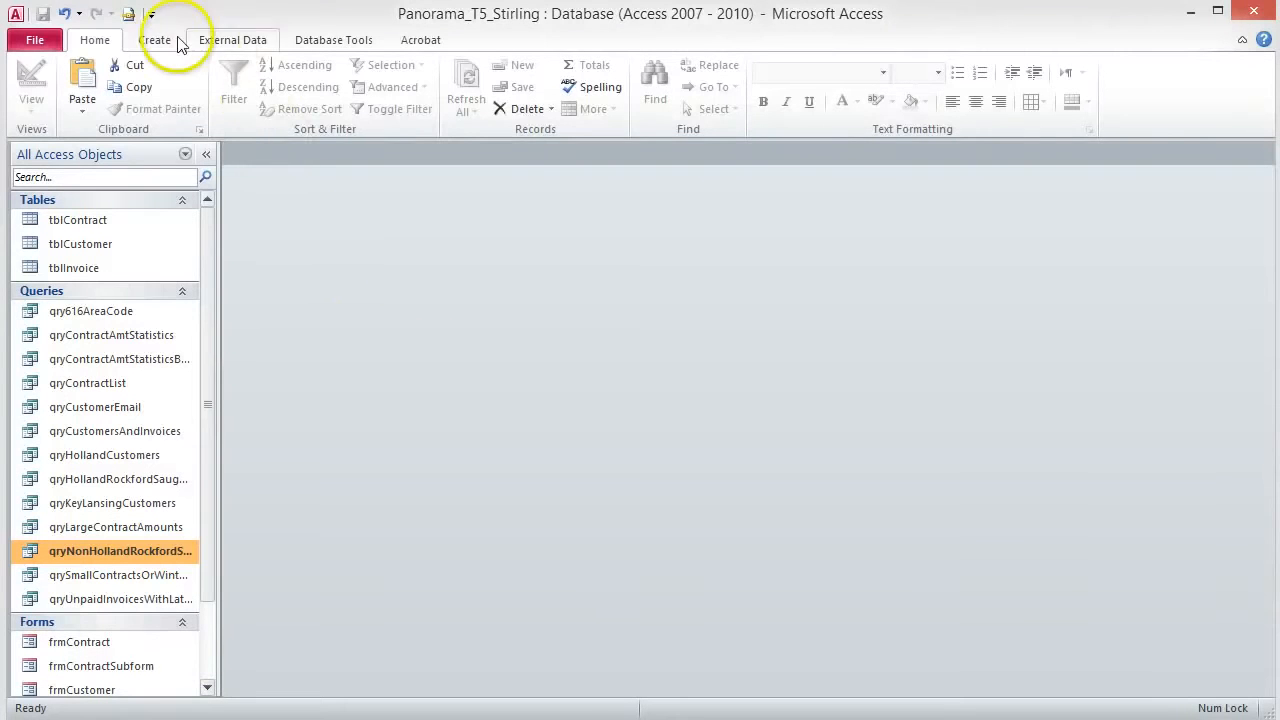
# Step: Create a new query in Design view and add the tblCustomer table to it
pyautogui.click(160, 40)
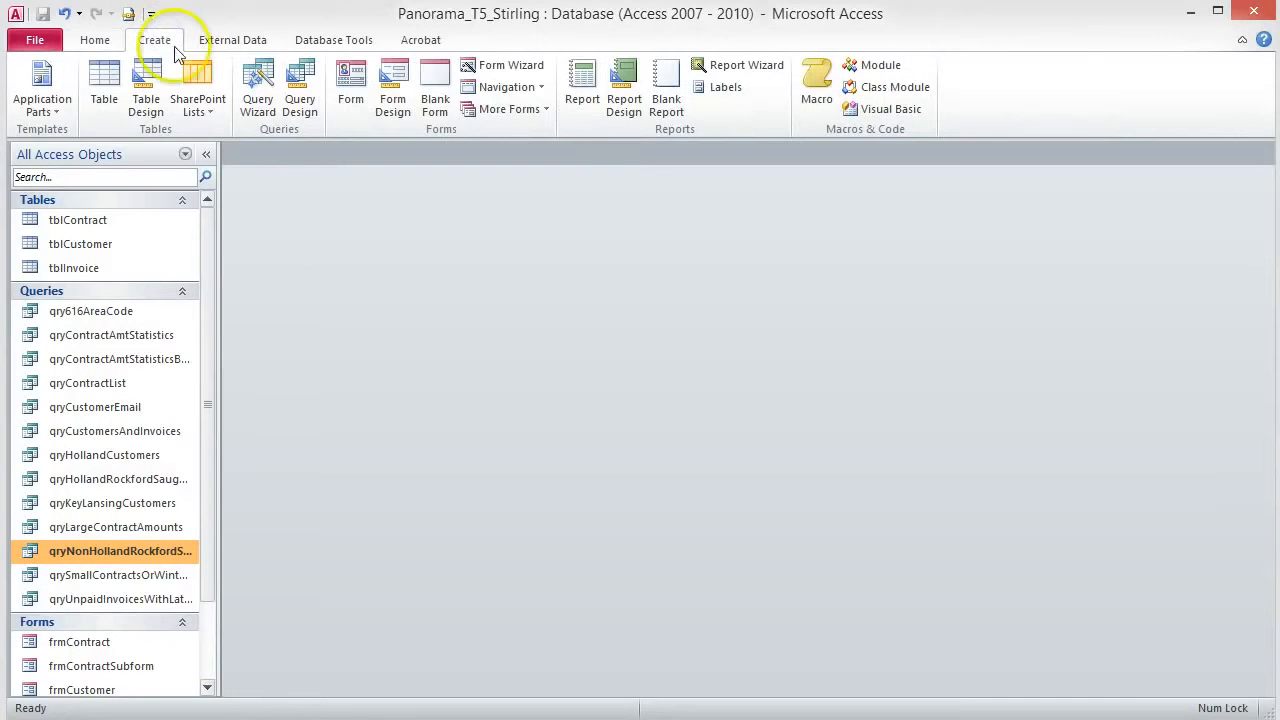
pyautogui.click(310, 106)
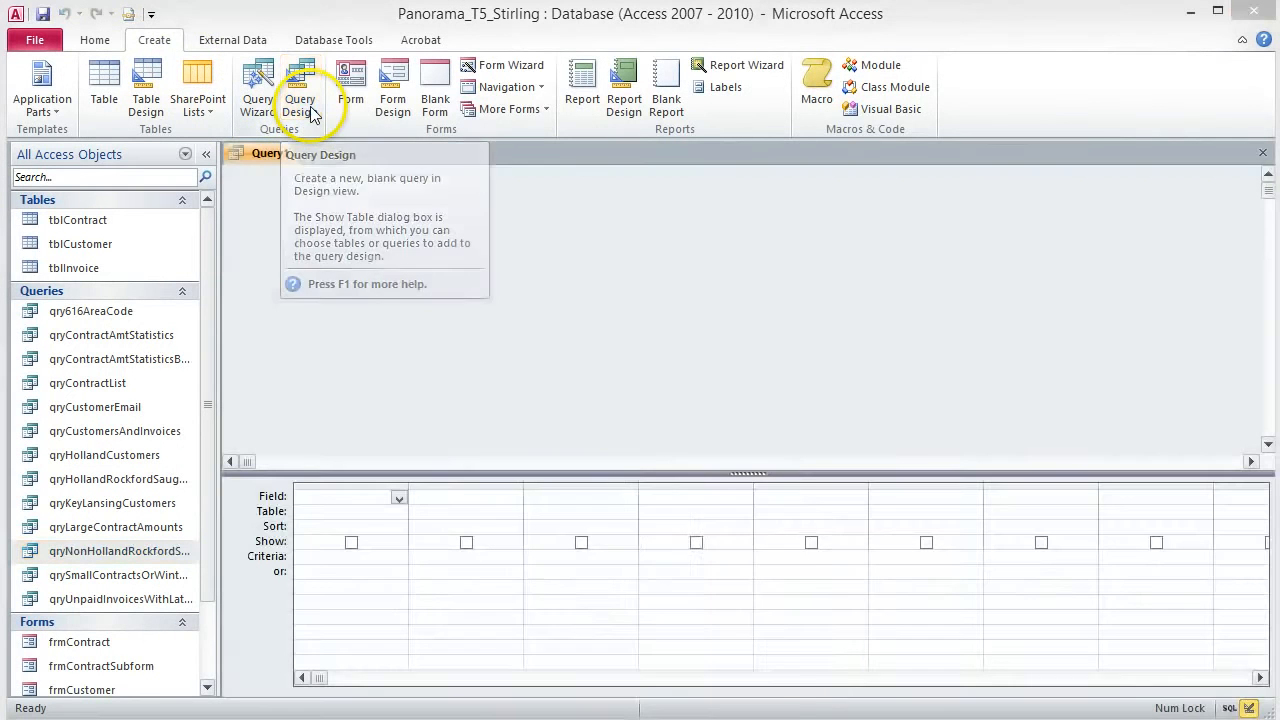
pyautogui.moveTo(592, 481); pyautogui.dragTo(572, 218)
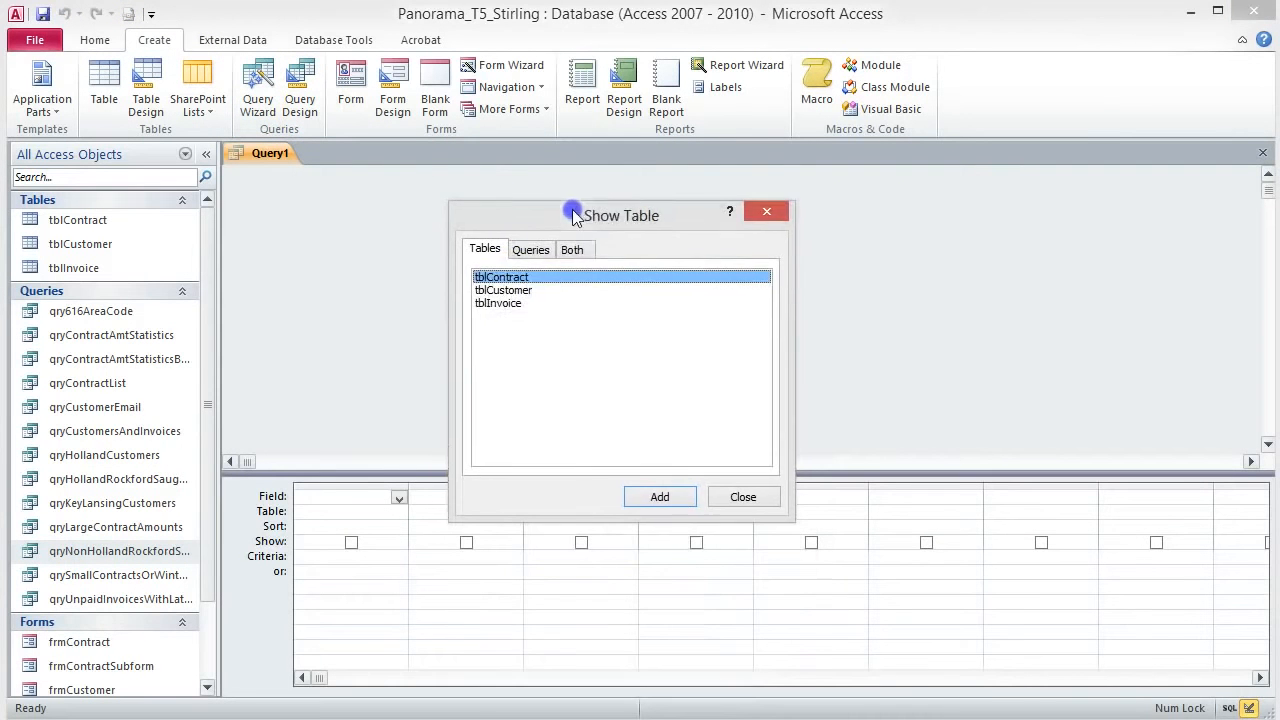
pyautogui.click(512, 291)
pyautogui.click(662, 498)
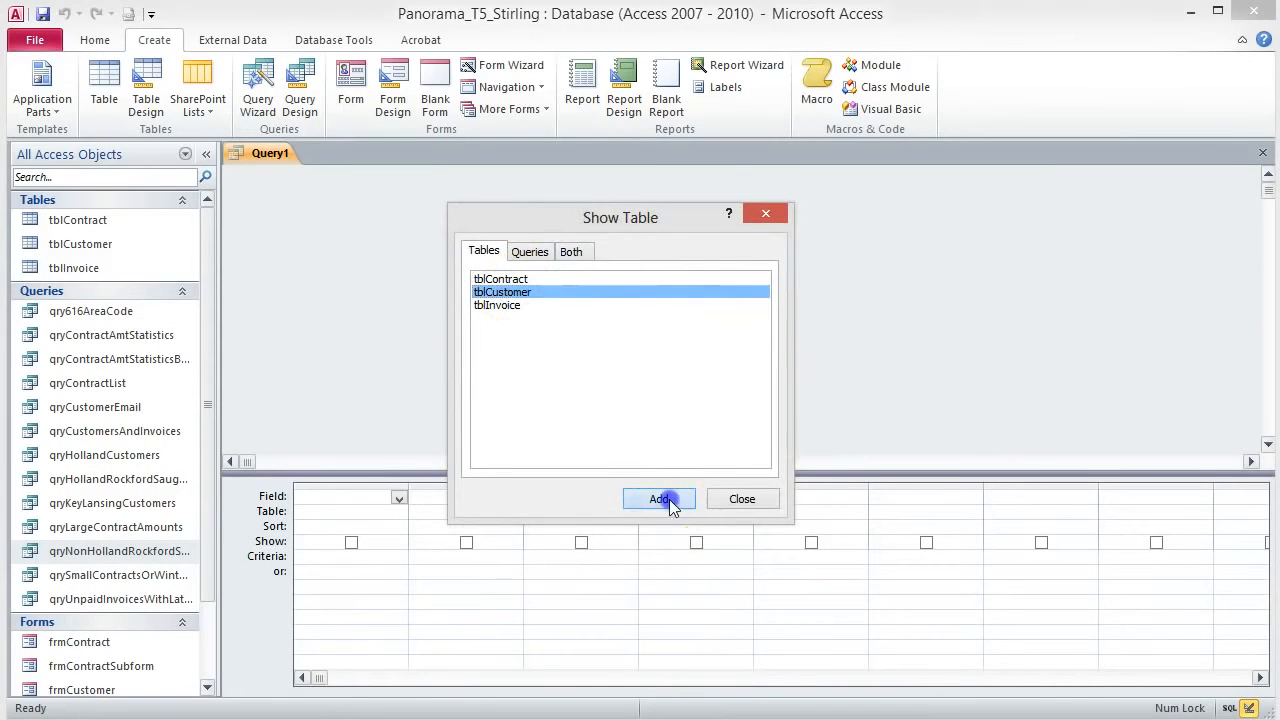
pyautogui.click(742, 499)
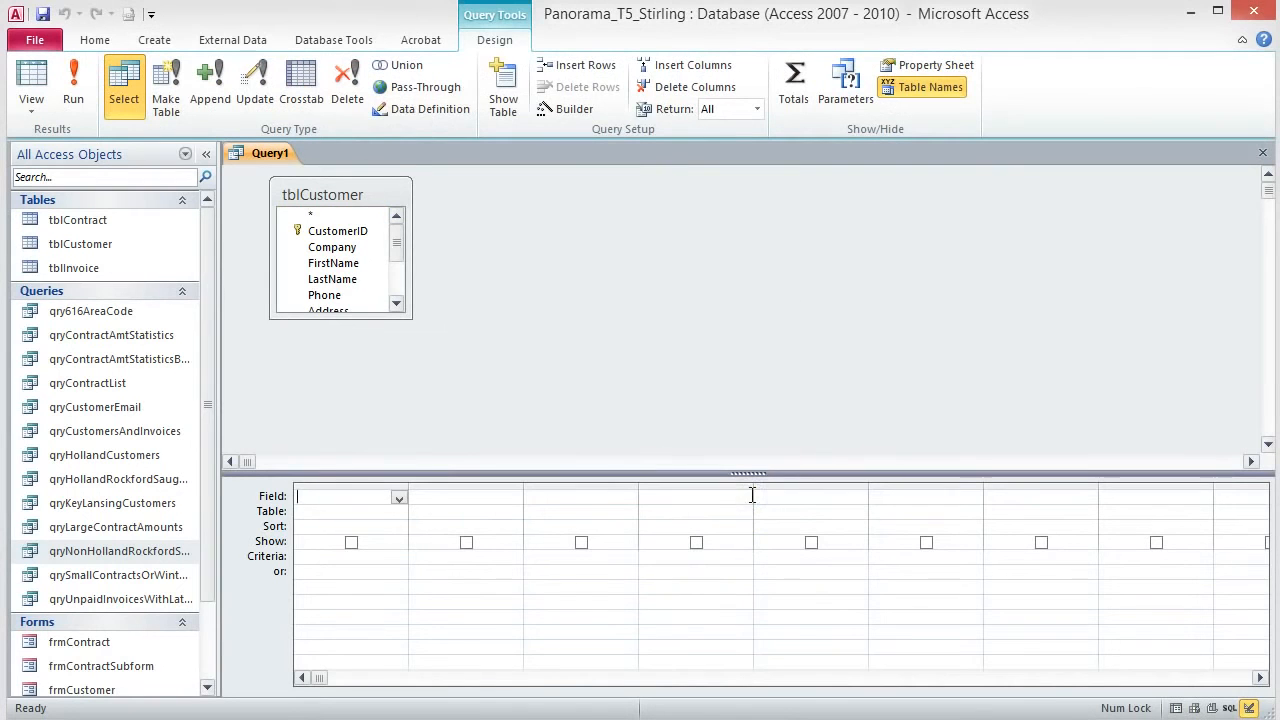
pyautogui.click(428, 399)
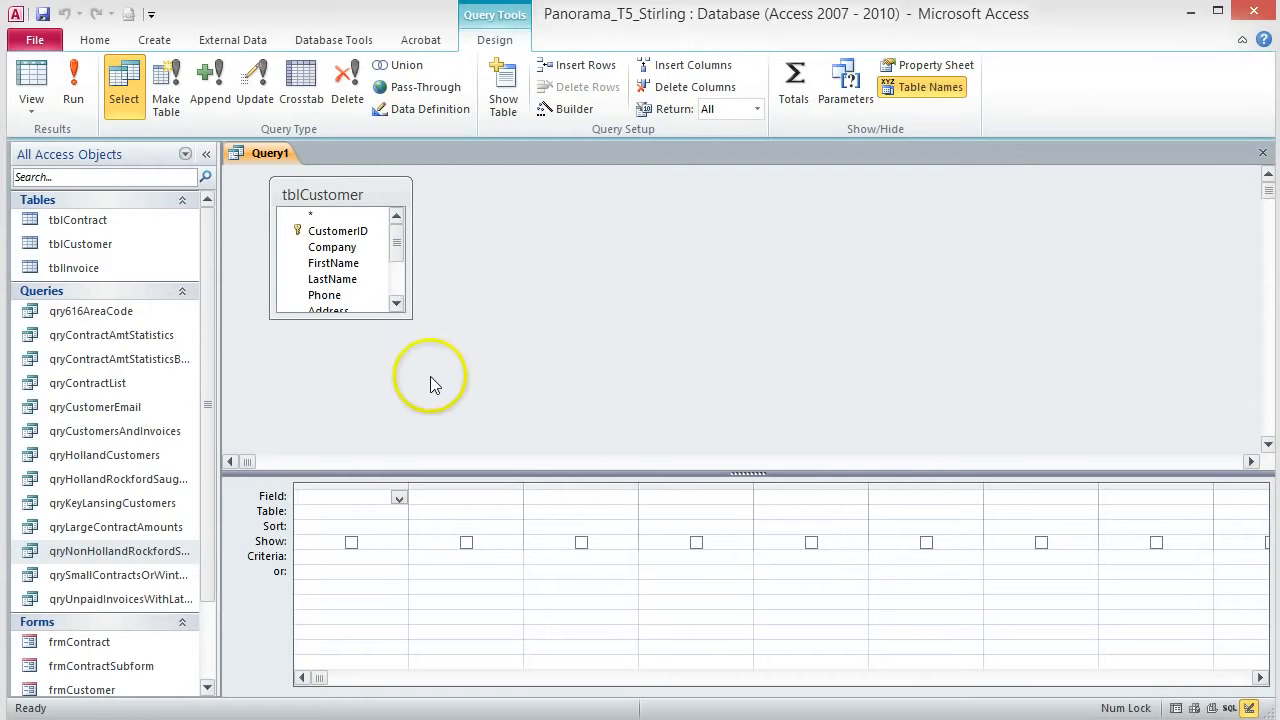
# Step: Add all tblCustomer fields to the design grid starting in the second column, leaving the first column blank
pyautogui.doubleClick(365, 195)
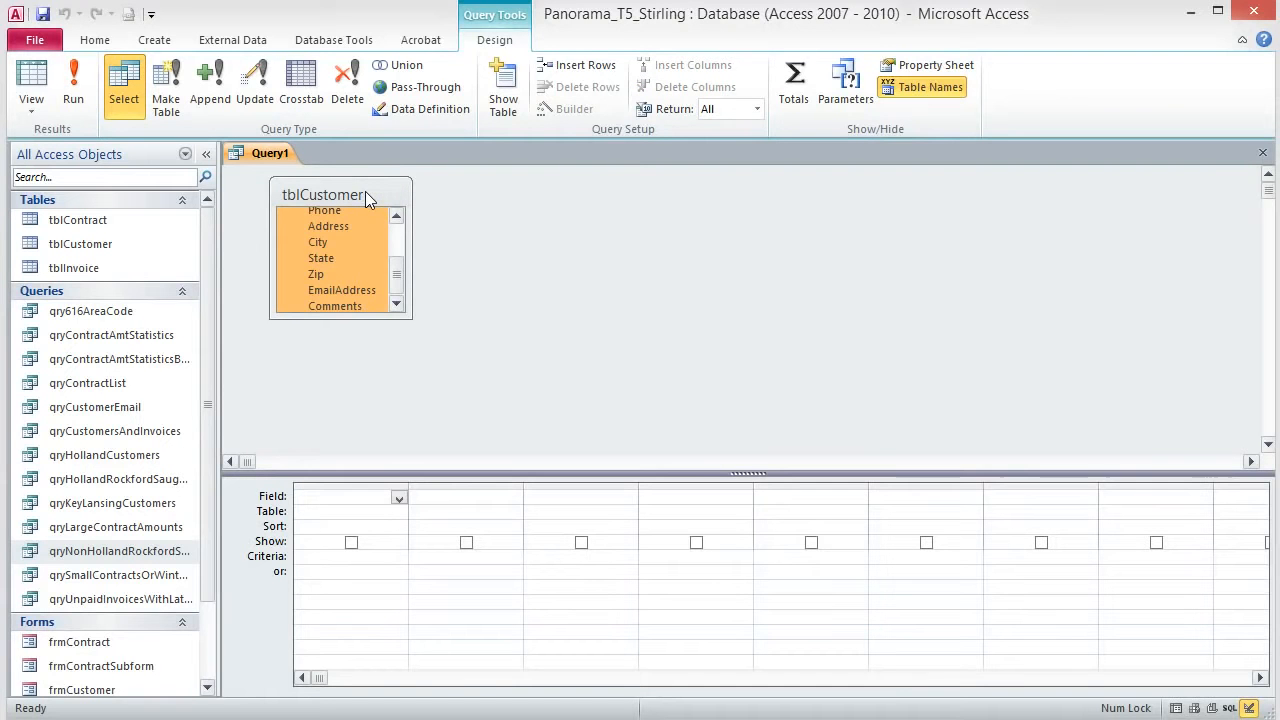
pyautogui.click(340, 229)
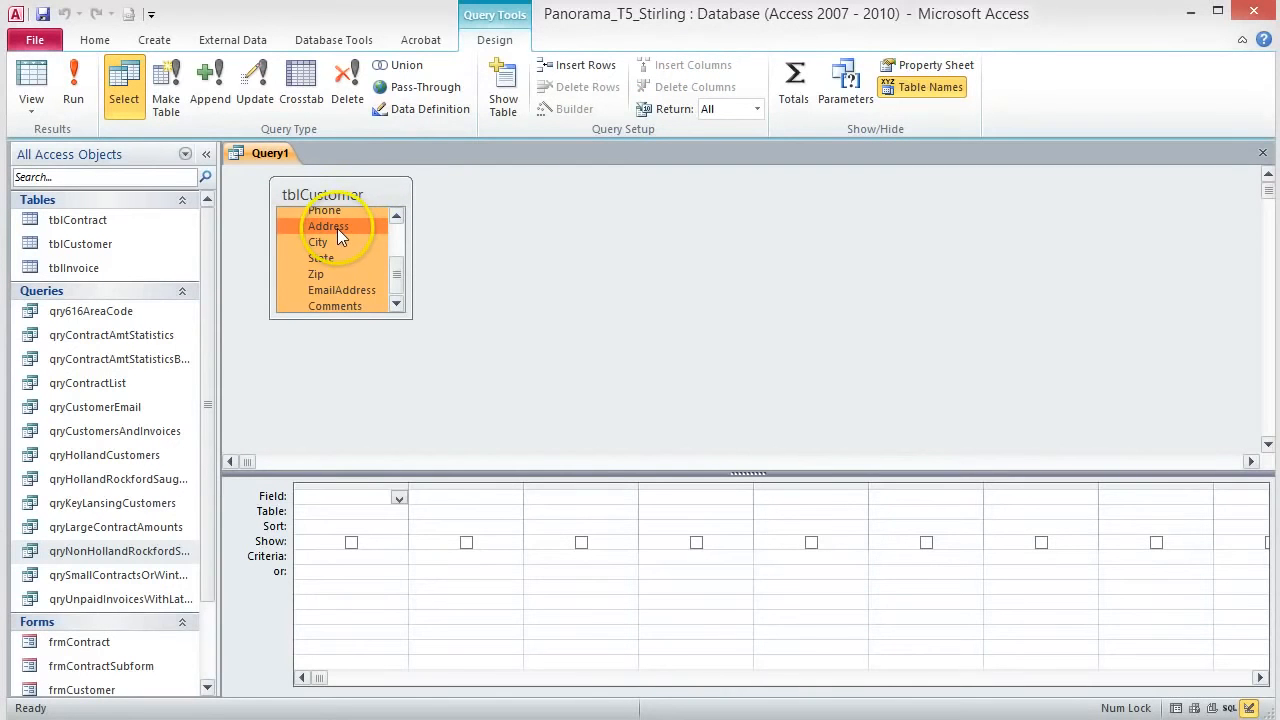
pyautogui.moveTo(337, 228); pyautogui.dragTo(466, 498)
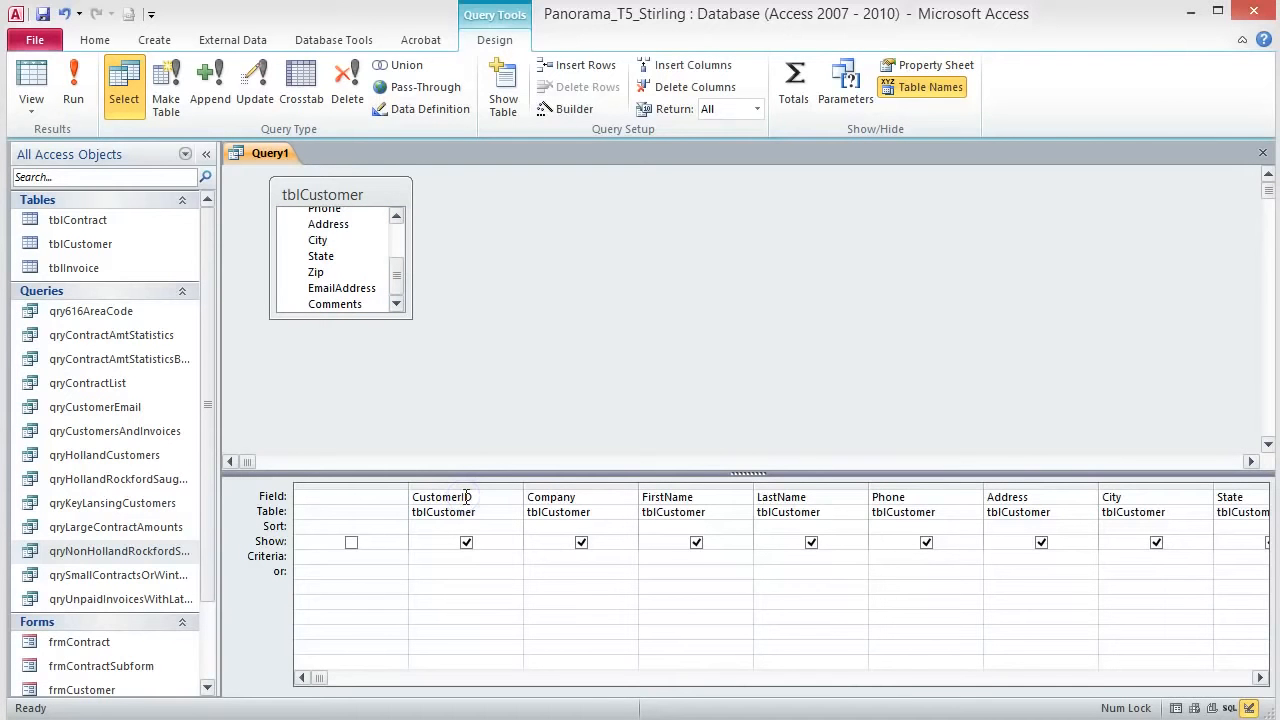
# Step: Start a calculated field named Customer in the blank first column of the design grid using the Expression Builder
pyautogui.rightClick(386, 500)
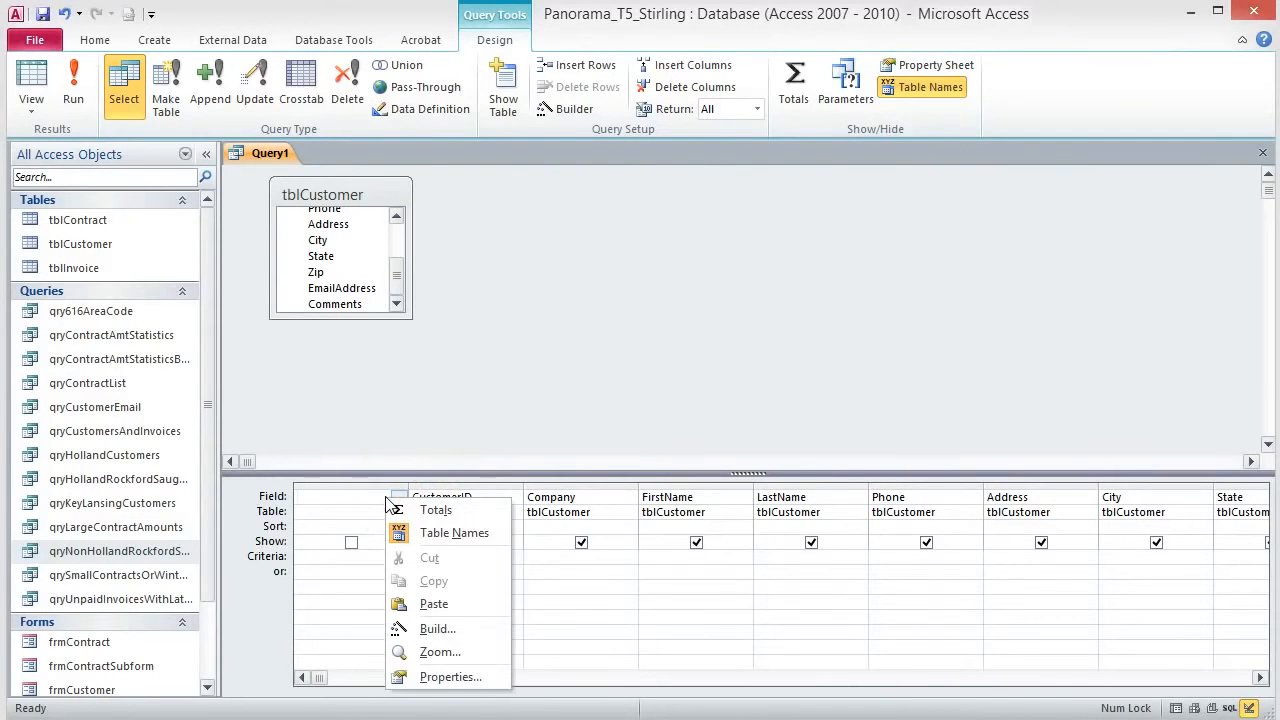
pyautogui.click(438, 628)
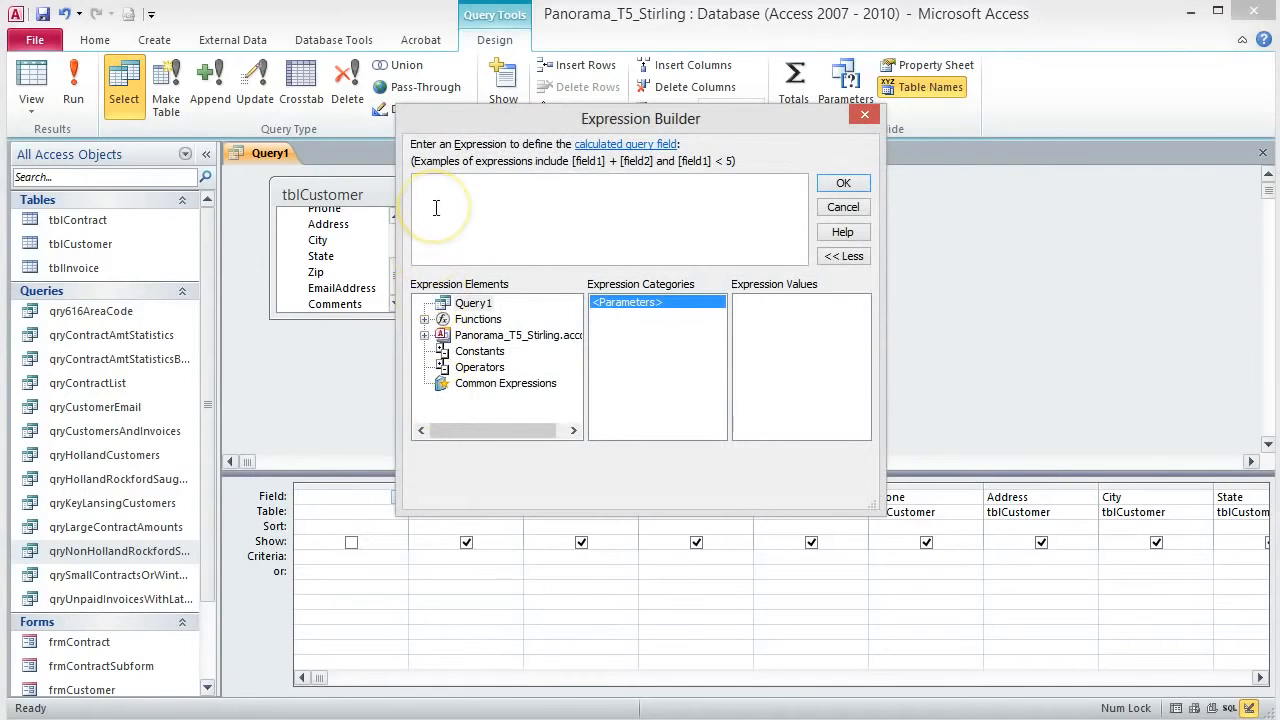
pyautogui.write('Customer:')
pyautogui.click(445, 221)
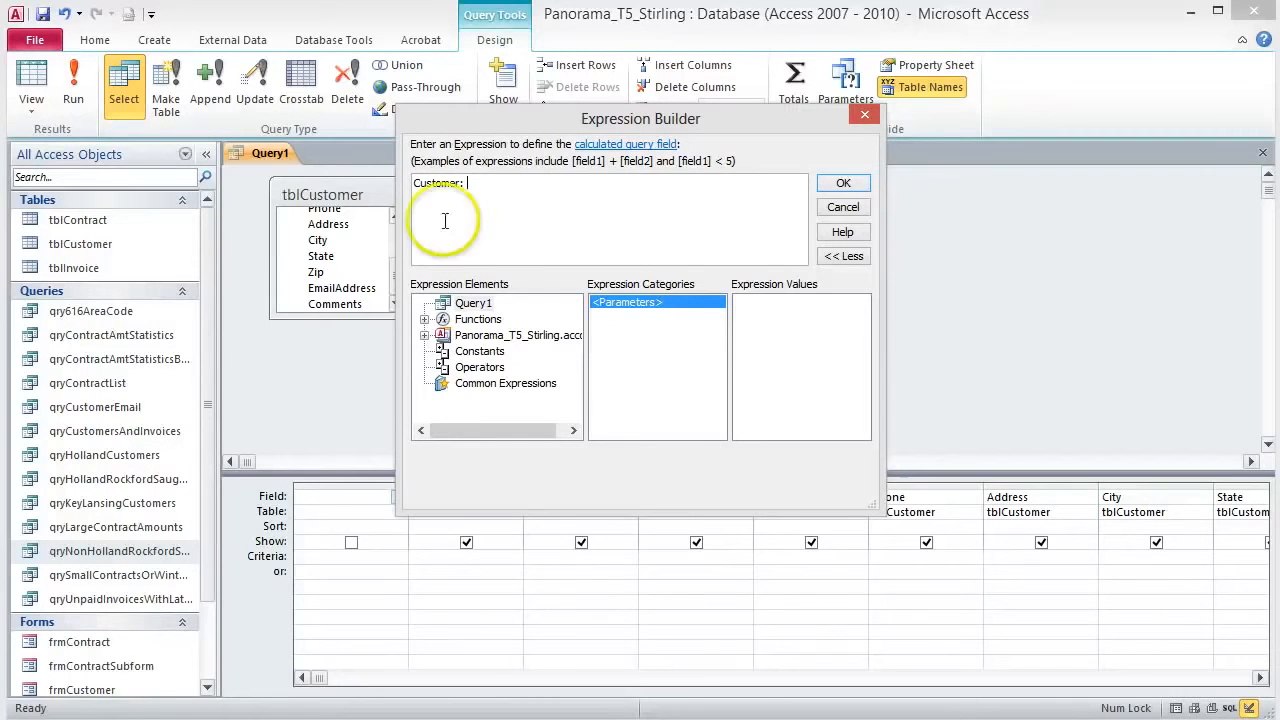
# Step: Add the built-in Program Flow function IIf after the Customer label and remove the extra «Expr» placeholder and space
pyautogui.doubleClick(472, 319)
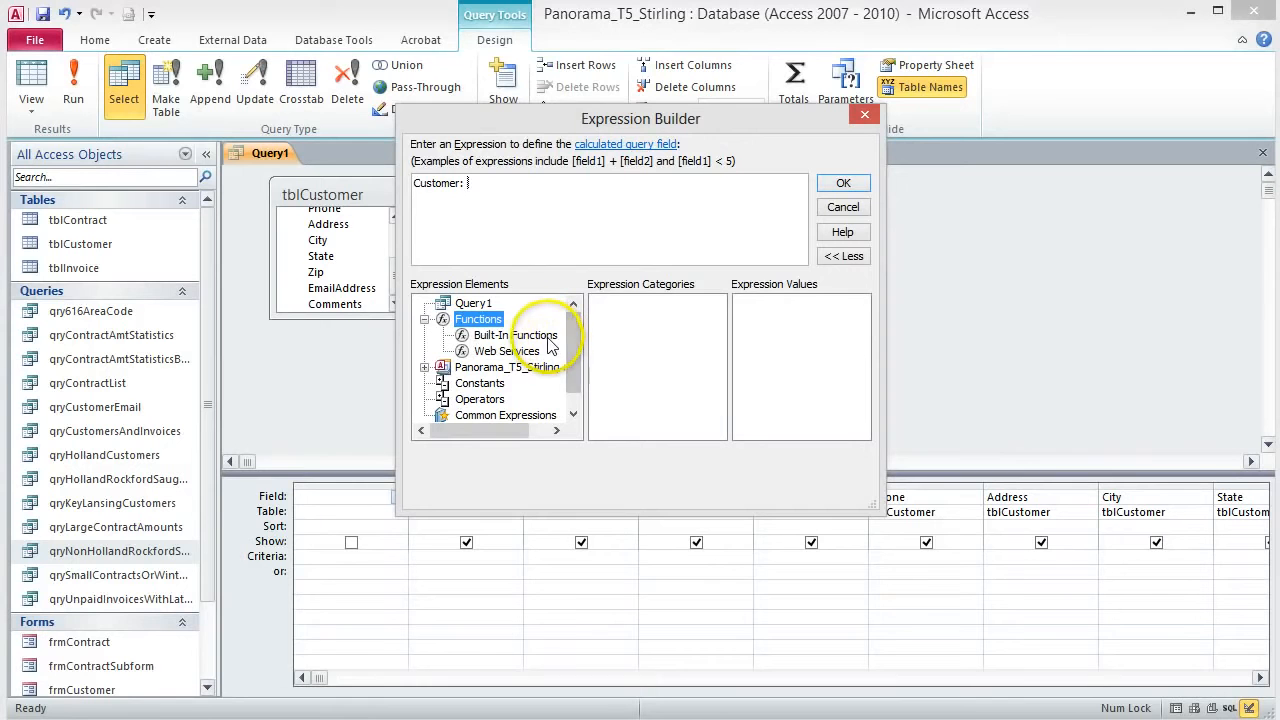
pyautogui.click(545, 340)
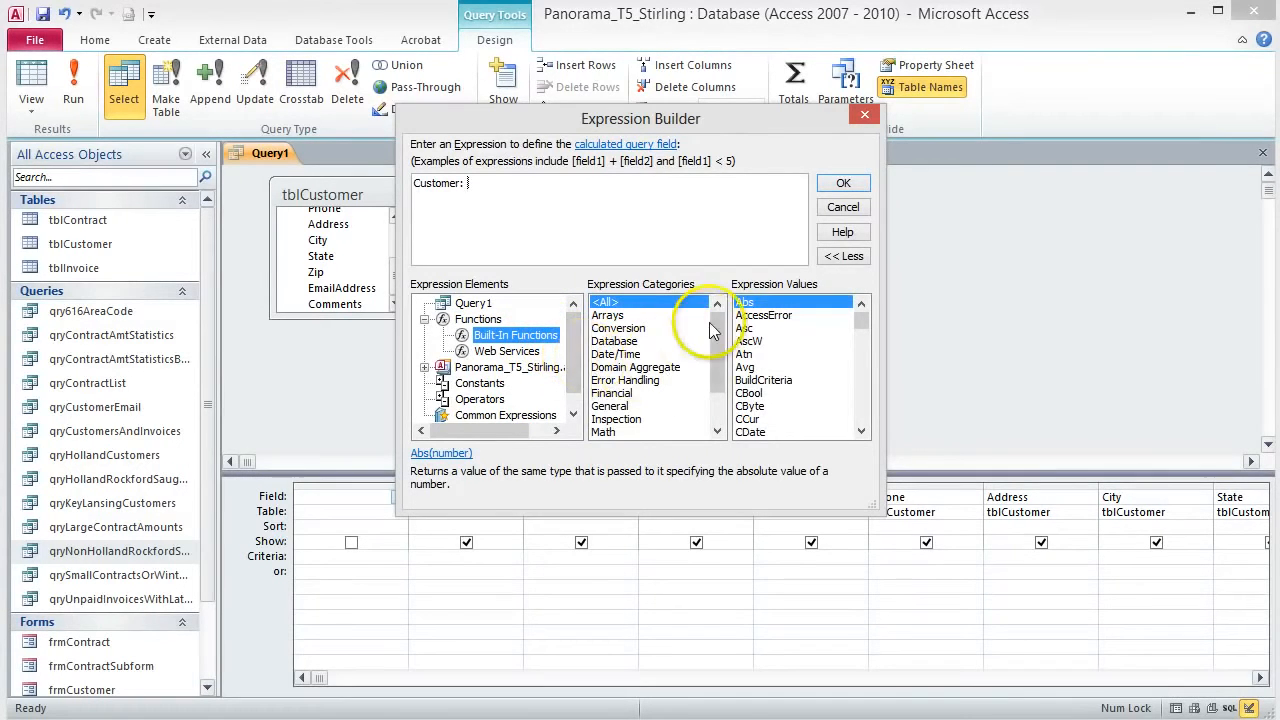
pyautogui.click(717, 400)
pyautogui.click(650, 406)
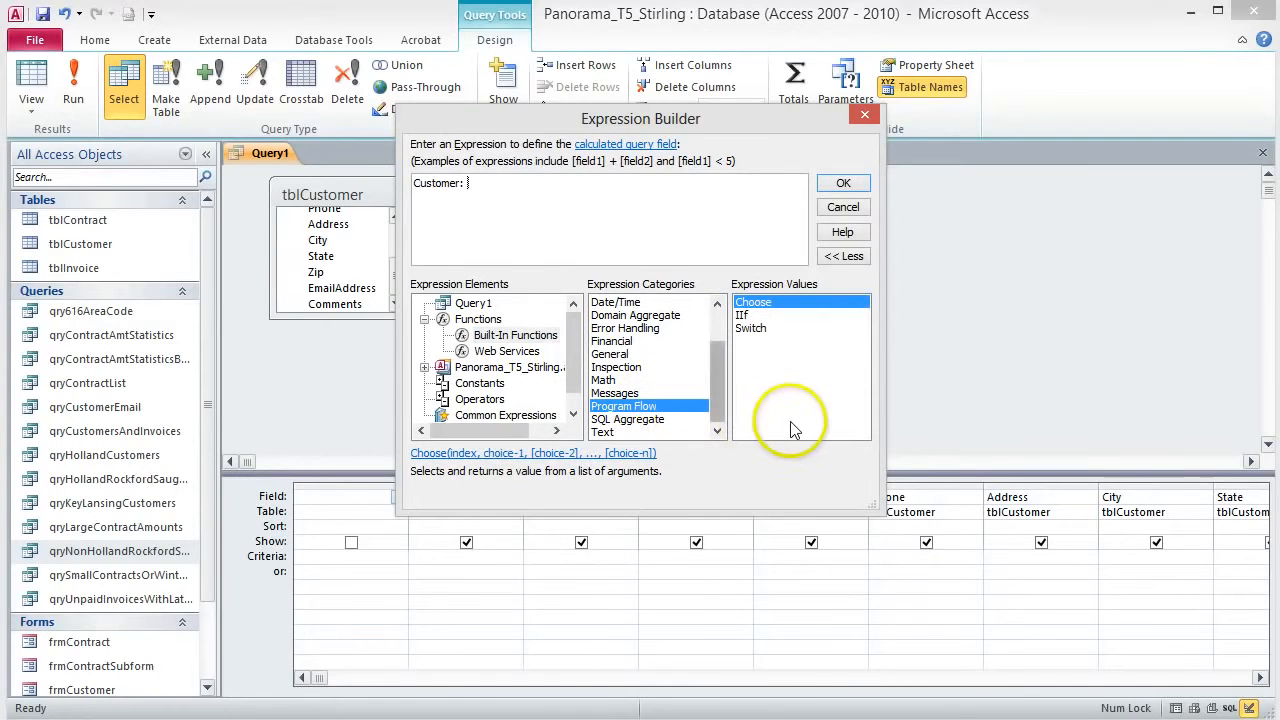
pyautogui.doubleClick(744, 317)
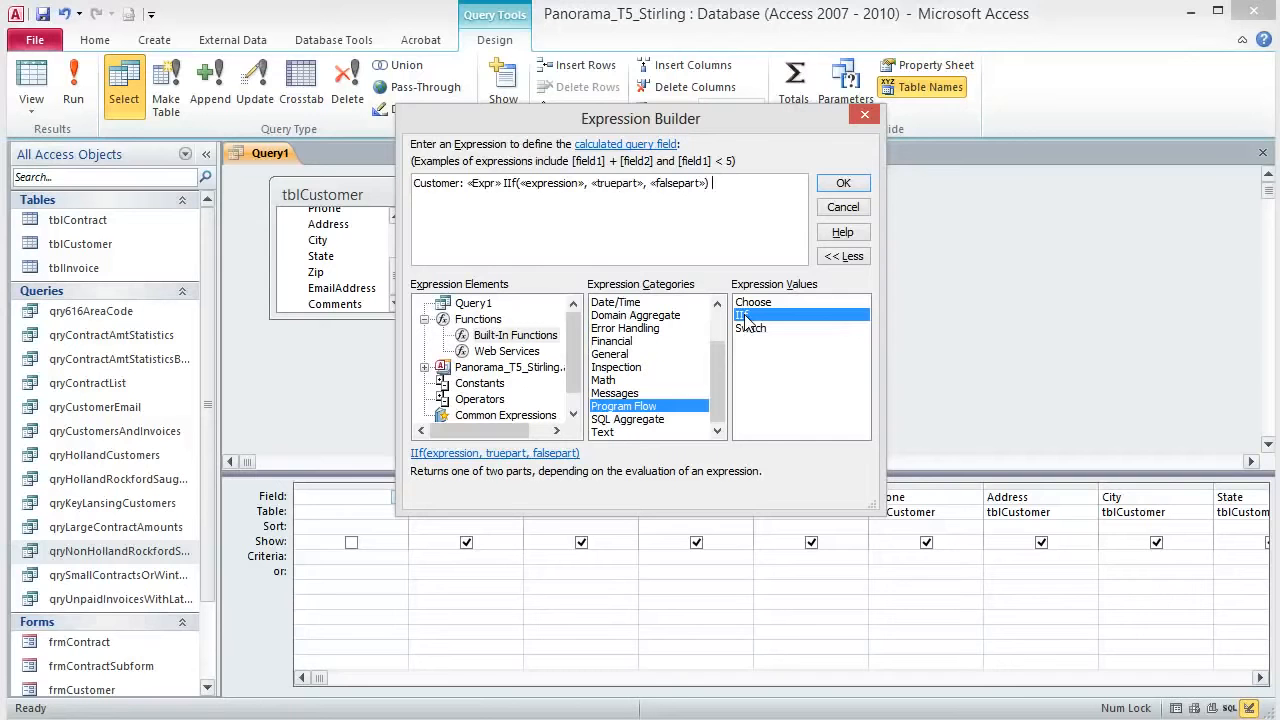
pyautogui.doubleClick(480, 183)
pyautogui.press('Delete')
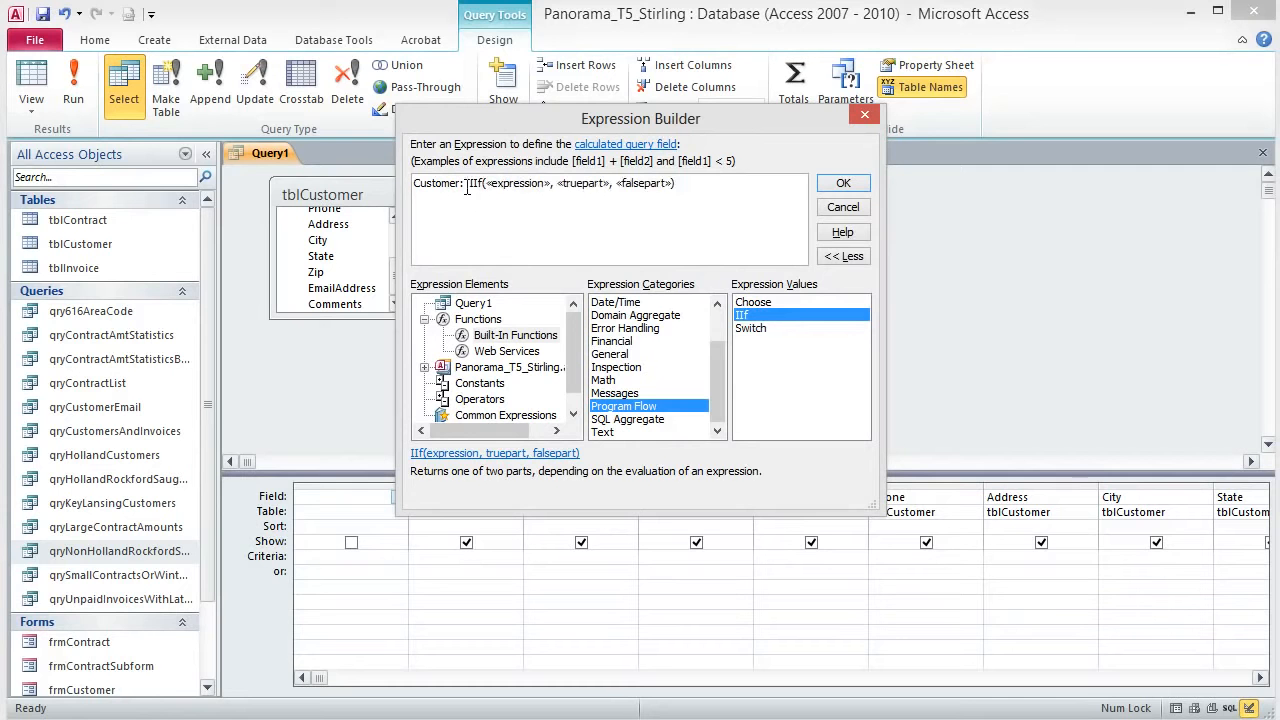
pyautogui.click(540, 222)
pyautogui.press('BackSpace')
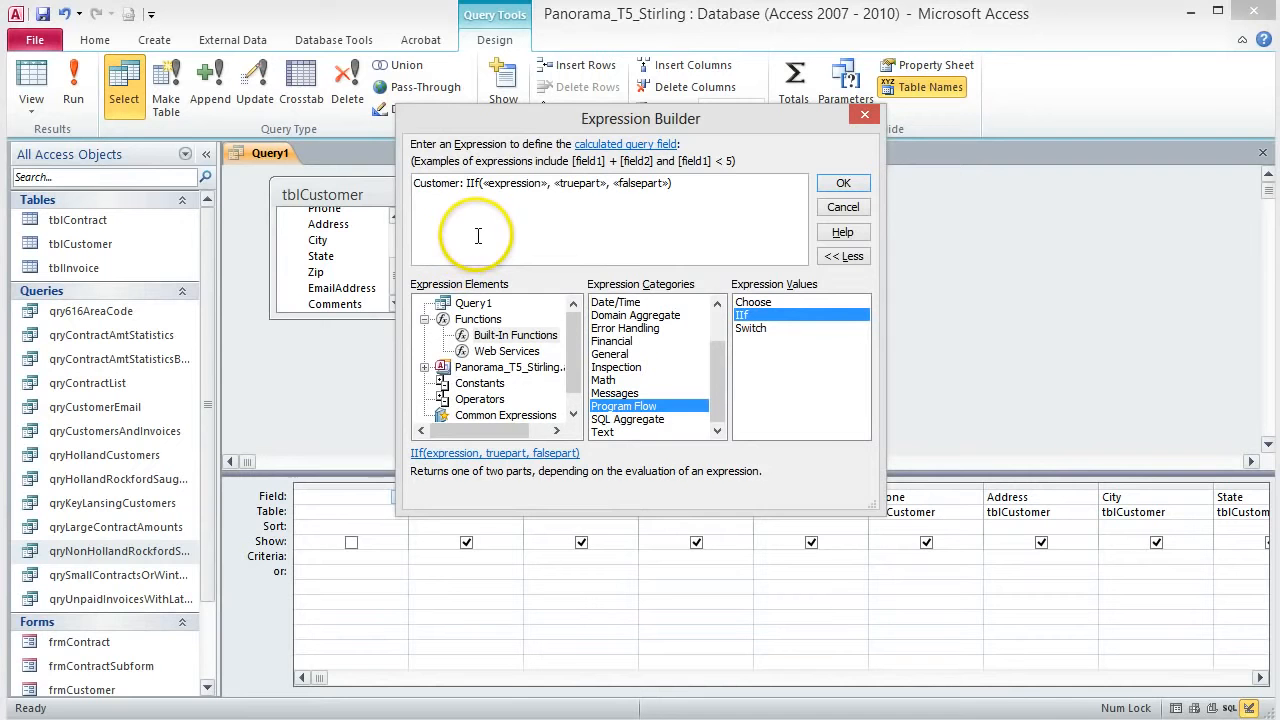
# Step: Replace the IIf expression placeholder with the Inspection function IsNull, using Company as its argument
pyautogui.click(514, 183)
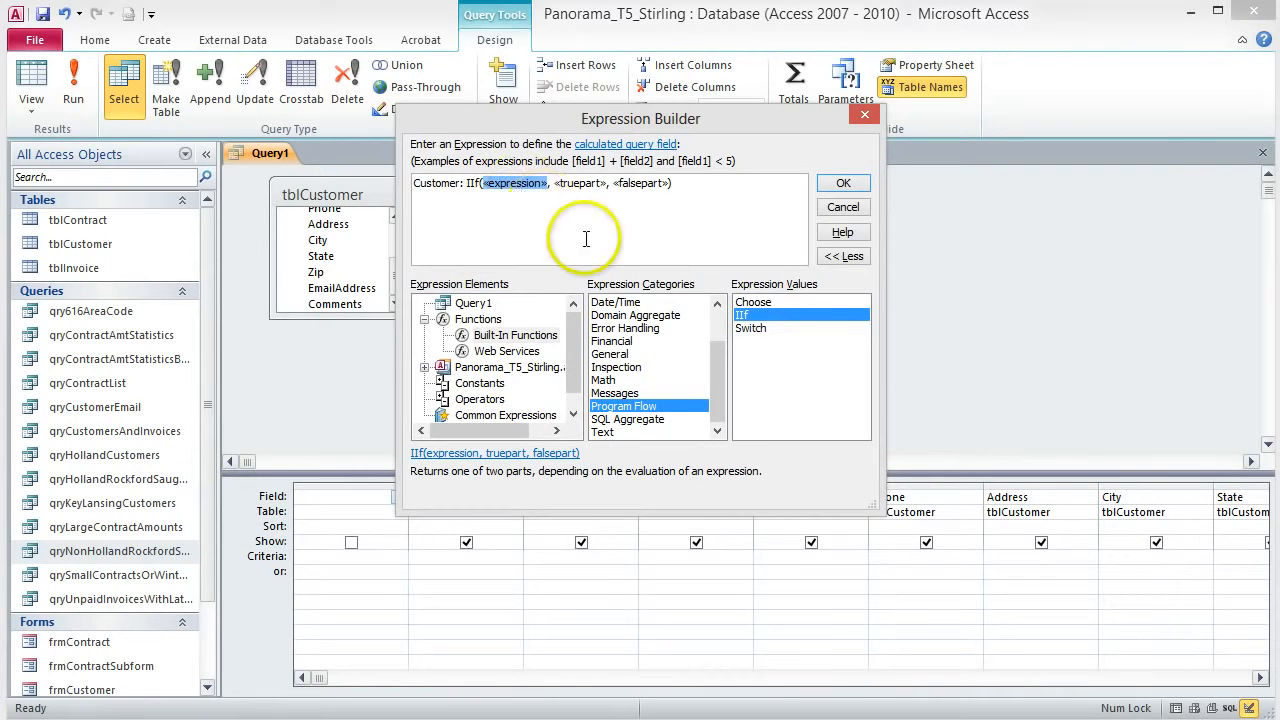
pyautogui.click(625, 369)
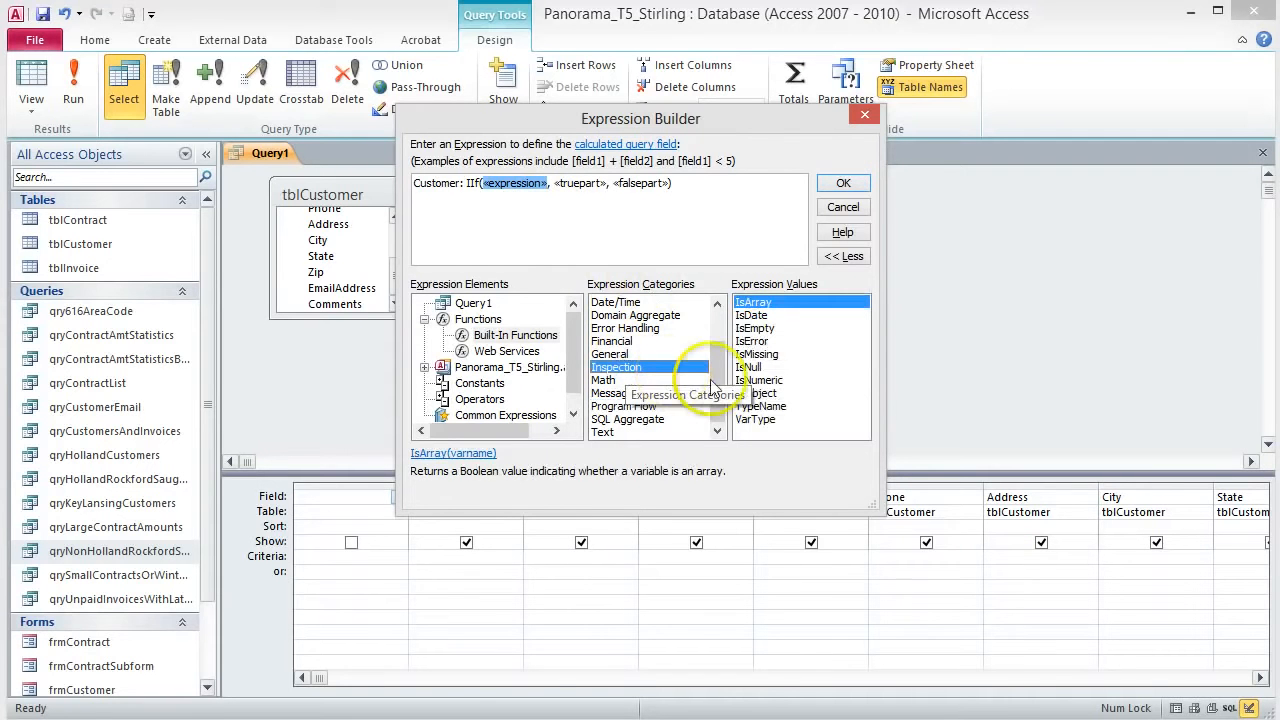
pyautogui.doubleClick(752, 370)
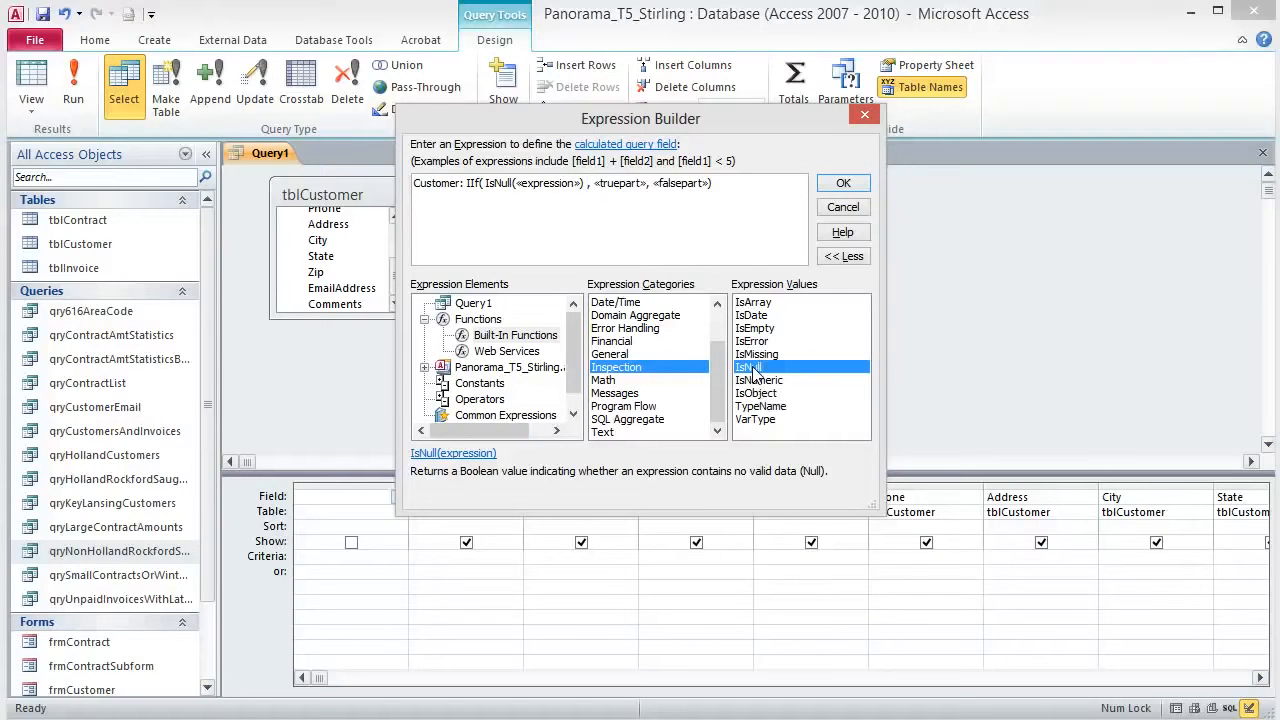
pyautogui.doubleClick(553, 186)
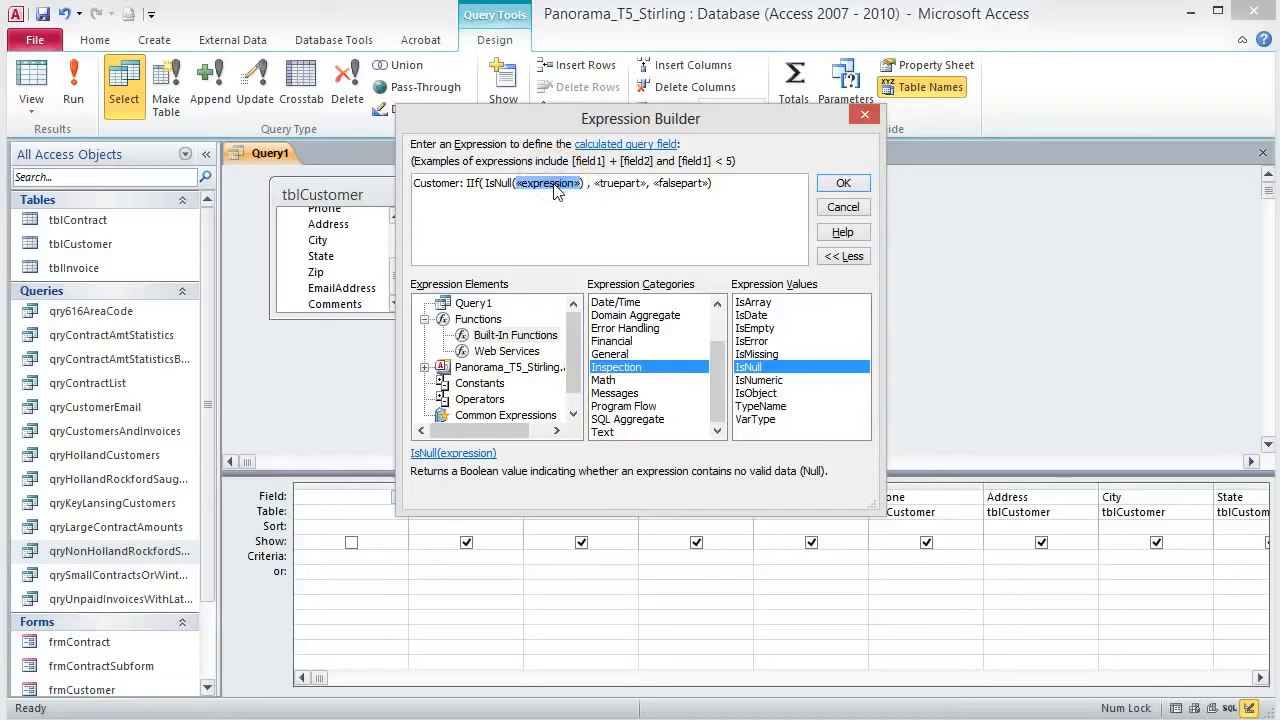
pyautogui.write('Cust')
pyautogui.press('BackSpace')
pyautogui.press('BackSpace')
pyautogui.press('BackSpace')
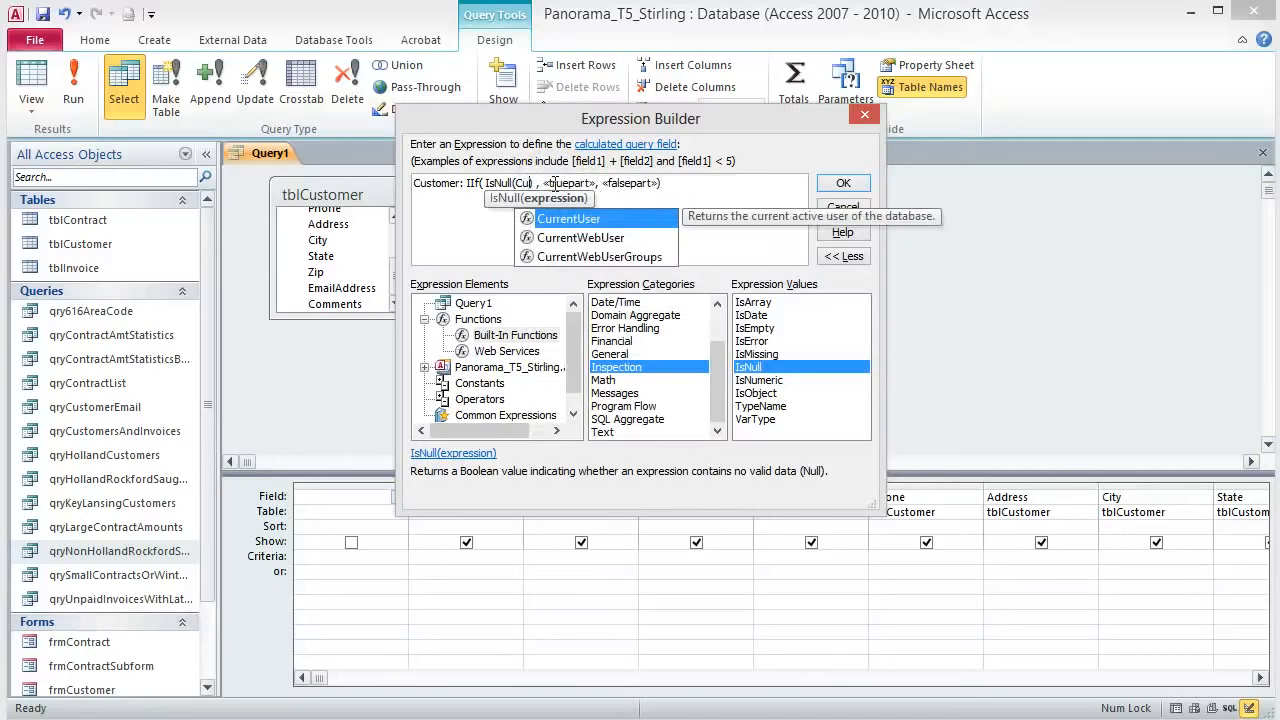
pyautogui.write('ompany')
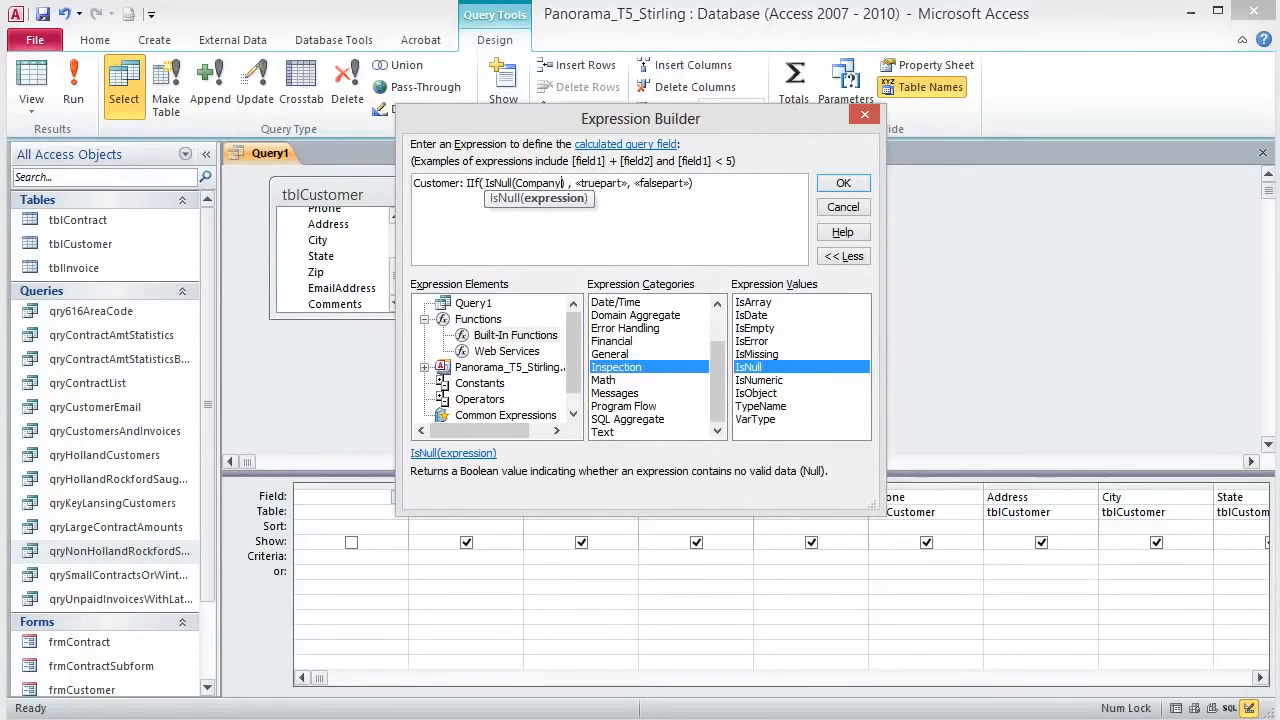
# Step: Set the IIf false part to Company and the true part to LastName & ", " & FirstName, and accept the expression
pyautogui.doubleClick(660, 185)
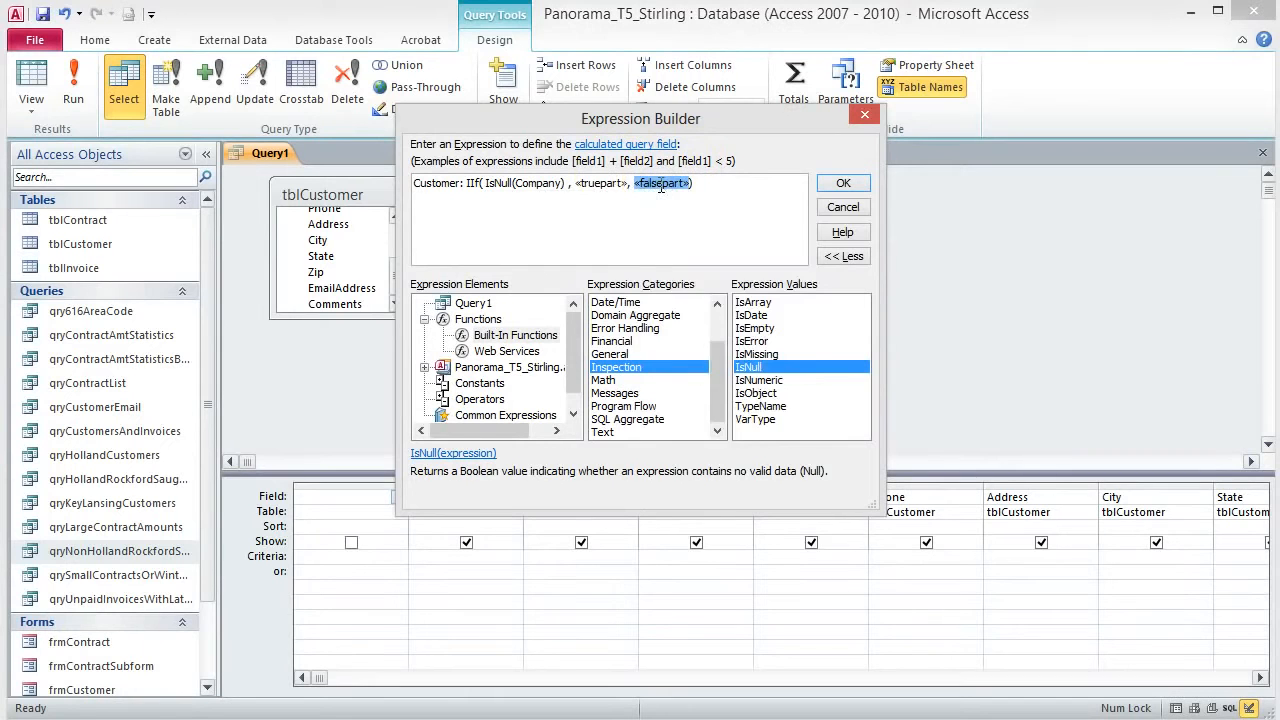
pyautogui.write('Company')
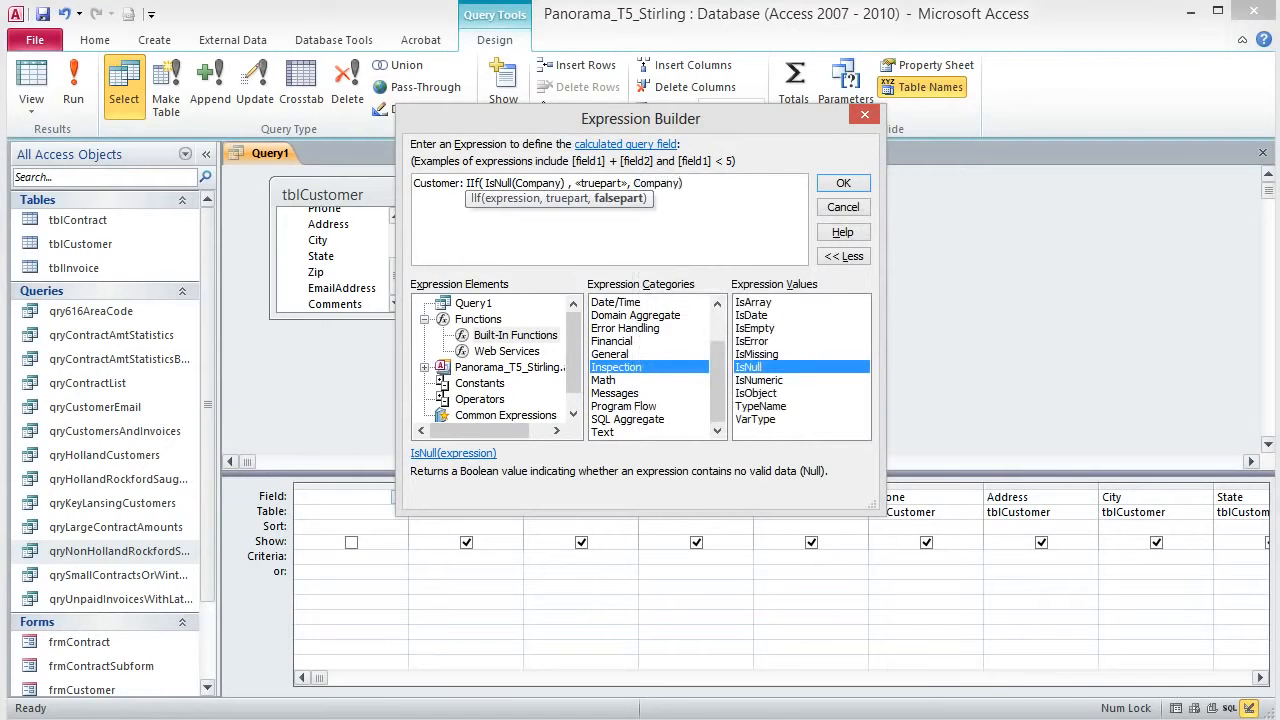
pyautogui.doubleClick(600, 184)
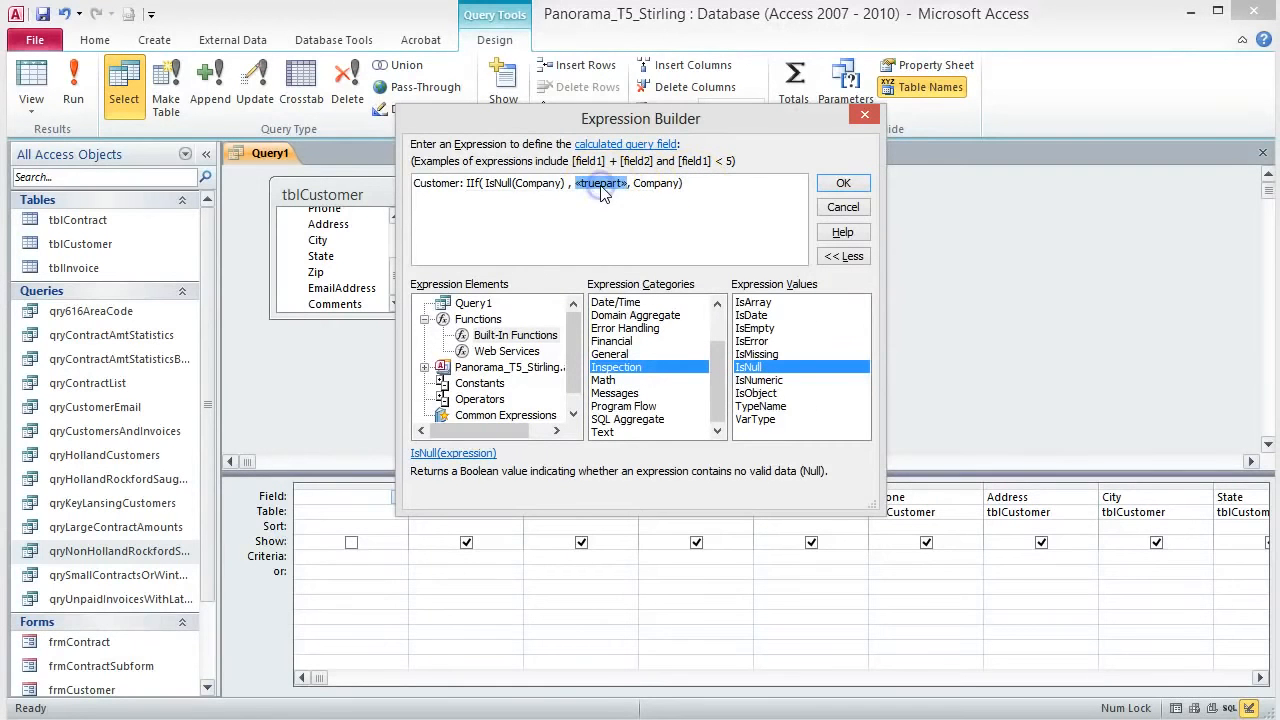
pyautogui.write('LastN')
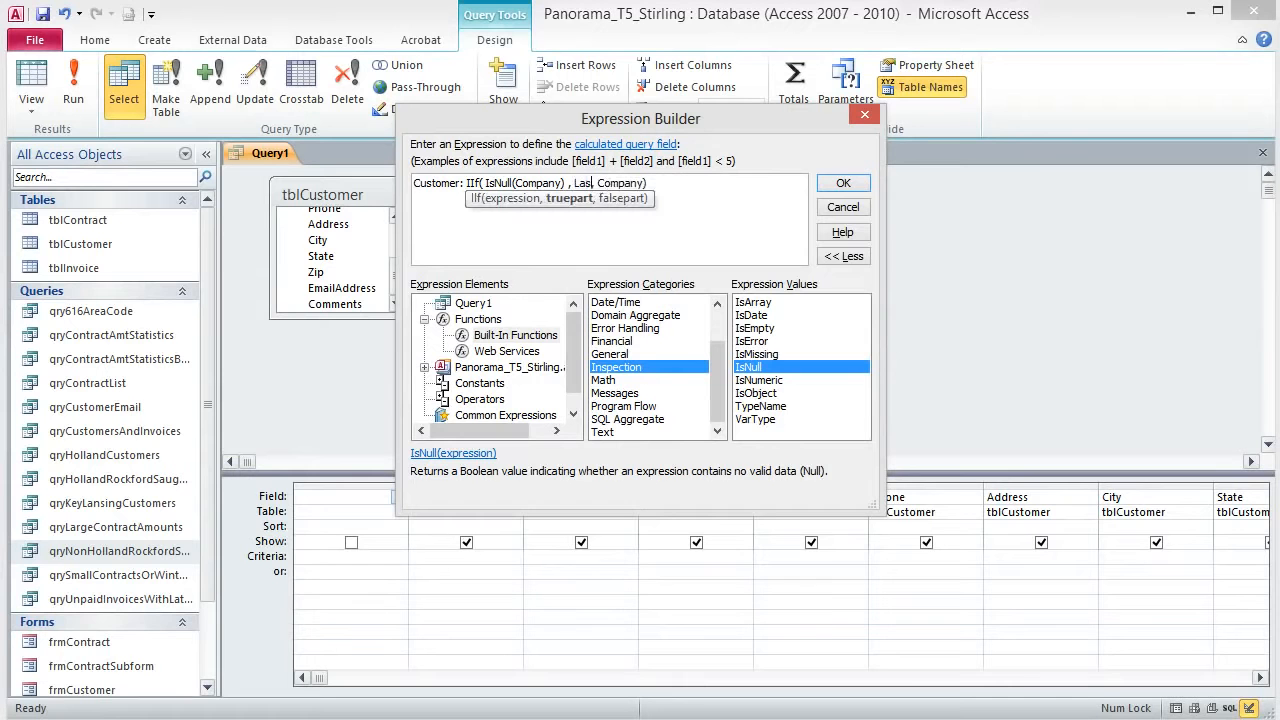
pyautogui.write('ame & ", ')
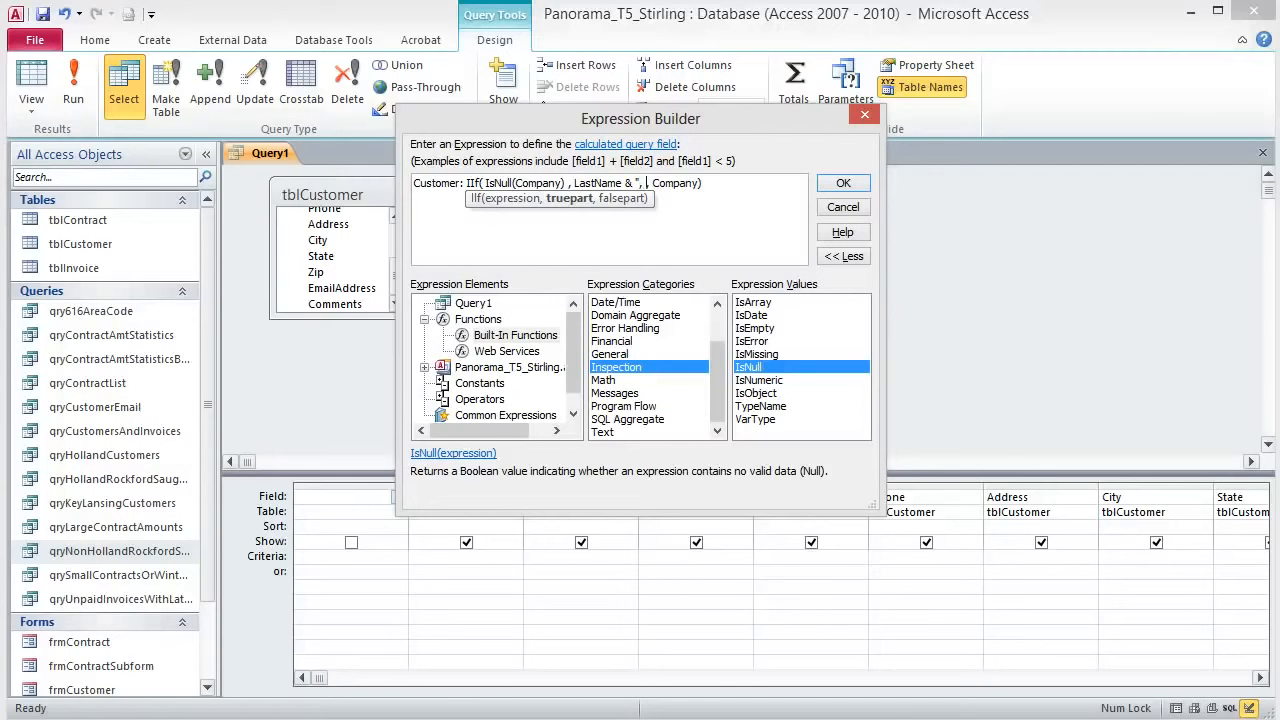
pyautogui.write('"F')
pyautogui.press('BackSpace')
pyautogui.write('& FirstName')
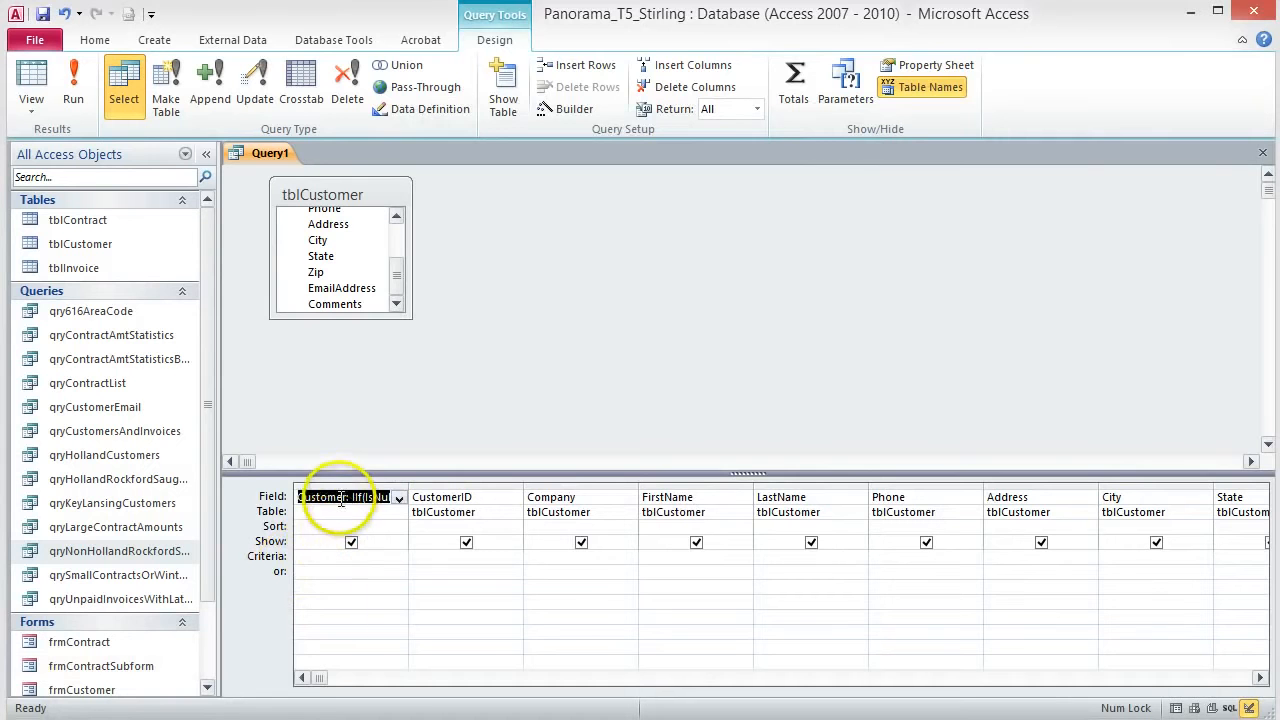
# Step: Widen the calculated Customer column to show its full expression and set its sort order to Ascending
pyautogui.doubleClick(408, 487)
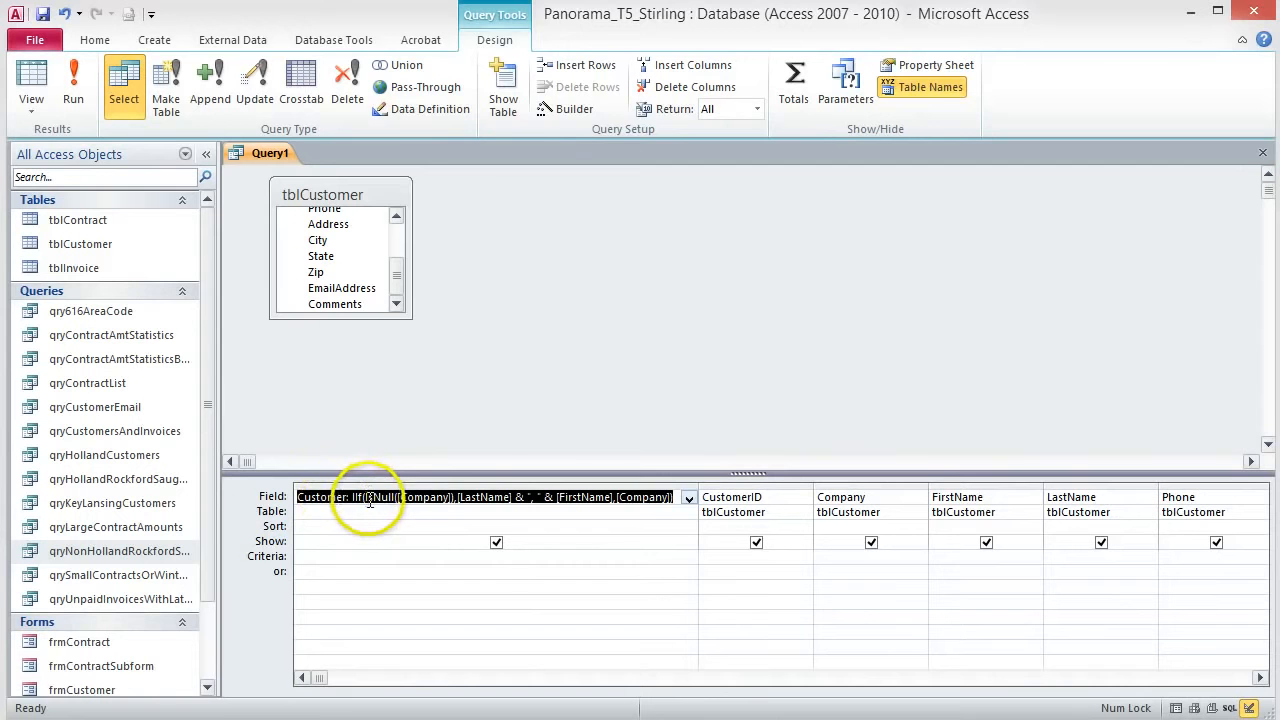
pyautogui.click(345, 525)
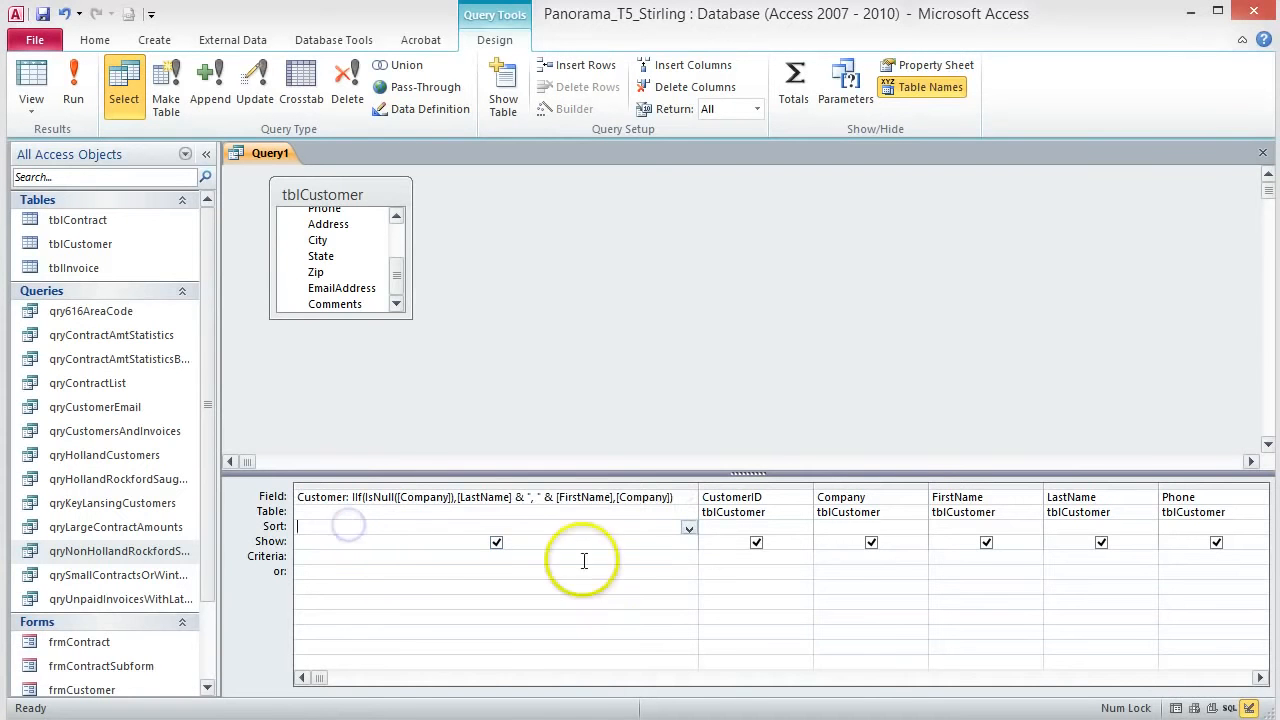
pyautogui.click(688, 528)
pyautogui.click(495, 539)
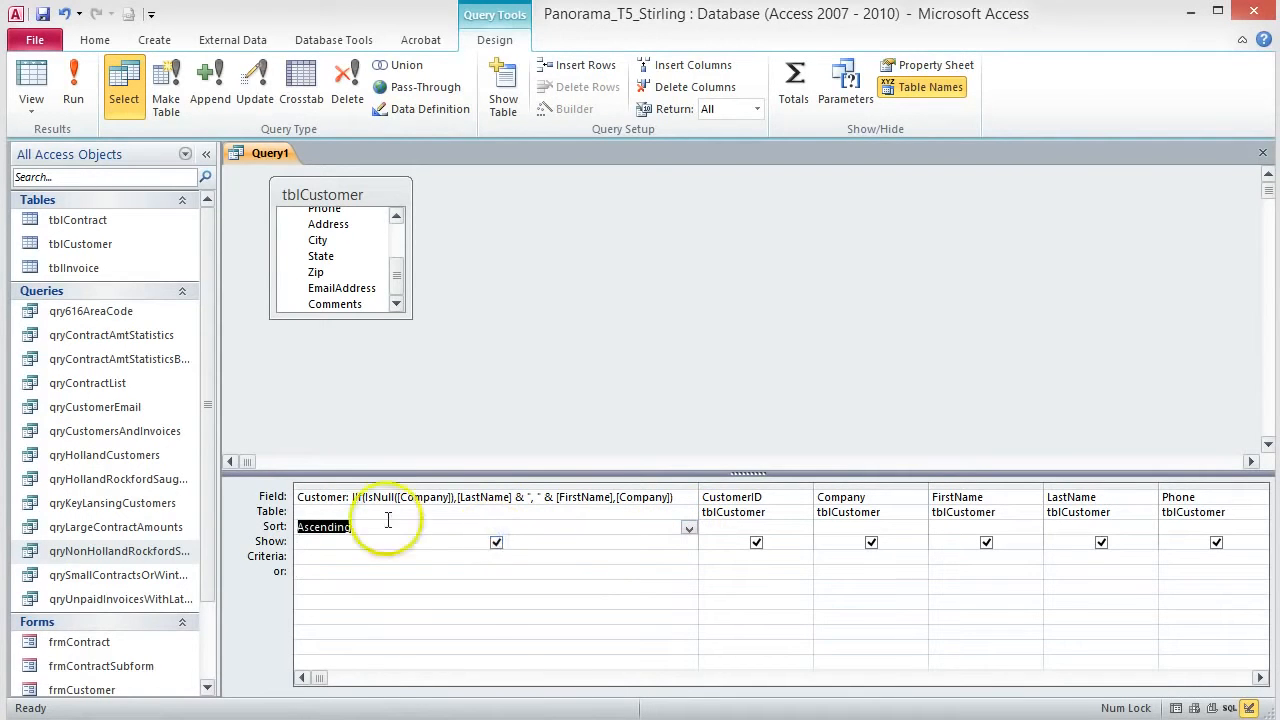
# Step: Save the query as qryCustomersByName
pyautogui.click(42, 14)
pyautogui.write('qryCustomersByName')
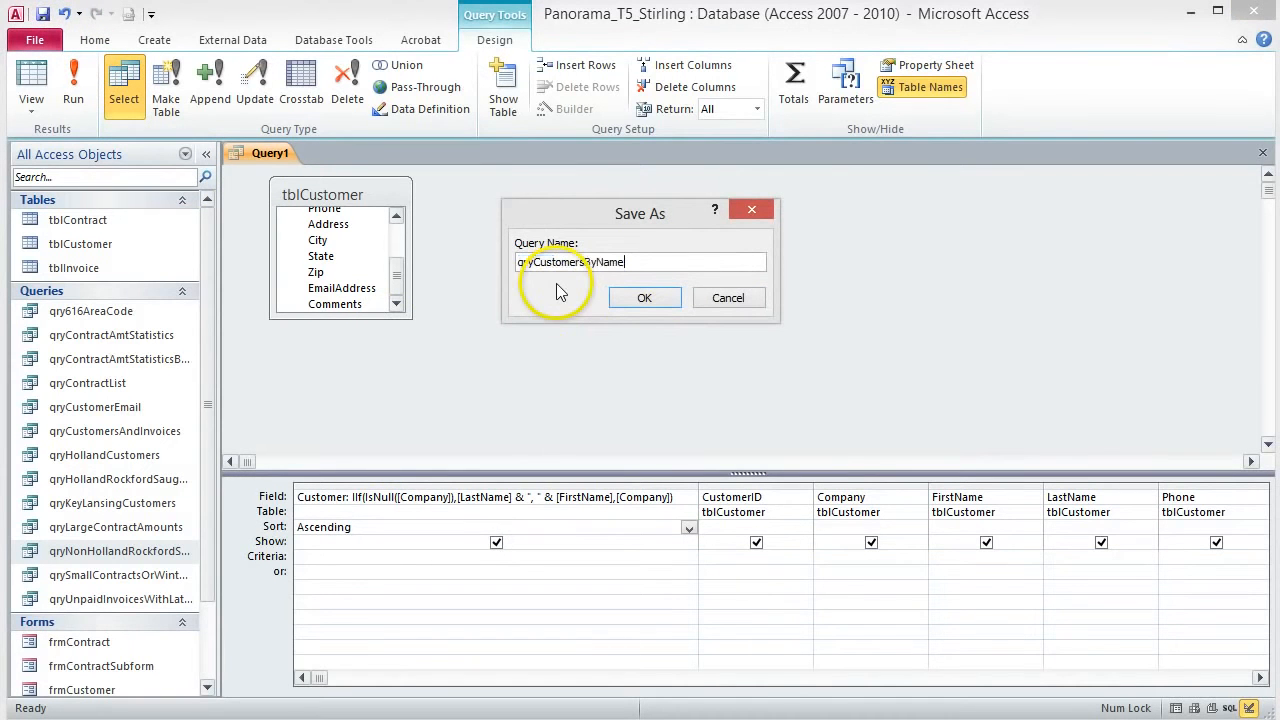
pyautogui.click(644, 299)
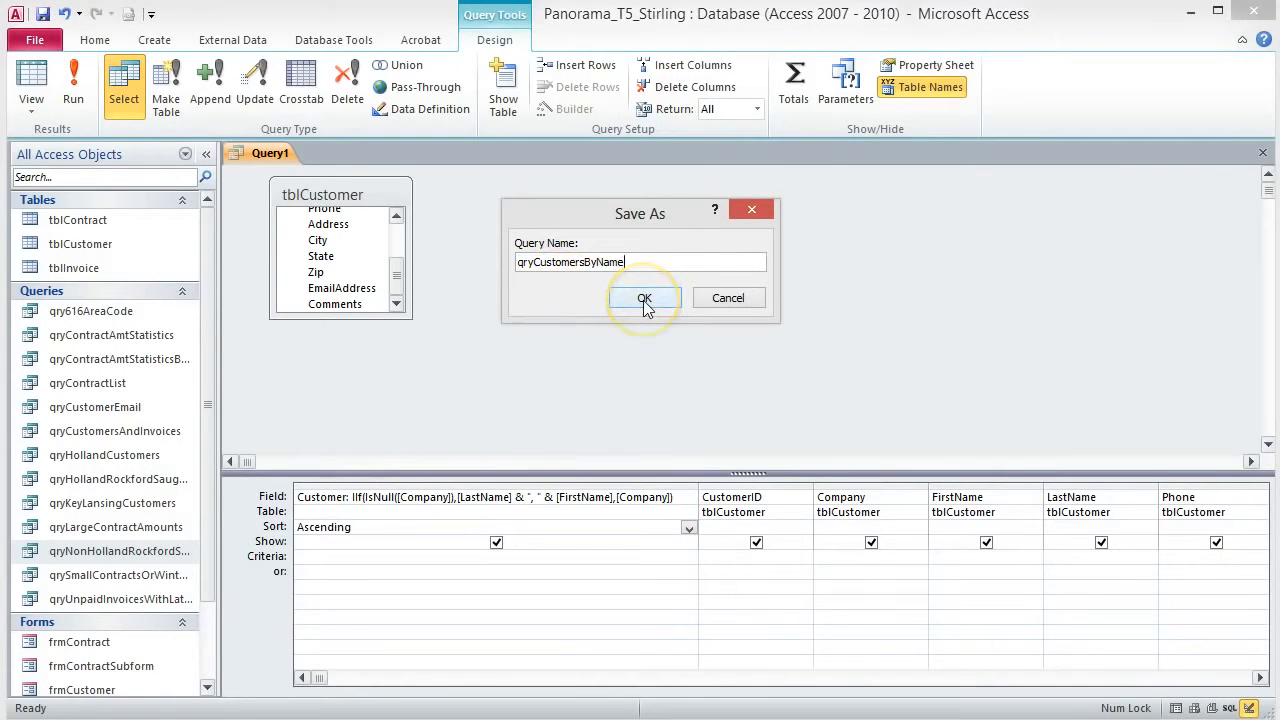
# Step: Run qryCustomersByName and fit the Customer column's width to its contents before closing the query
pyautogui.click(73, 98)
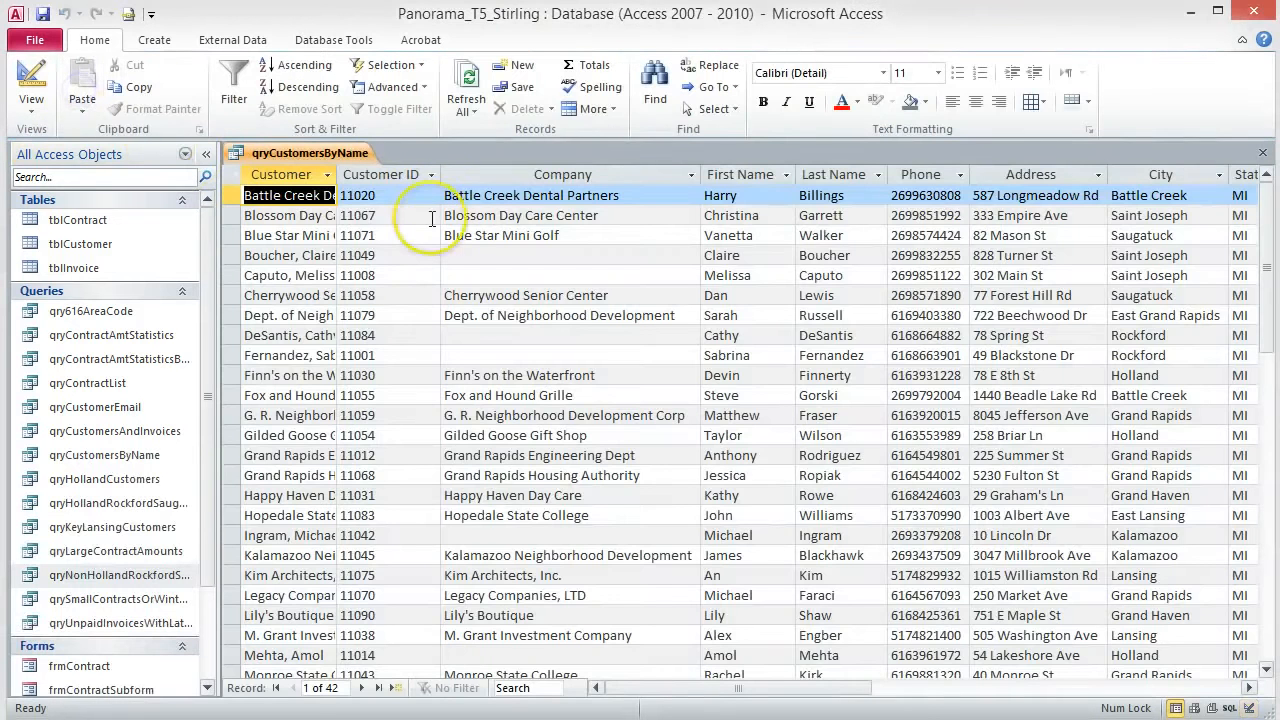
pyautogui.doubleClick(337, 174)
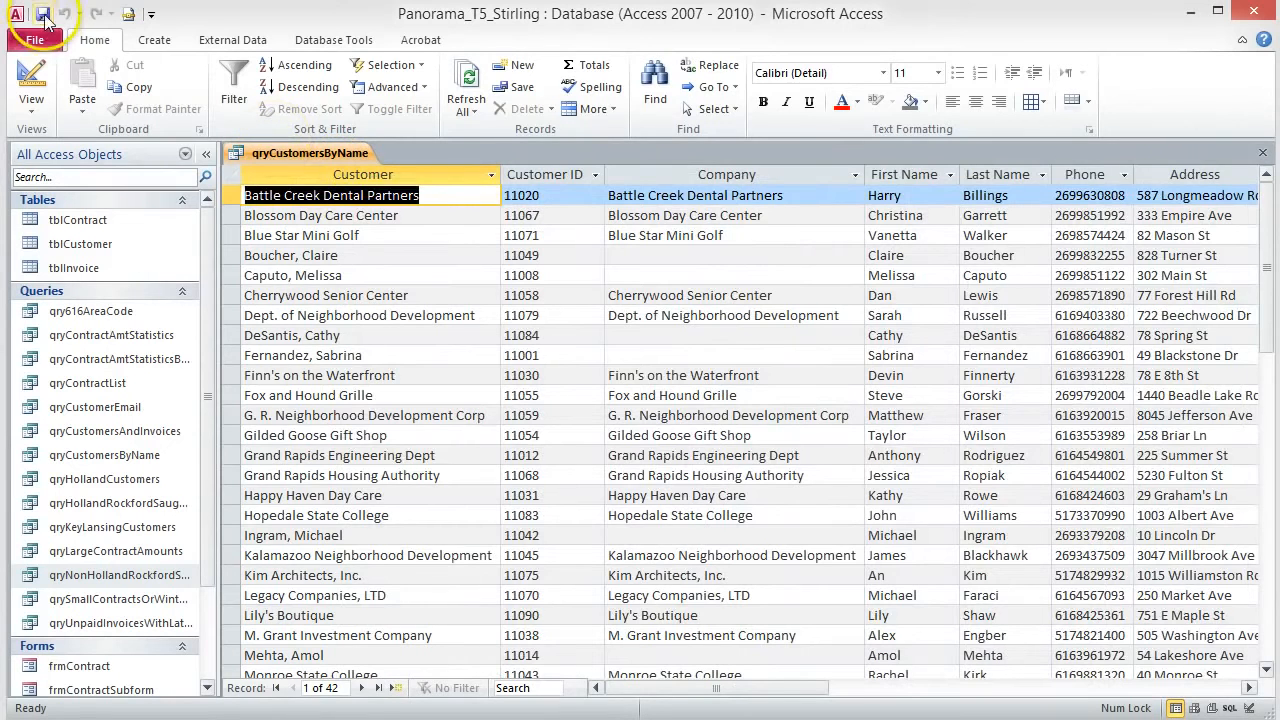
pyautogui.click(1262, 153)
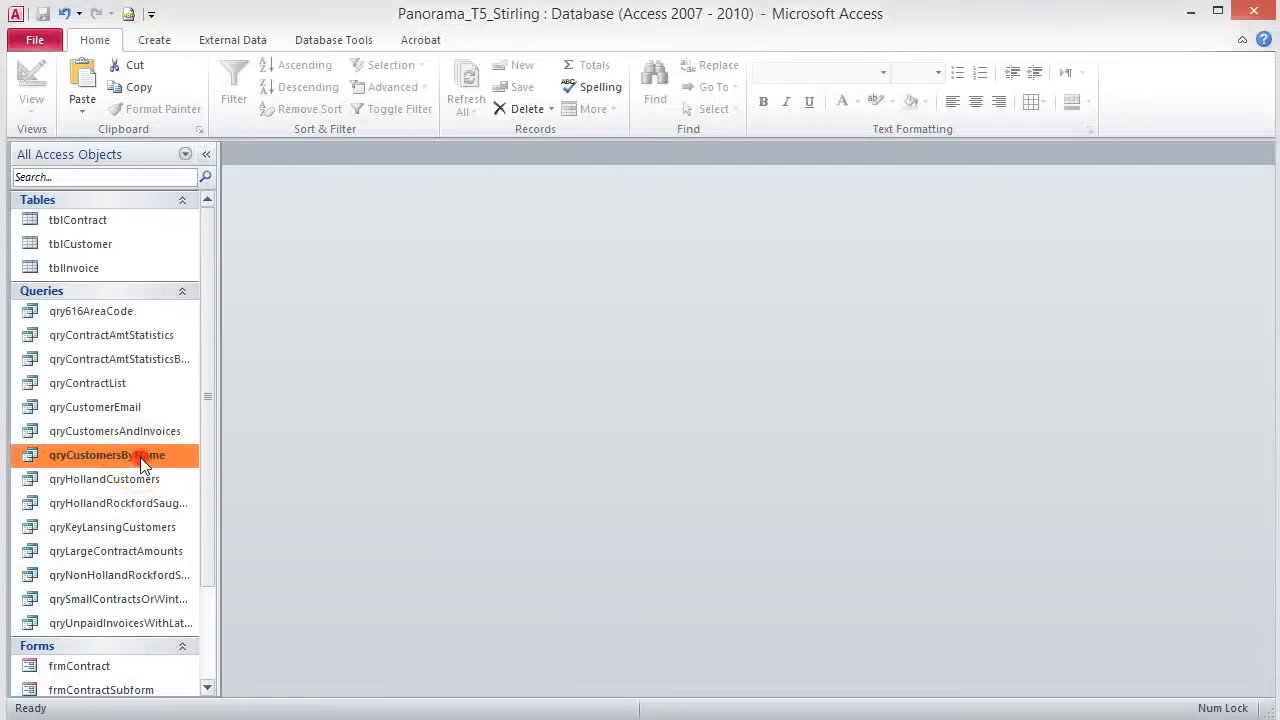
# Step: Duplicate the qryCustomersByName query under the name qryCustomersByNameParameter
pyautogui.rightClick(150, 456)
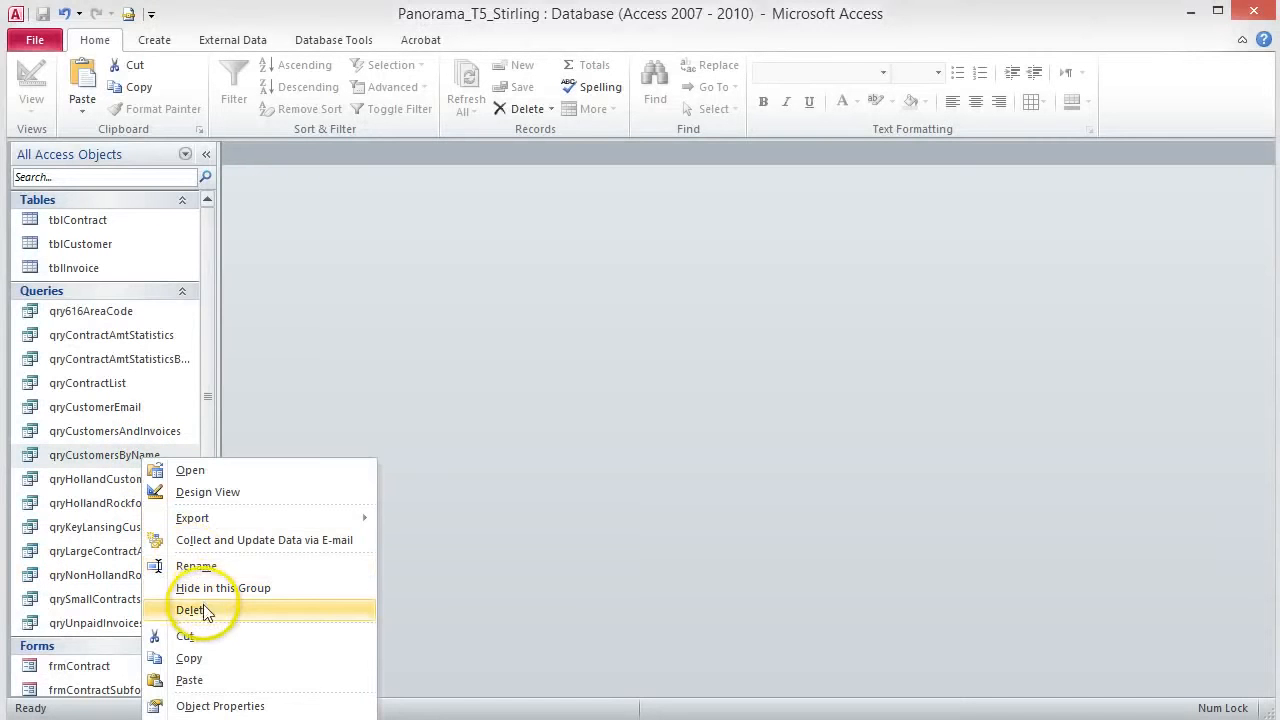
pyautogui.click(200, 658)
pyautogui.click(82, 78)
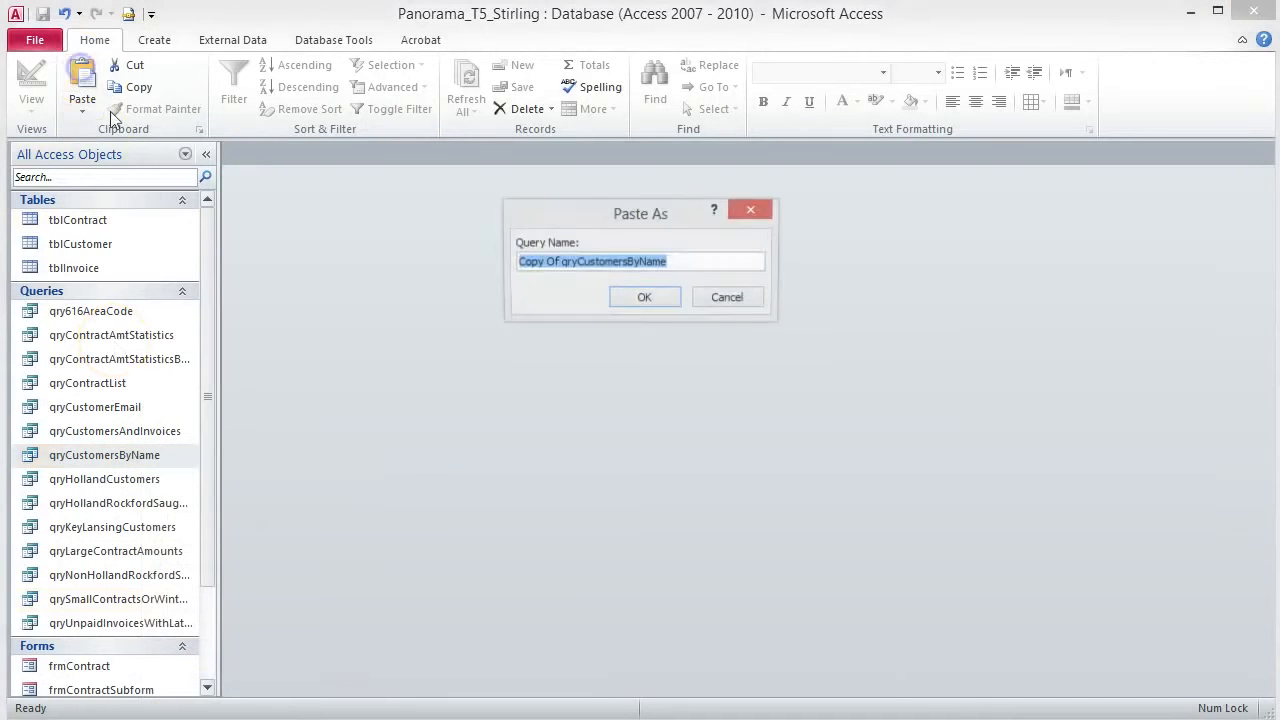
pyautogui.click(558, 261)
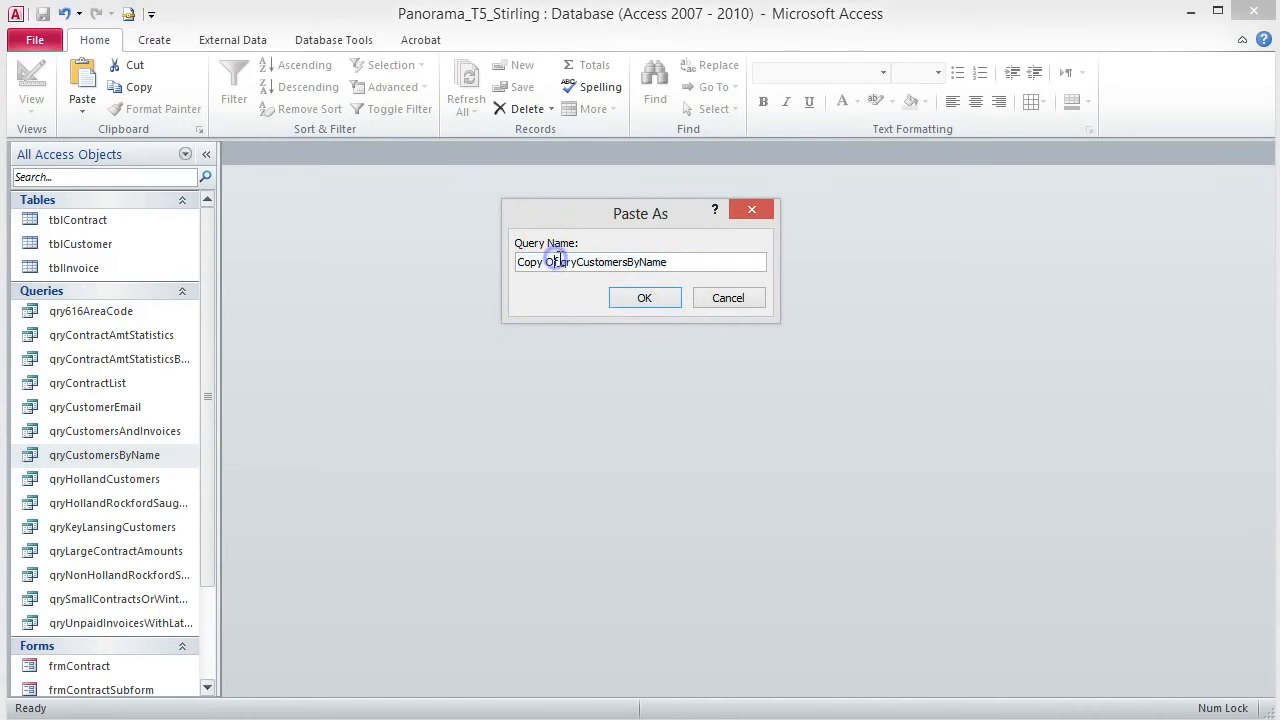
pyautogui.moveTo(558, 261); pyautogui.dragTo(454, 255)
pyautogui.press('Delete')
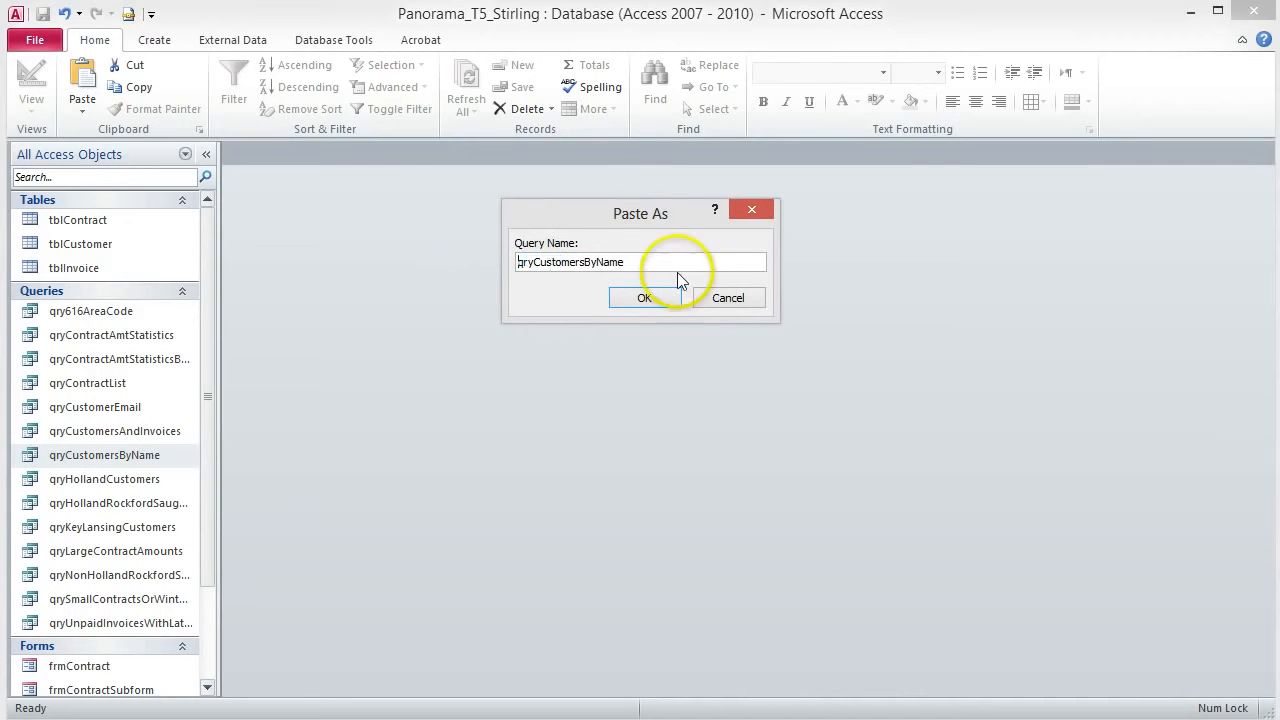
pyautogui.click(668, 261)
pyautogui.write('Para')
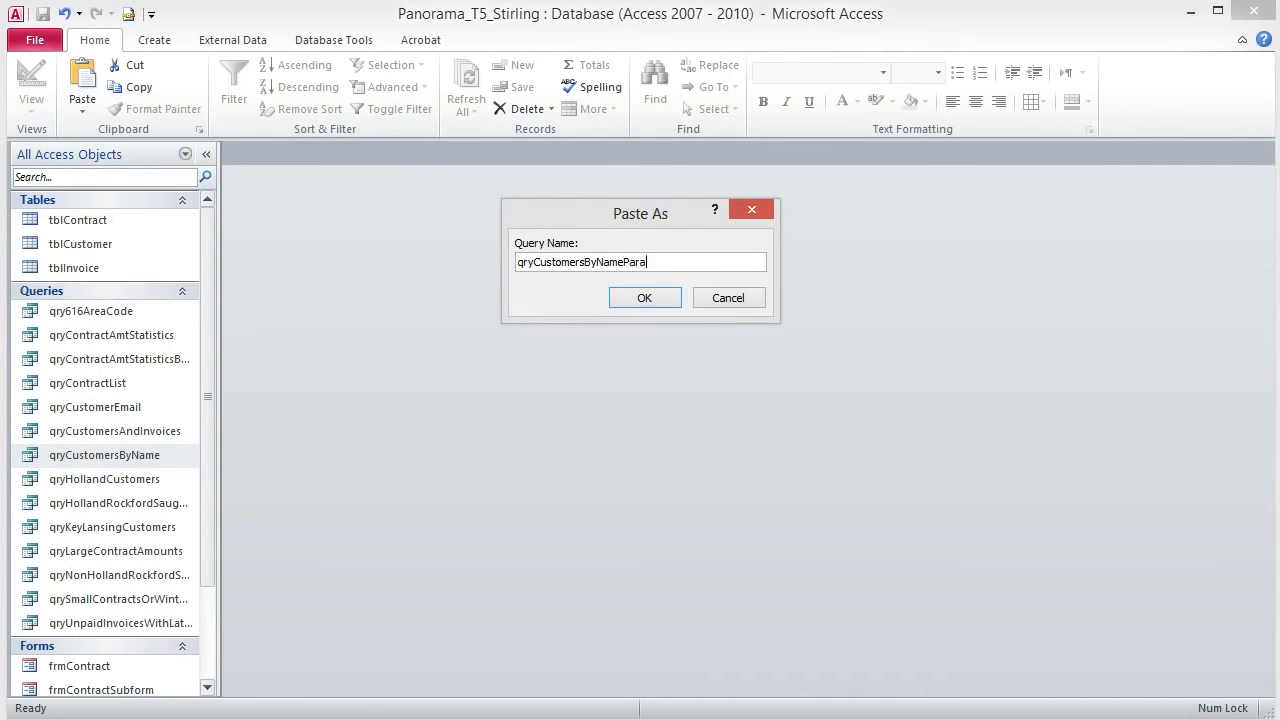
pyautogui.write('meter')
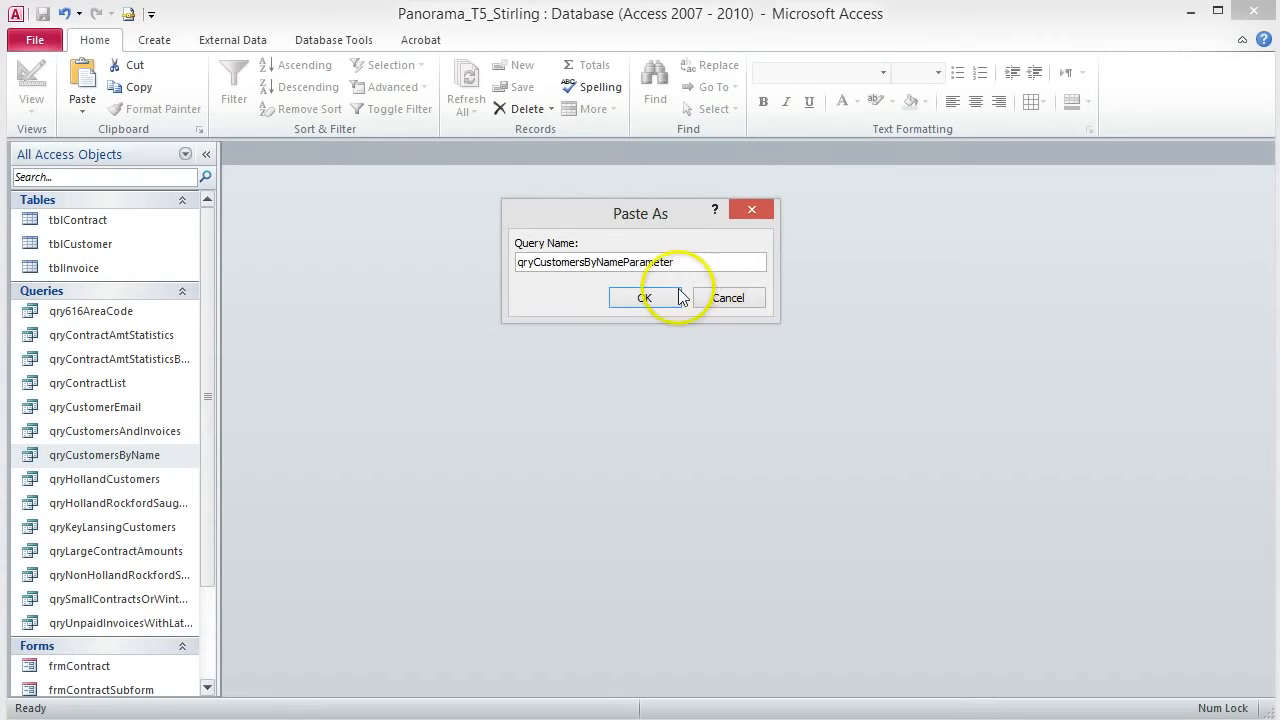
pyautogui.click(668, 297)
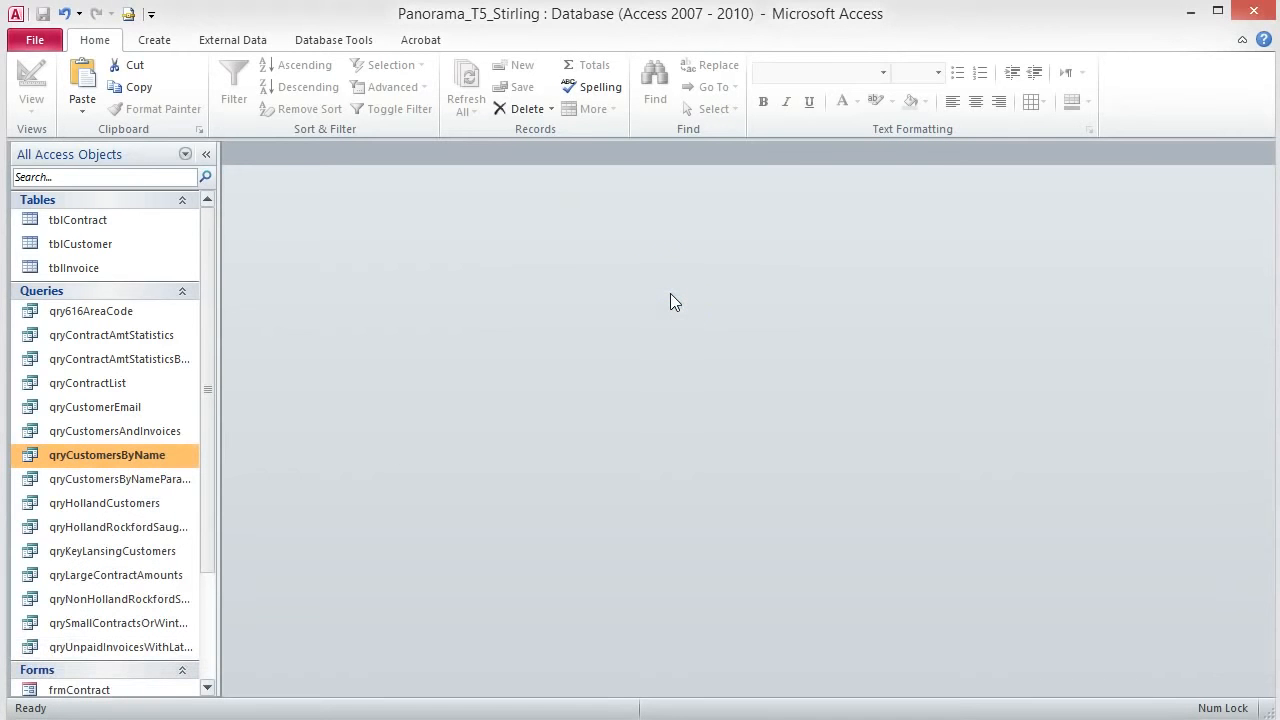
# Step: Open qryCustomersByNameParameter in Design view and set the City criterion to the parameter prompt [Type the city:]
pyautogui.doubleClick(160, 480)
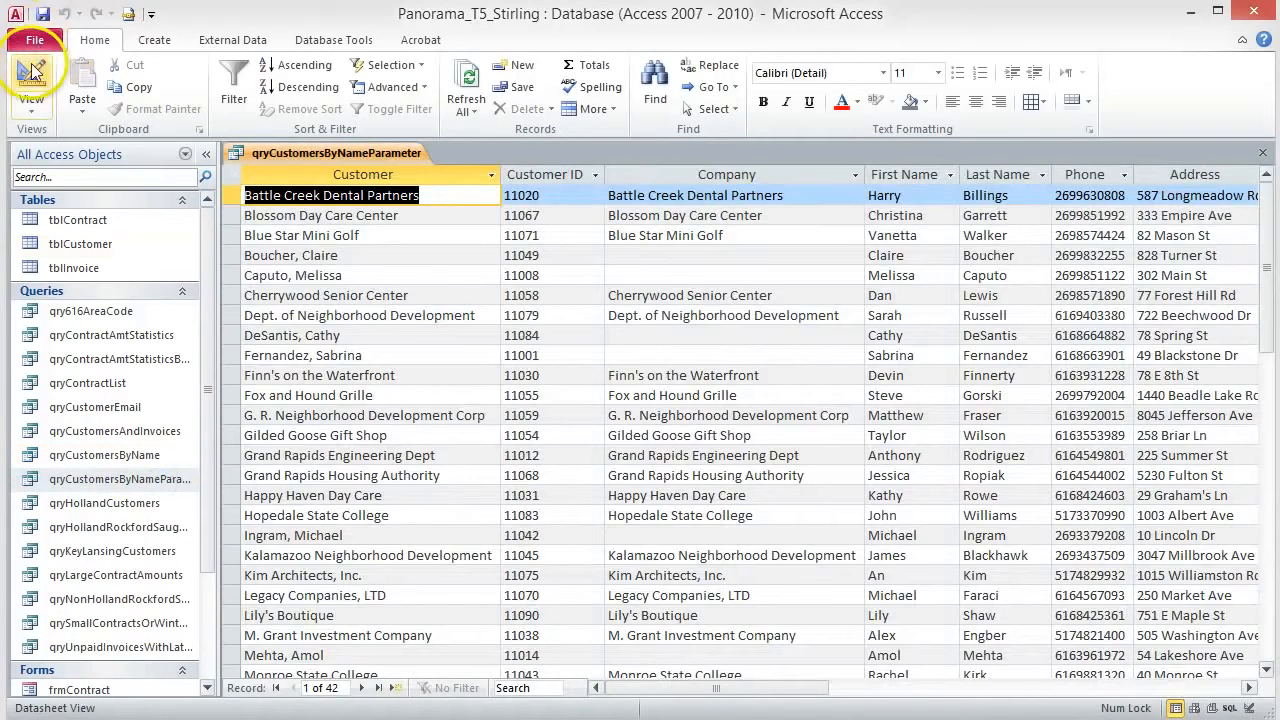
pyautogui.click(31, 68)
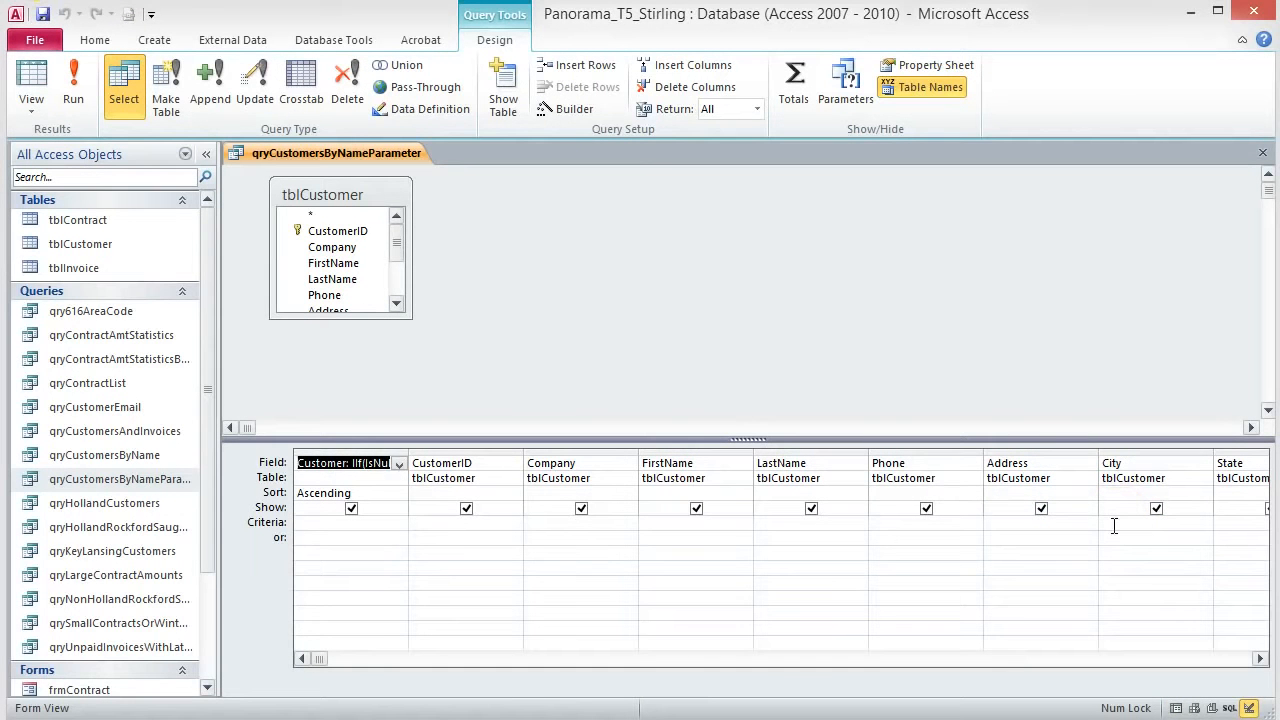
pyautogui.click(1114, 526)
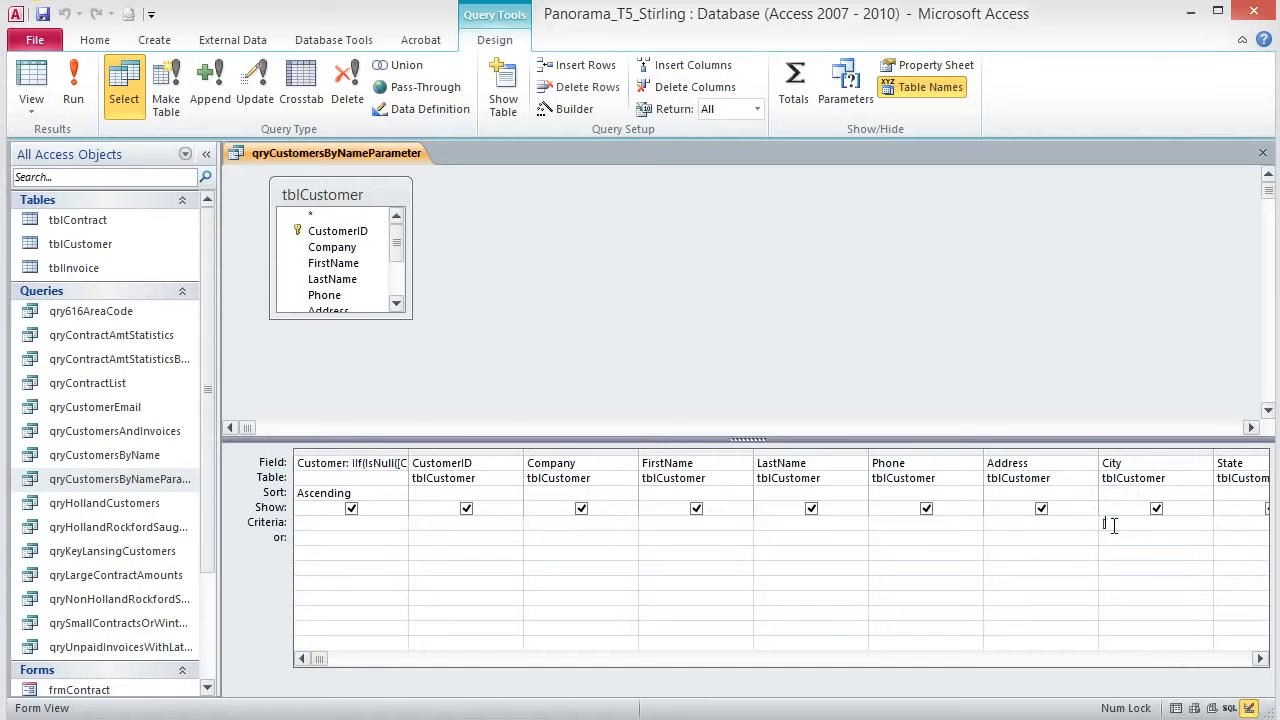
pyautogui.write('[Type the city:]')
# Step: Run the parameter query with Holland as the city, check the City column, close it, and run the query again from the object list
pyautogui.click(77, 90)
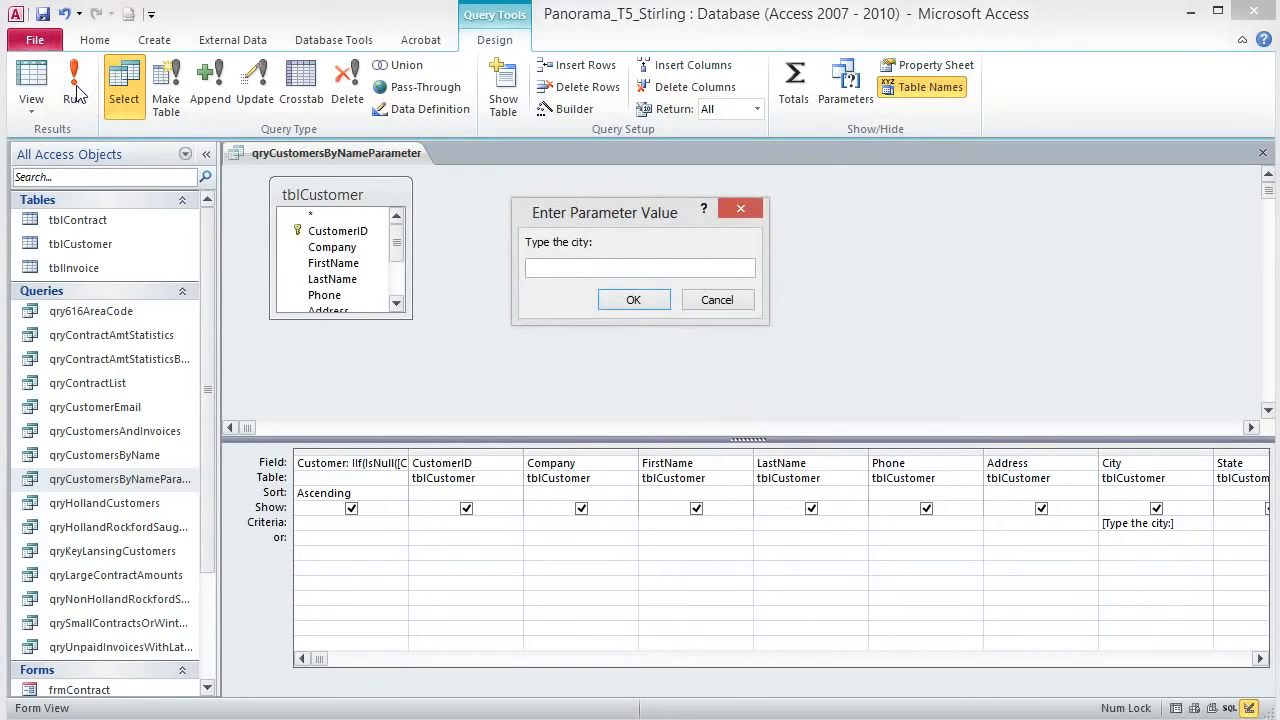
pyautogui.write('Holland')
pyautogui.click(634, 301)
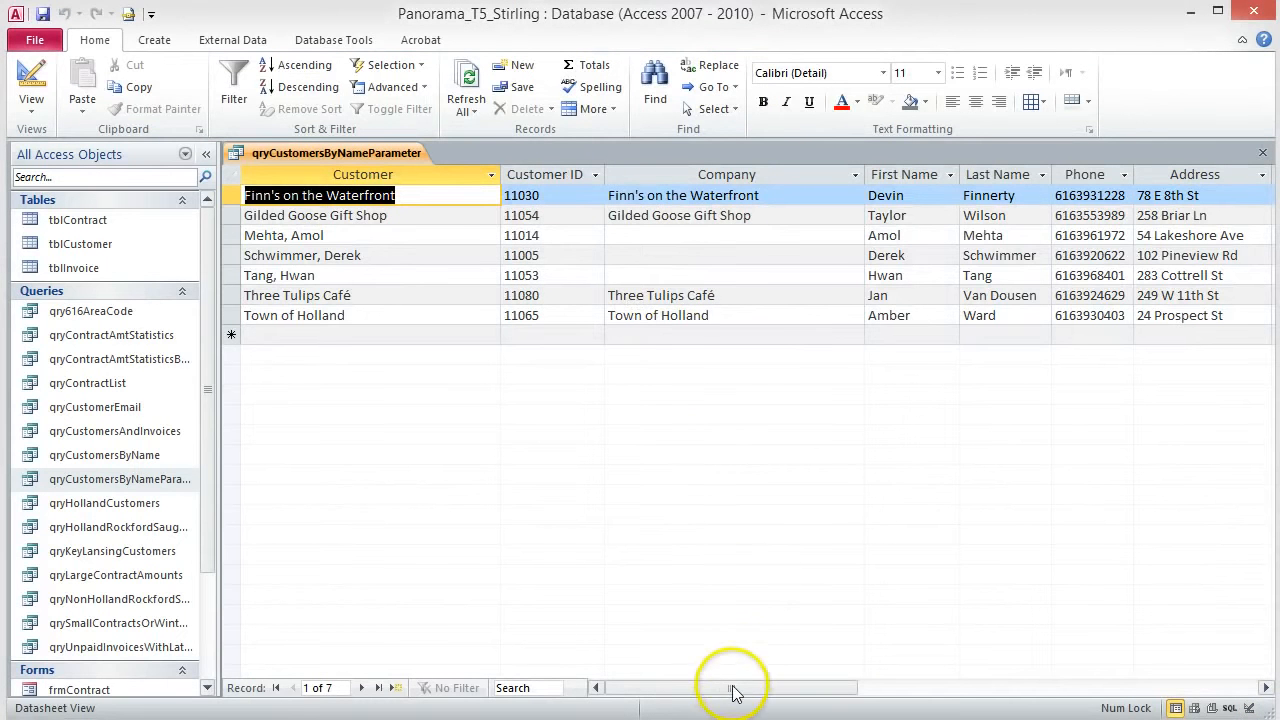
pyautogui.moveTo(737, 690); pyautogui.dragTo(826, 686)
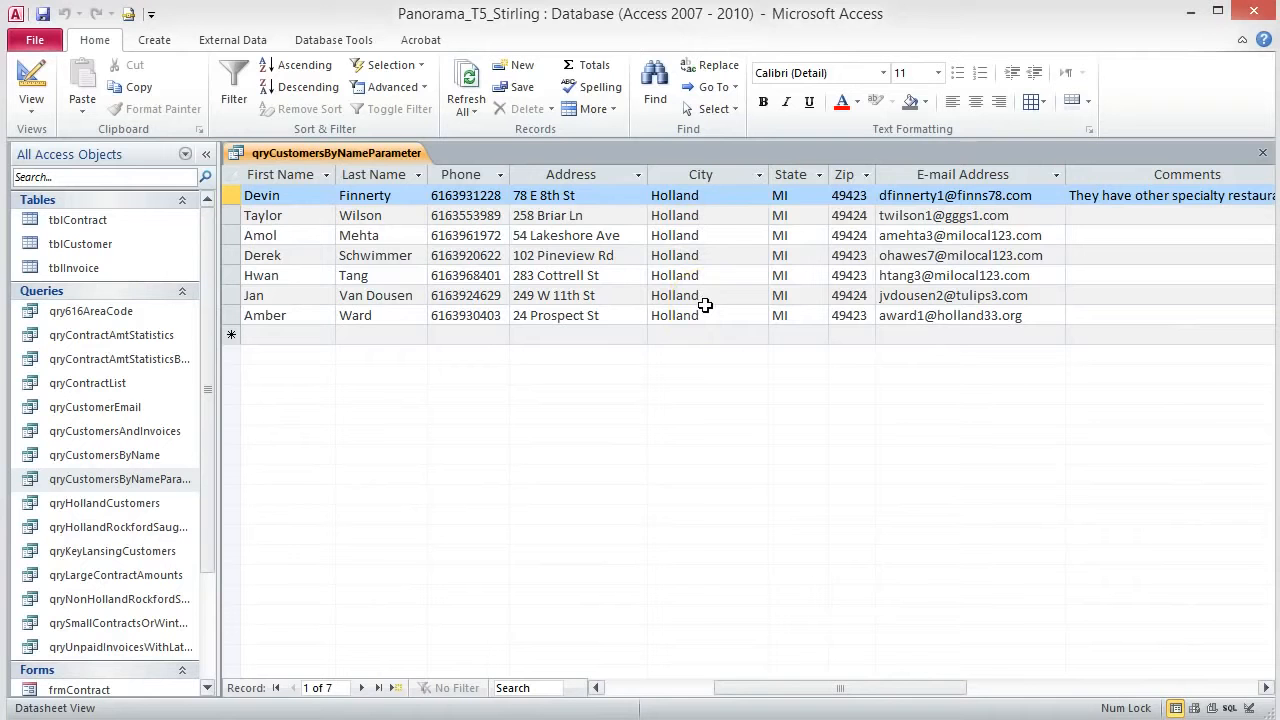
pyautogui.click(1262, 155)
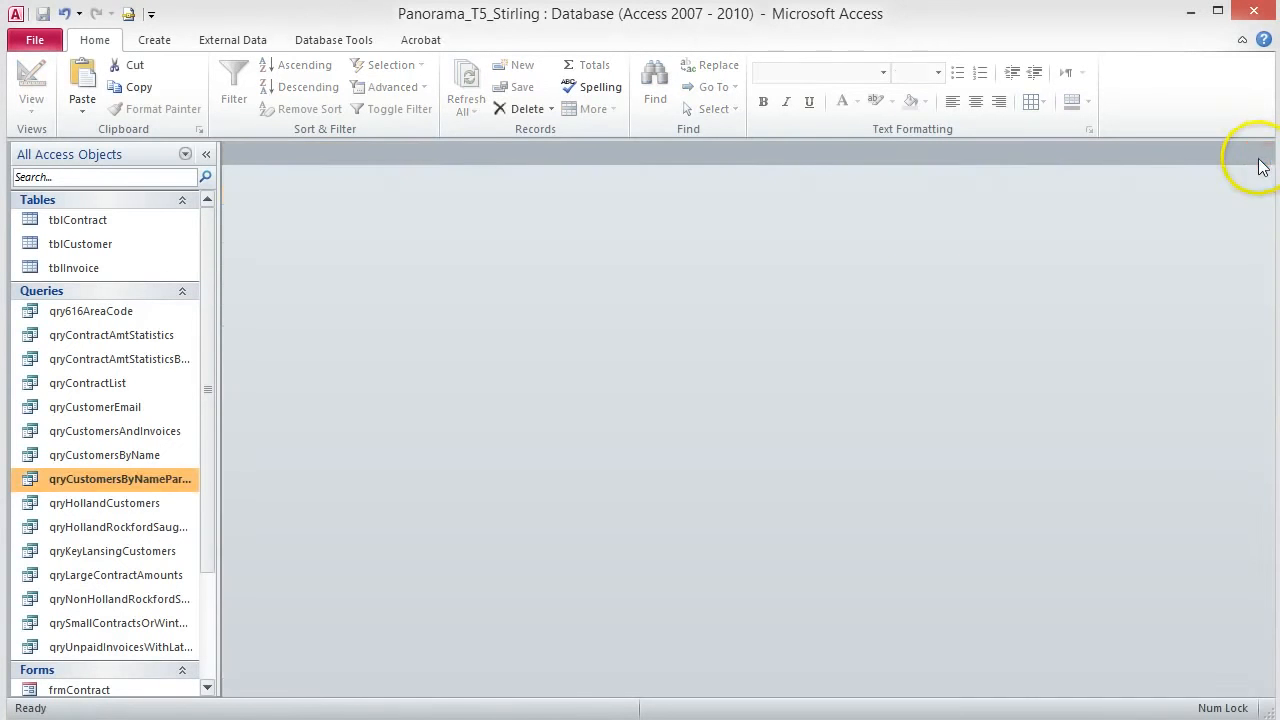
pyautogui.doubleClick(144, 479)
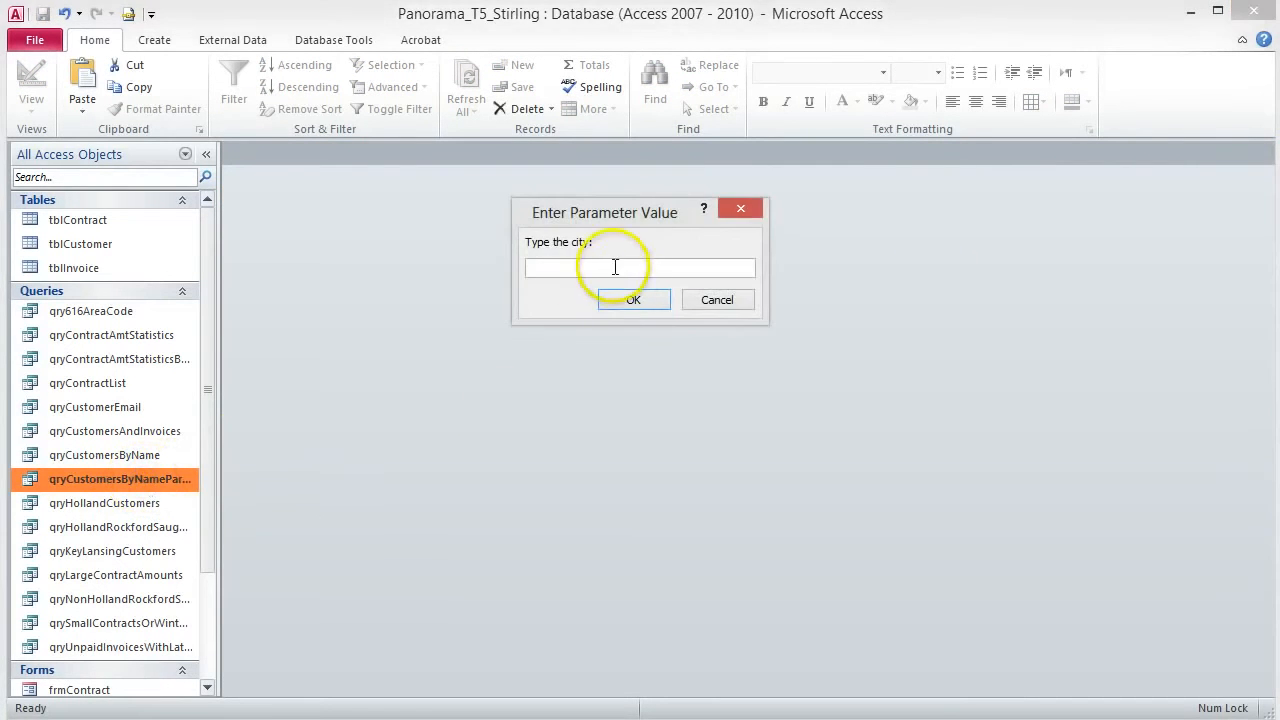
pyautogui.click(634, 299)
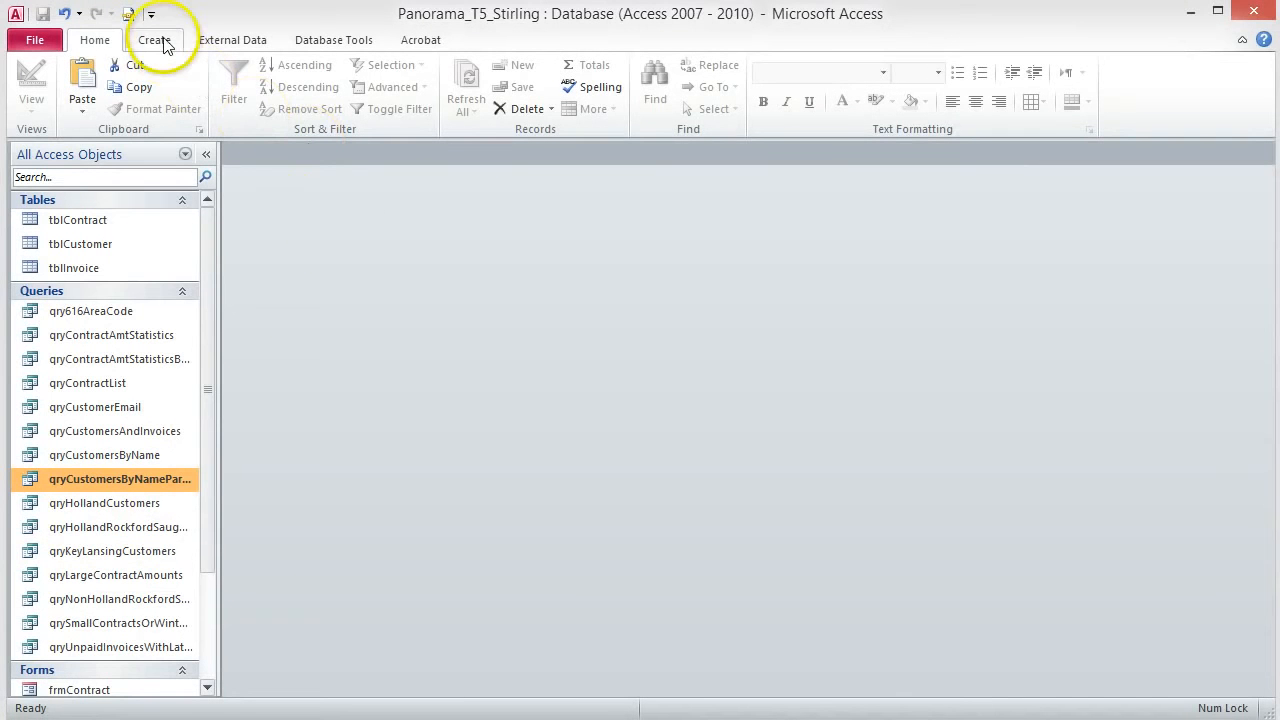
# Step: Start a new query with the Crosstab Query Wizard, using the qryCustomersAndInvoices query as its source
pyautogui.click(155, 40)
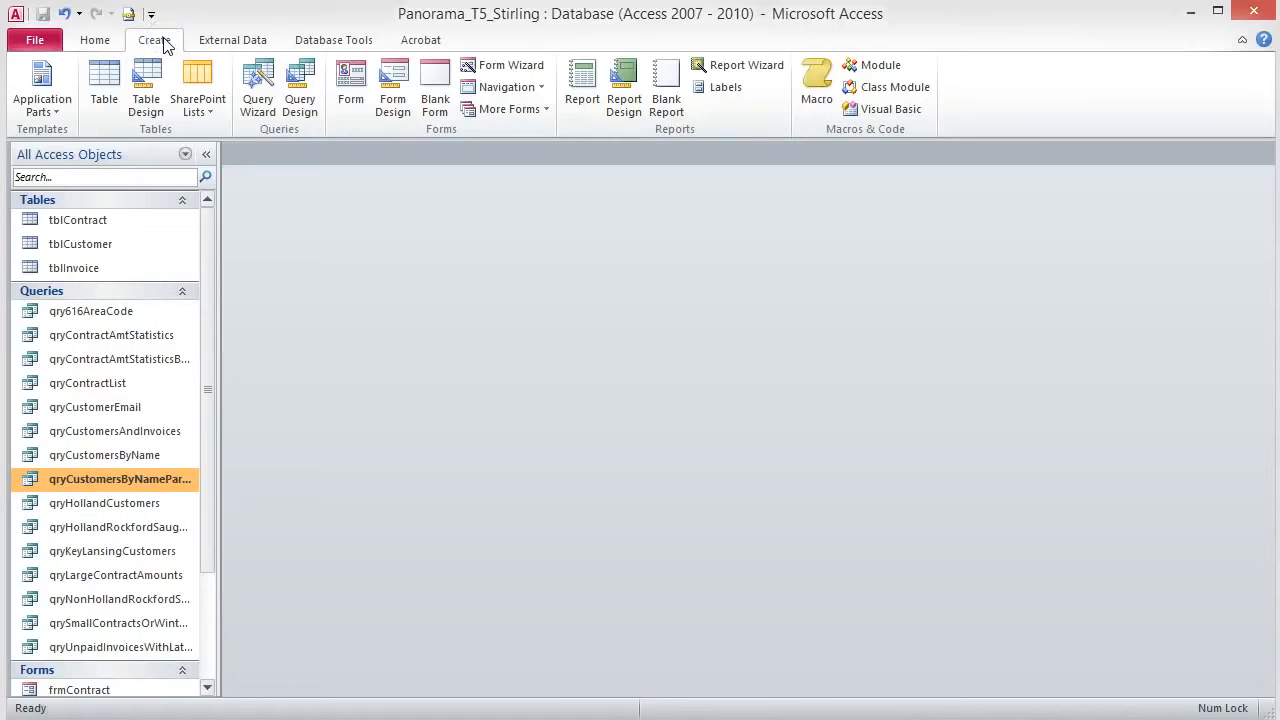
pyautogui.click(258, 82)
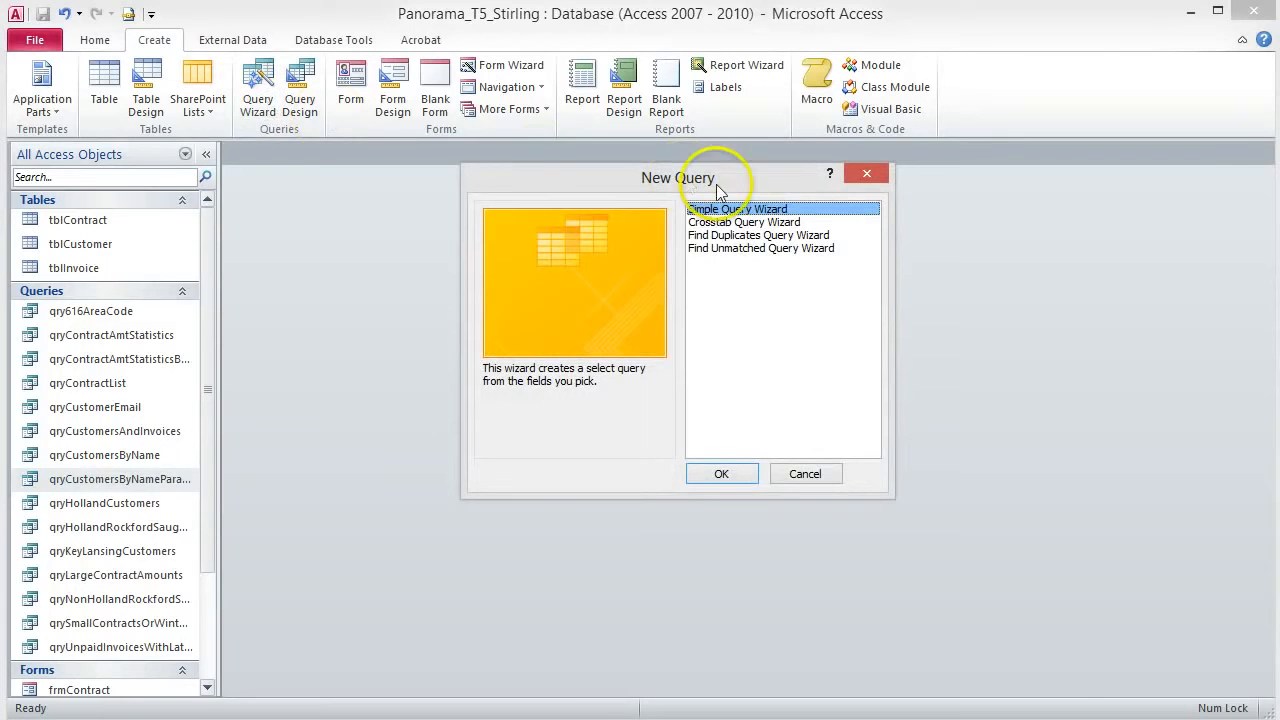
pyautogui.click(803, 224)
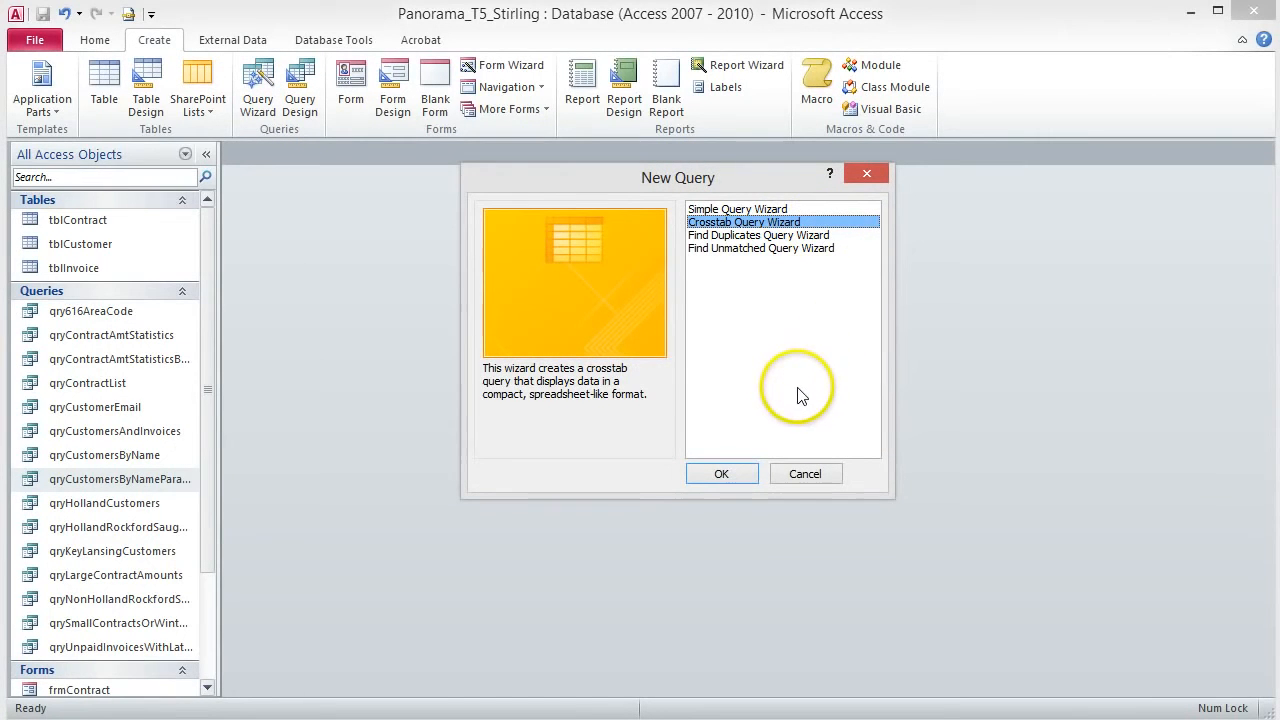
pyautogui.click(719, 476)
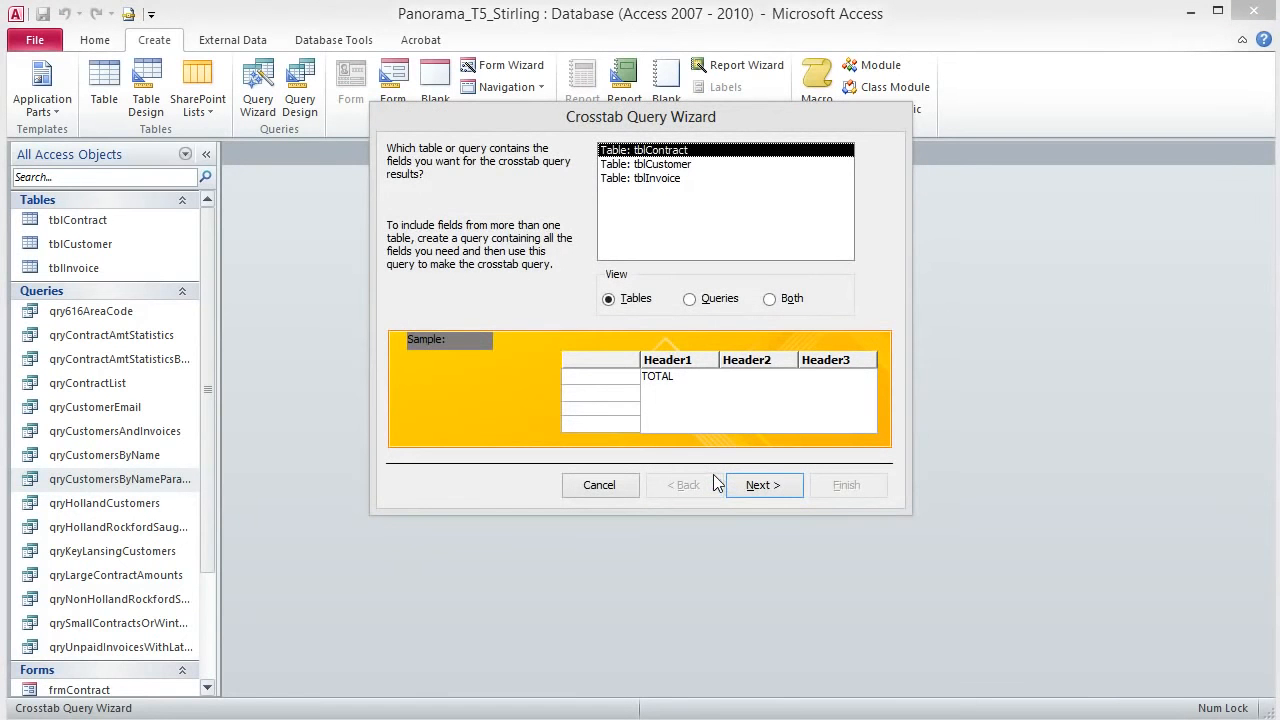
pyautogui.click(690, 300)
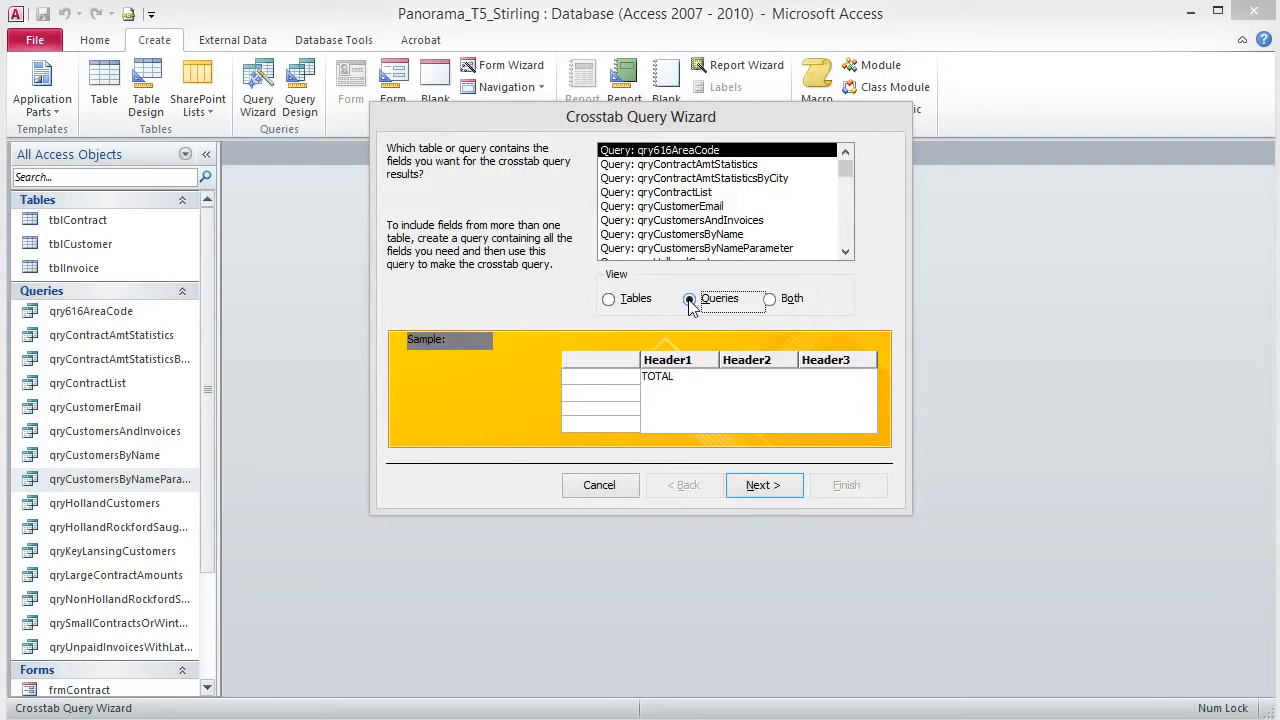
pyautogui.click(706, 221)
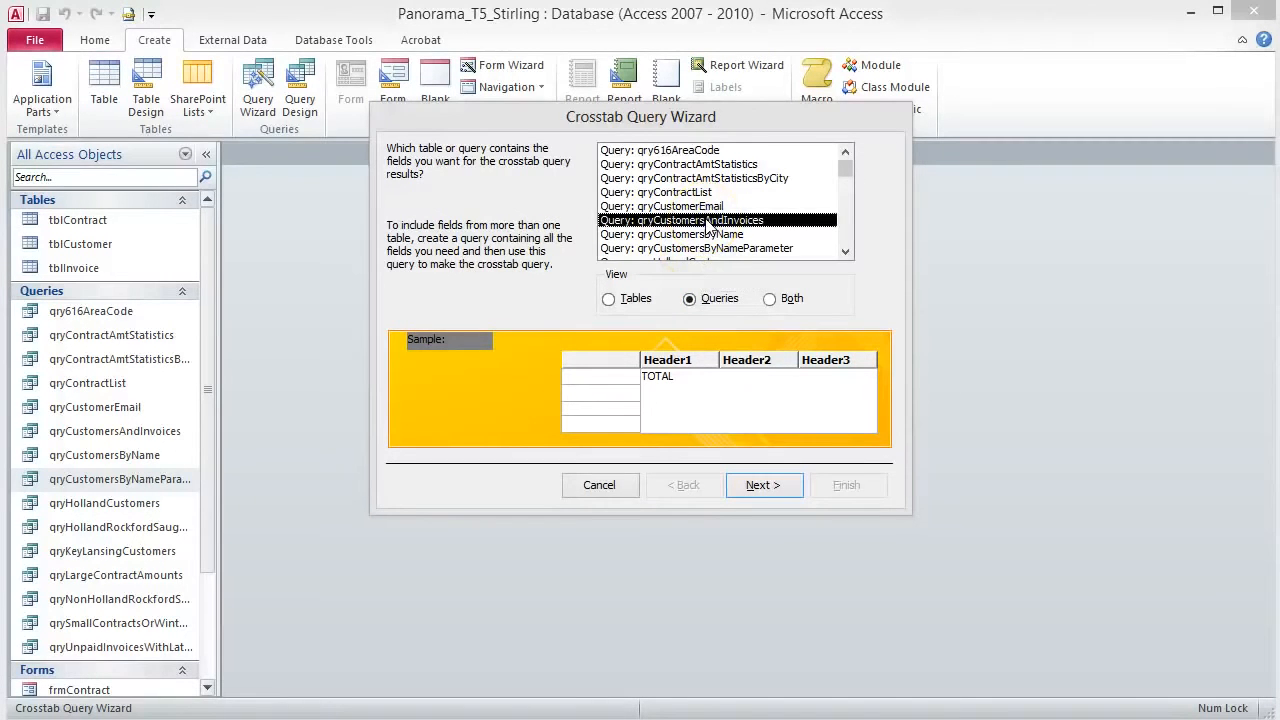
pyautogui.click(758, 484)
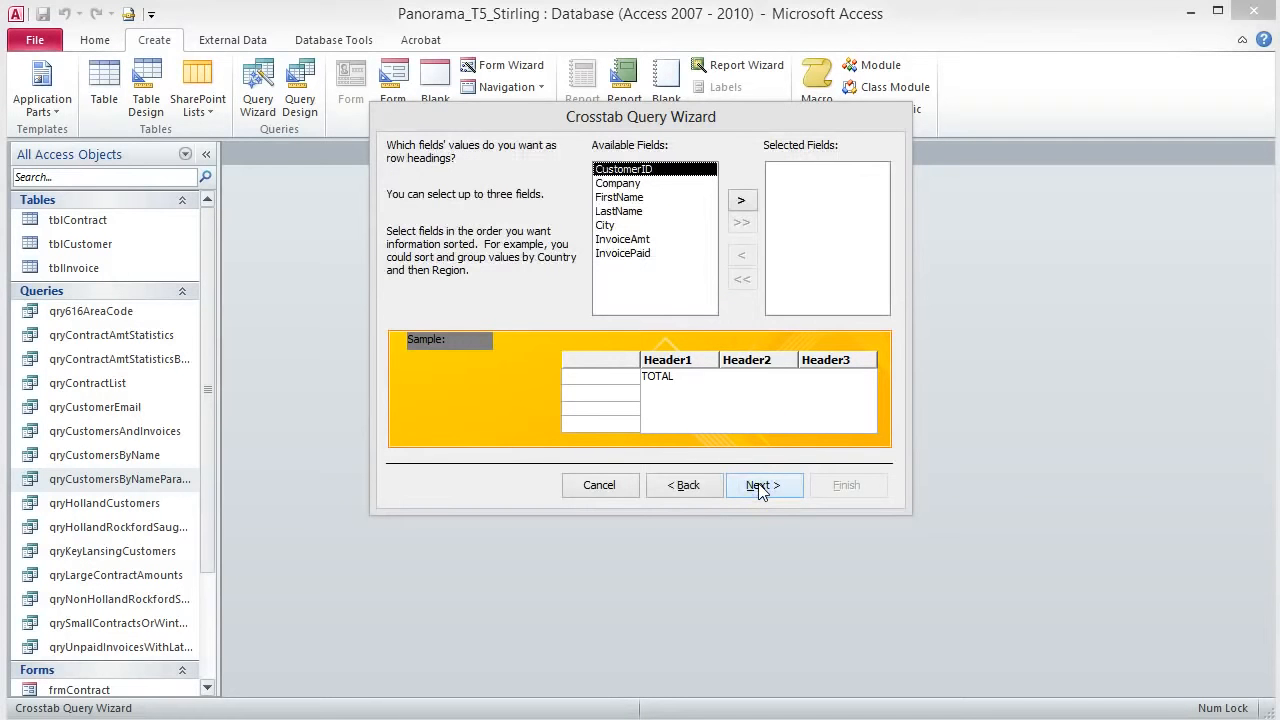
# Step: Use City as the crosstab's row heading and InvoicePaid as its column heading
pyautogui.click(612, 226)
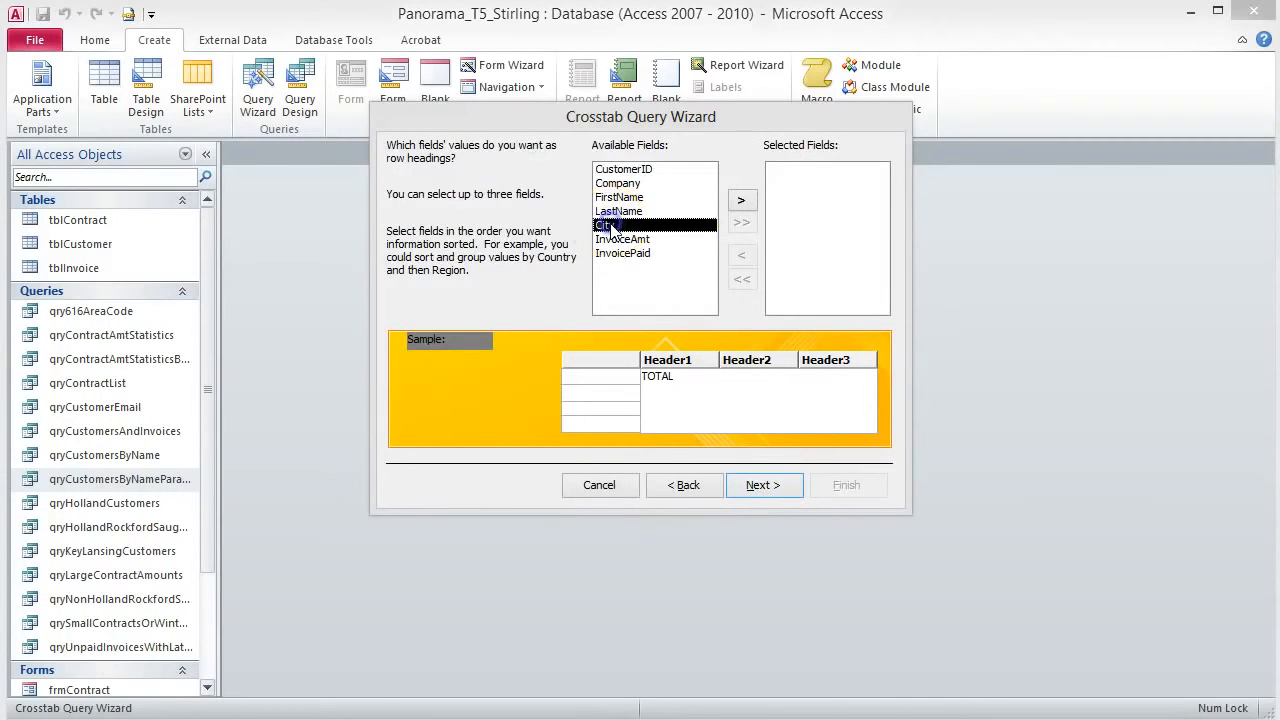
pyautogui.click(741, 202)
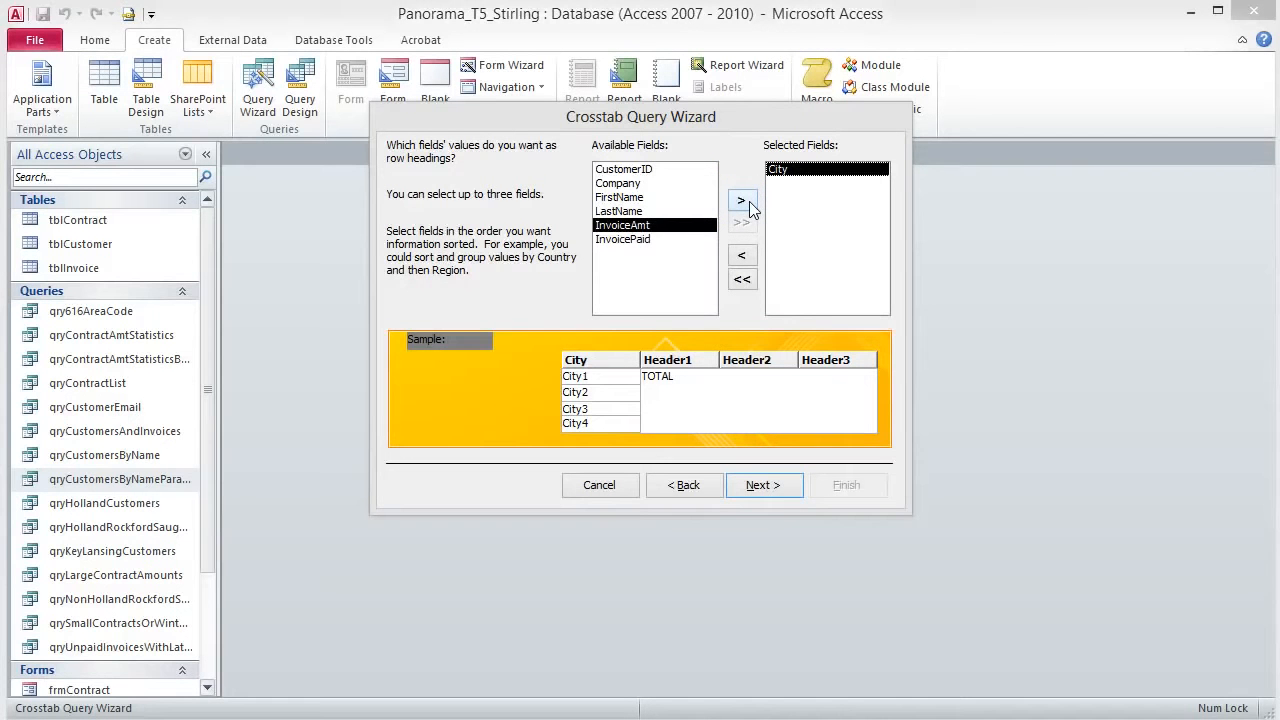
pyautogui.click(758, 490)
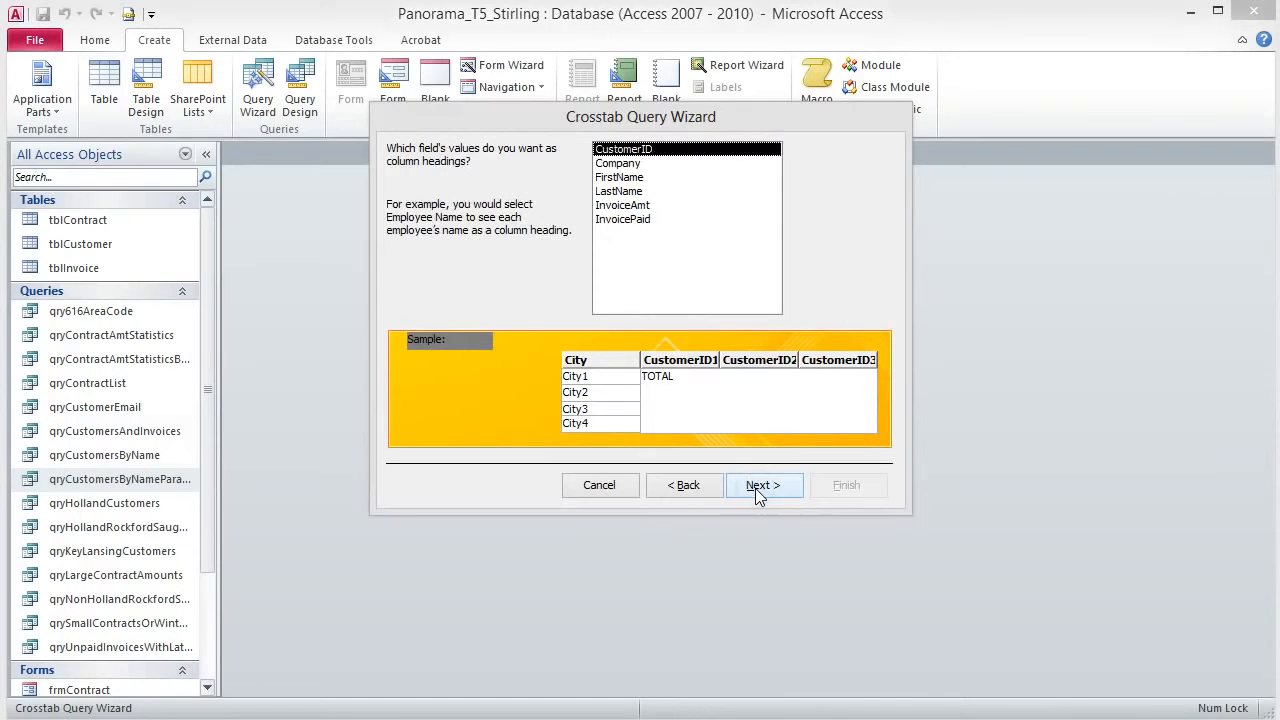
pyautogui.click(638, 220)
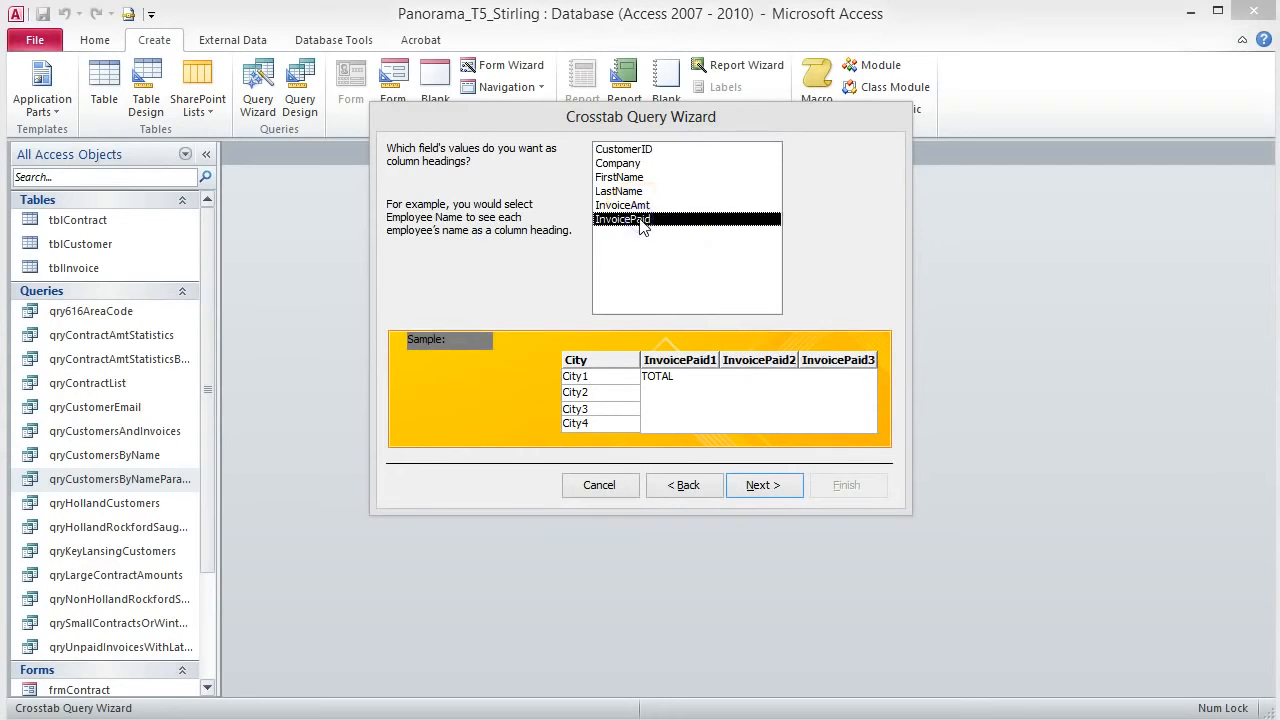
pyautogui.click(780, 488)
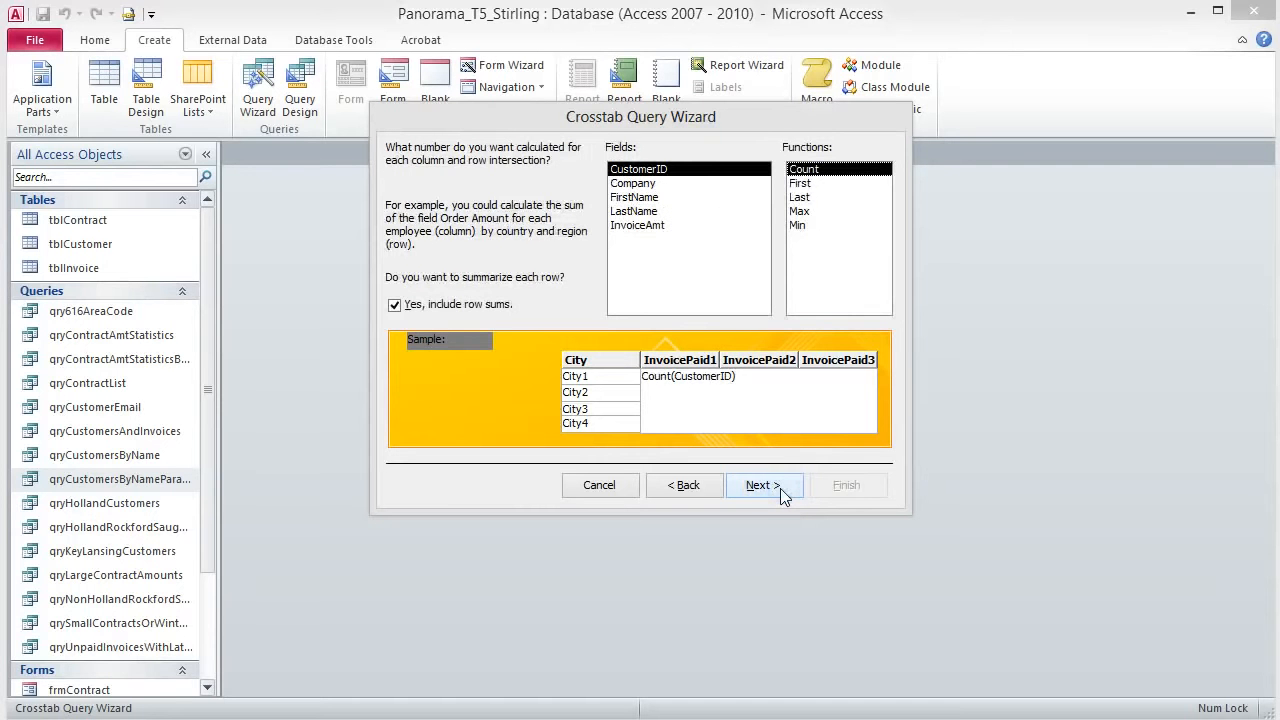
# Step: Calculate the Sum of InvoiceAmt at each row and column intersection, with row sums included
pyautogui.click(652, 230)
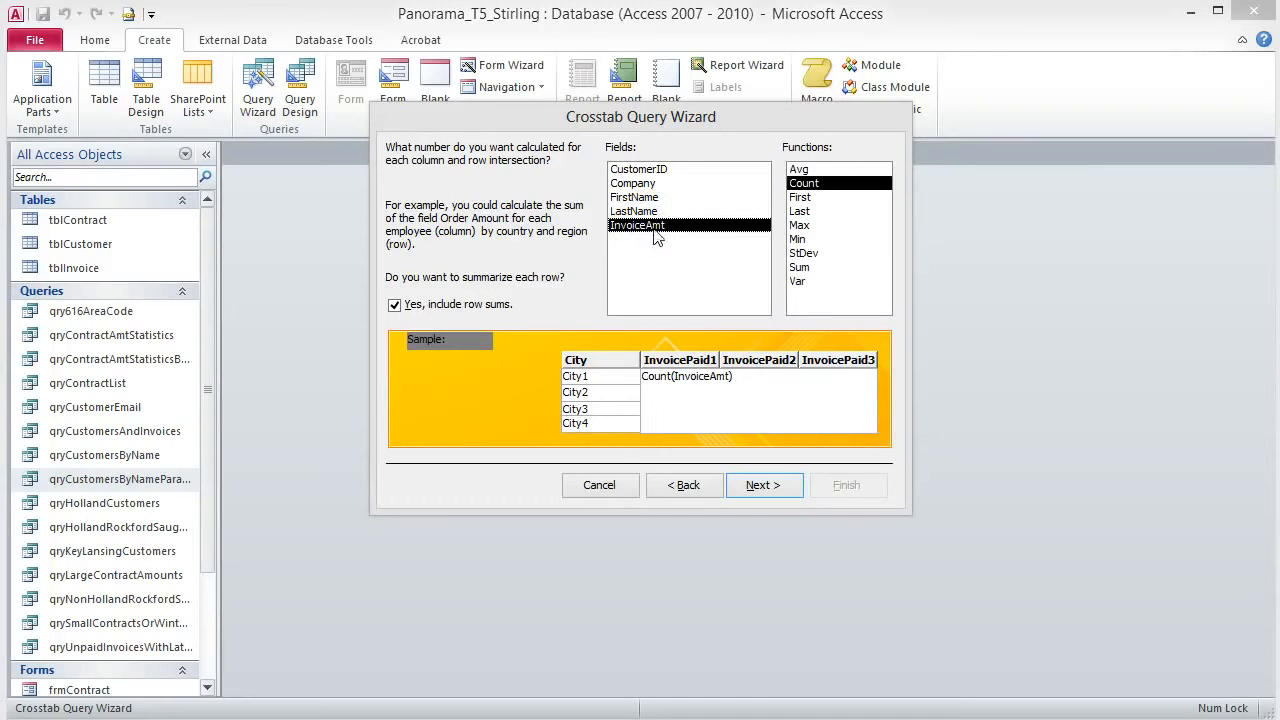
pyautogui.click(800, 268)
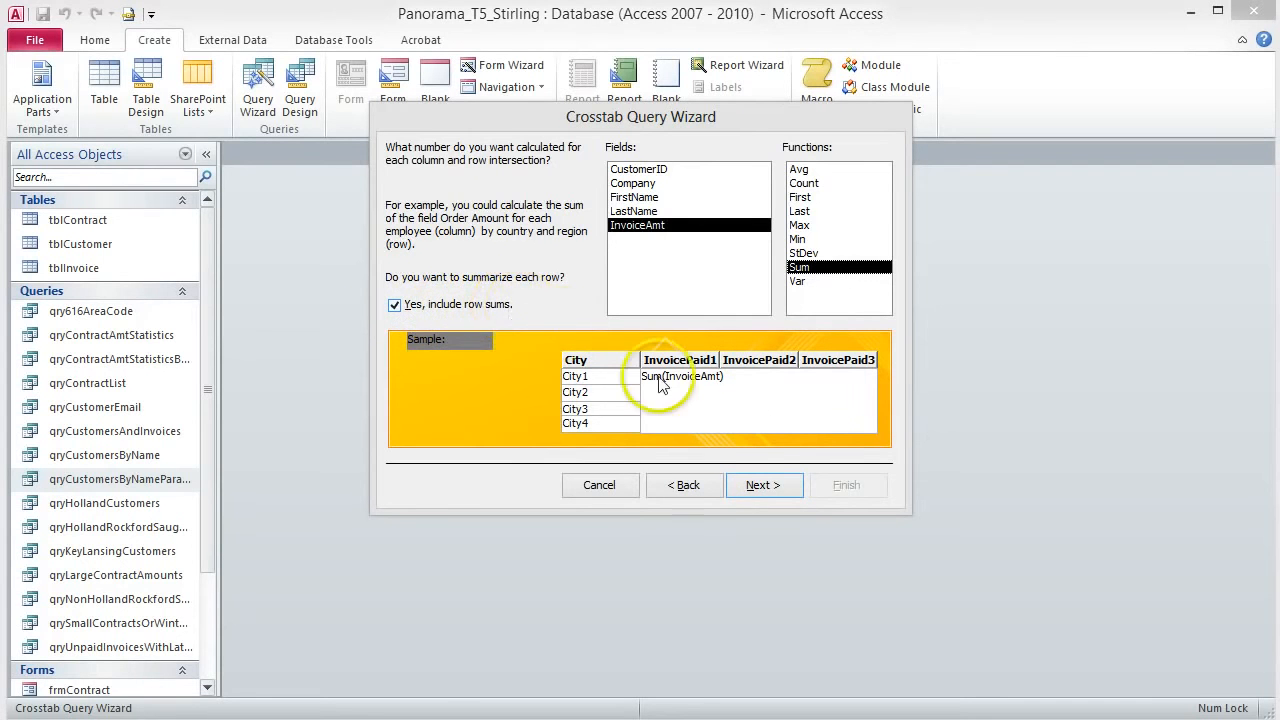
pyautogui.click(760, 486)
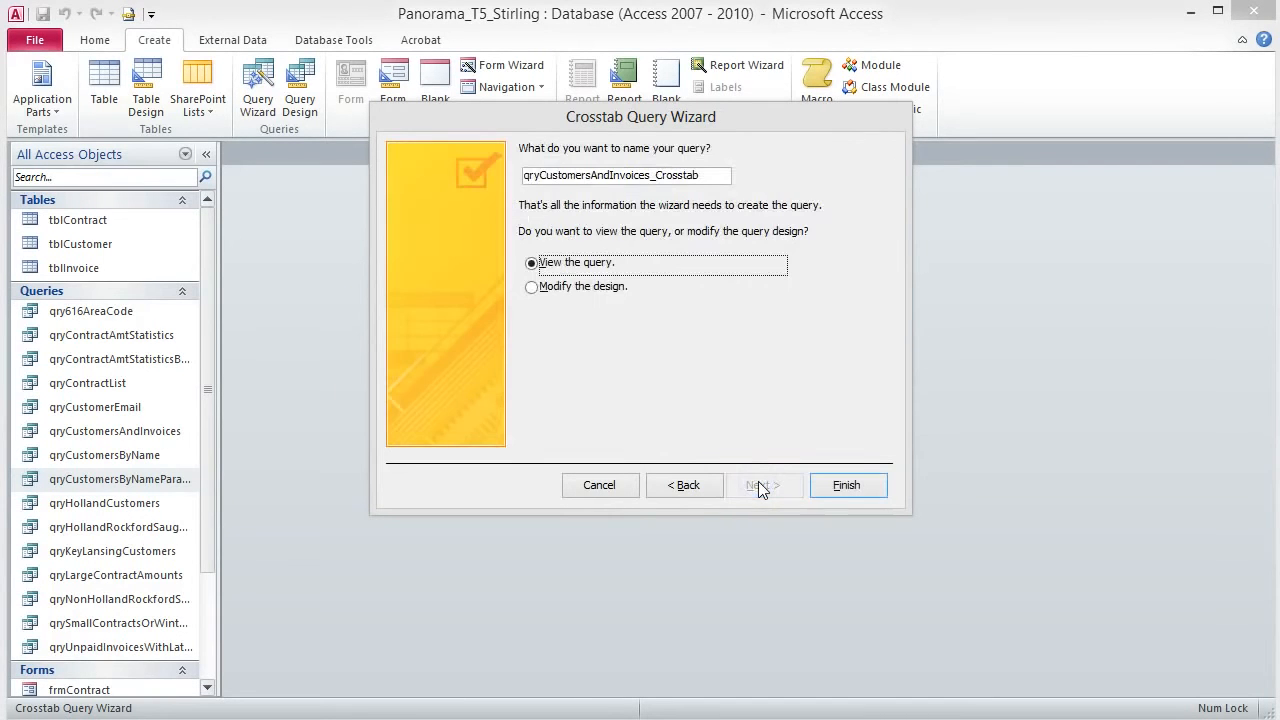
# Step: Name the crosstab query qryCustomersAndInvoicesCrosstab and finish the wizard to view its results
pyautogui.click(657, 175)
pyautogui.press('BackSpace')
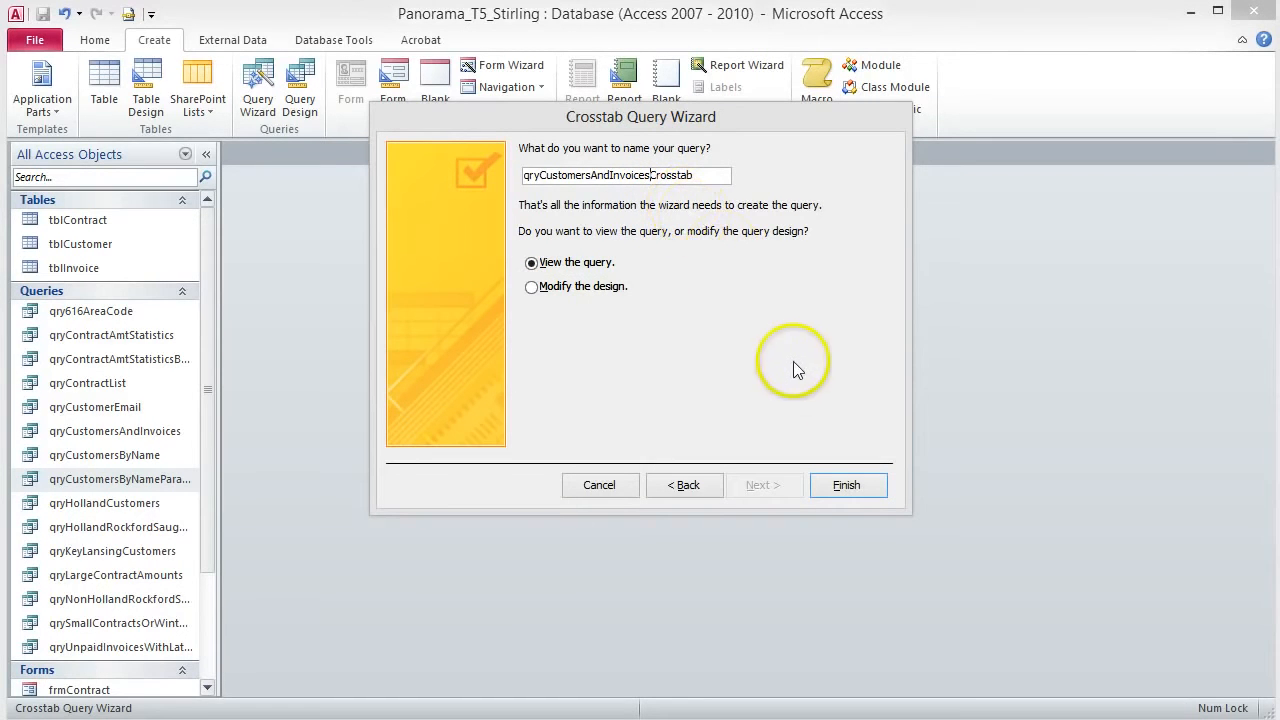
pyautogui.click(860, 485)
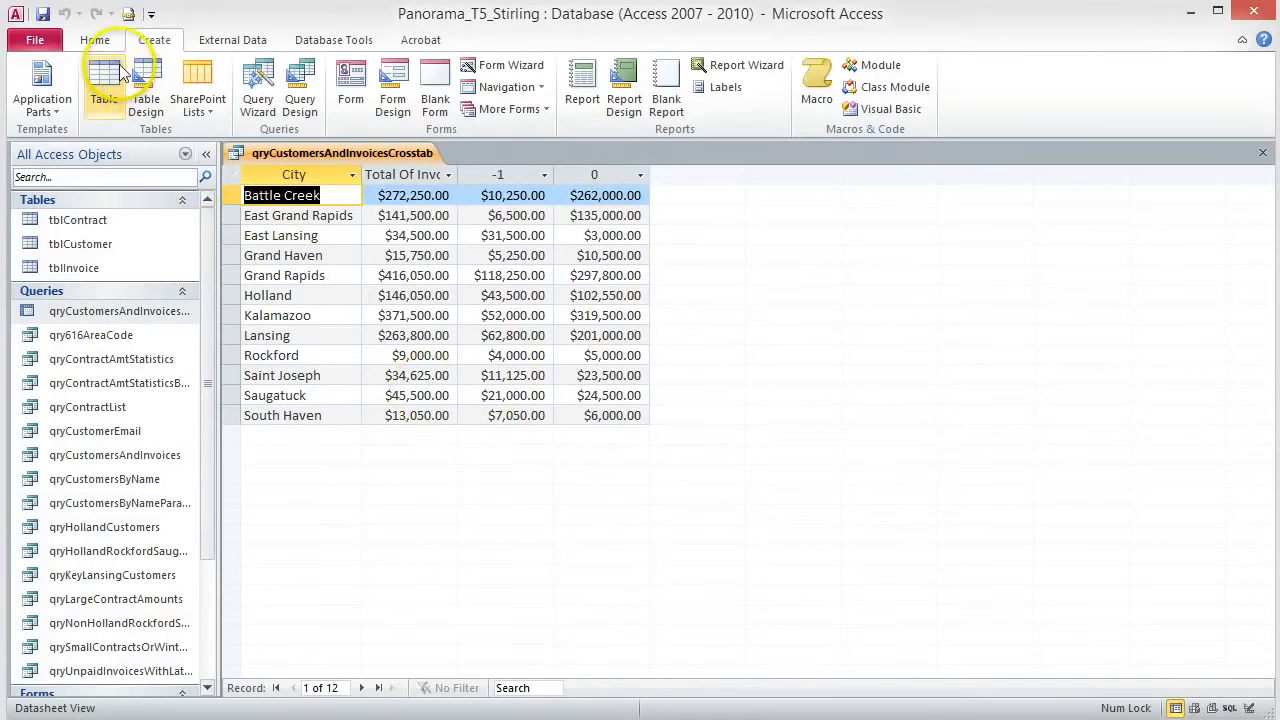
# Step: In the crosstab query's design, replace the InvoicePaid column heading field with the expression IIf(InvoicePaid,"Paid","Unpaid")
pyautogui.click(95, 40)
pyautogui.click(32, 82)
pyautogui.click(472, 380)
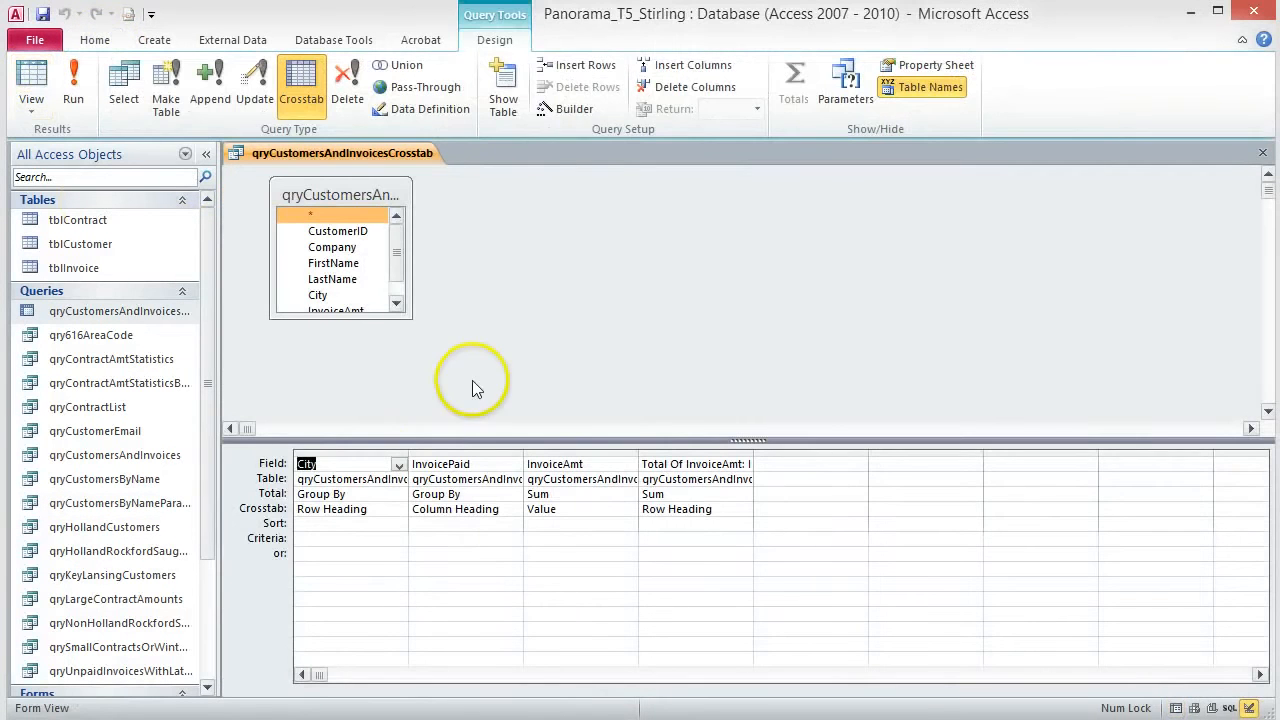
pyautogui.rightClick(492, 464)
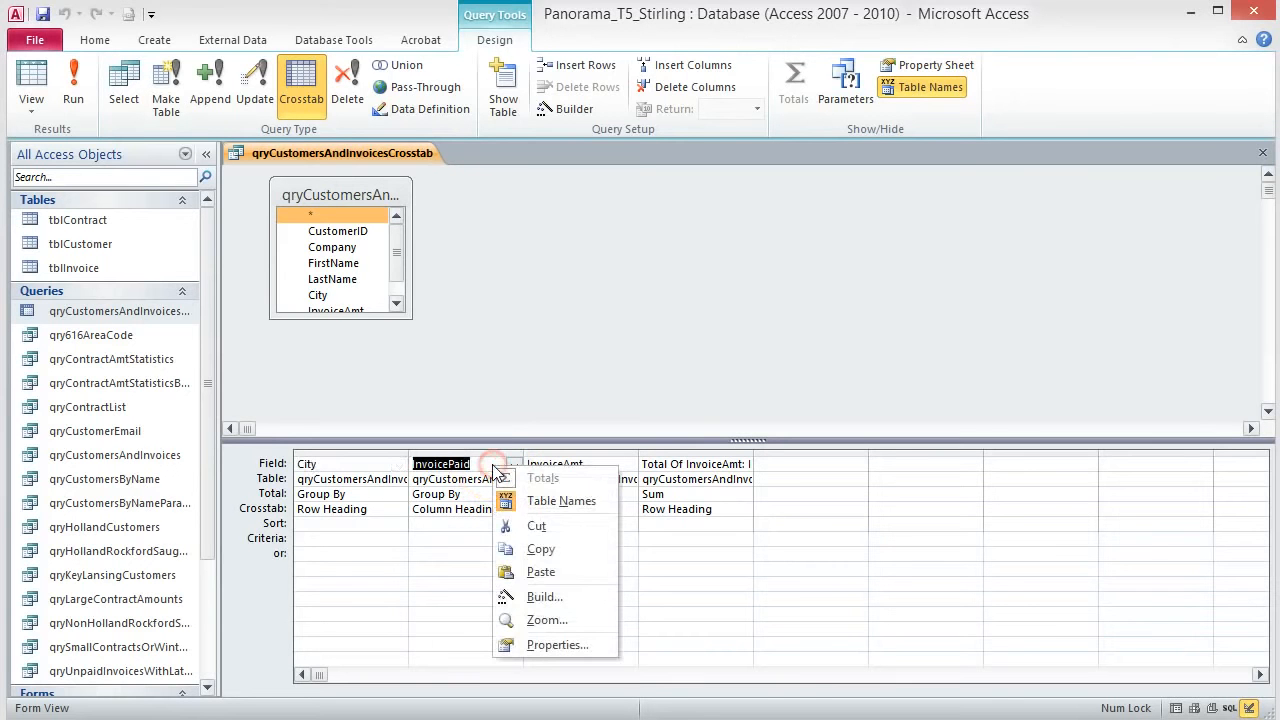
pyautogui.click(545, 619)
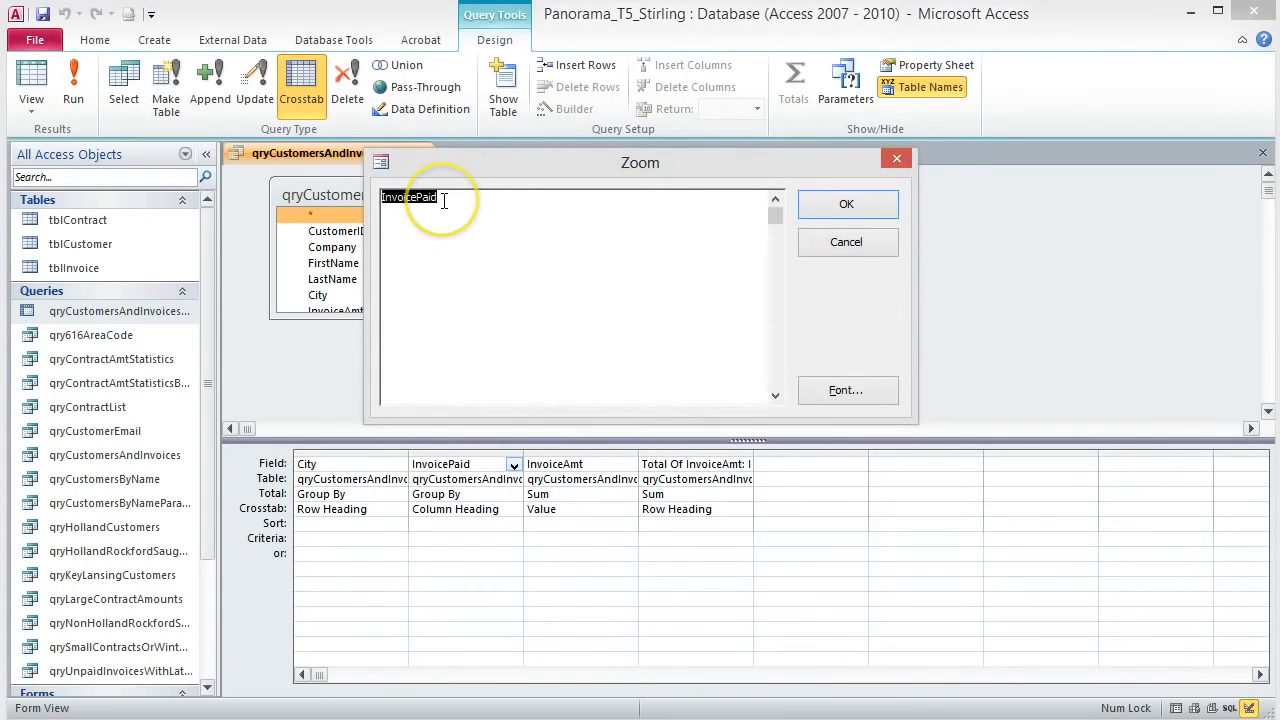
pyautogui.press('Delete')
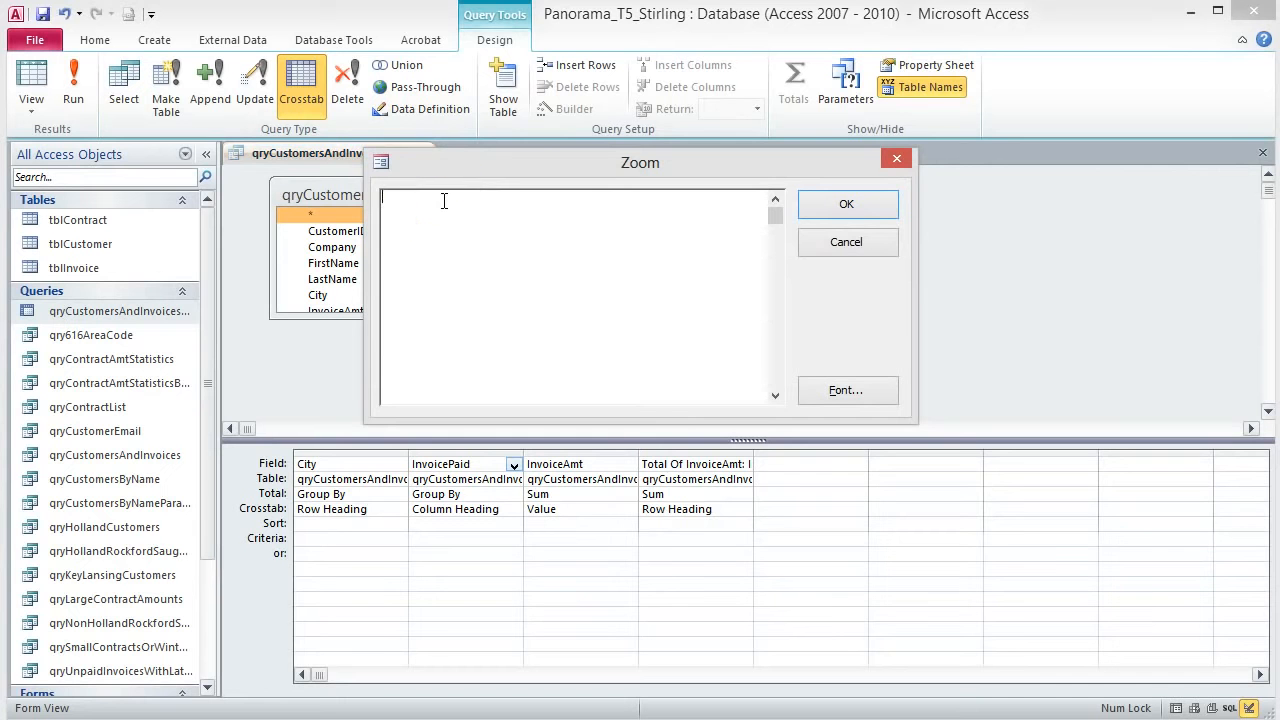
pyautogui.write('IIf (InvoicePaid,"Paid","Unpaid")')
pyautogui.click(841, 202)
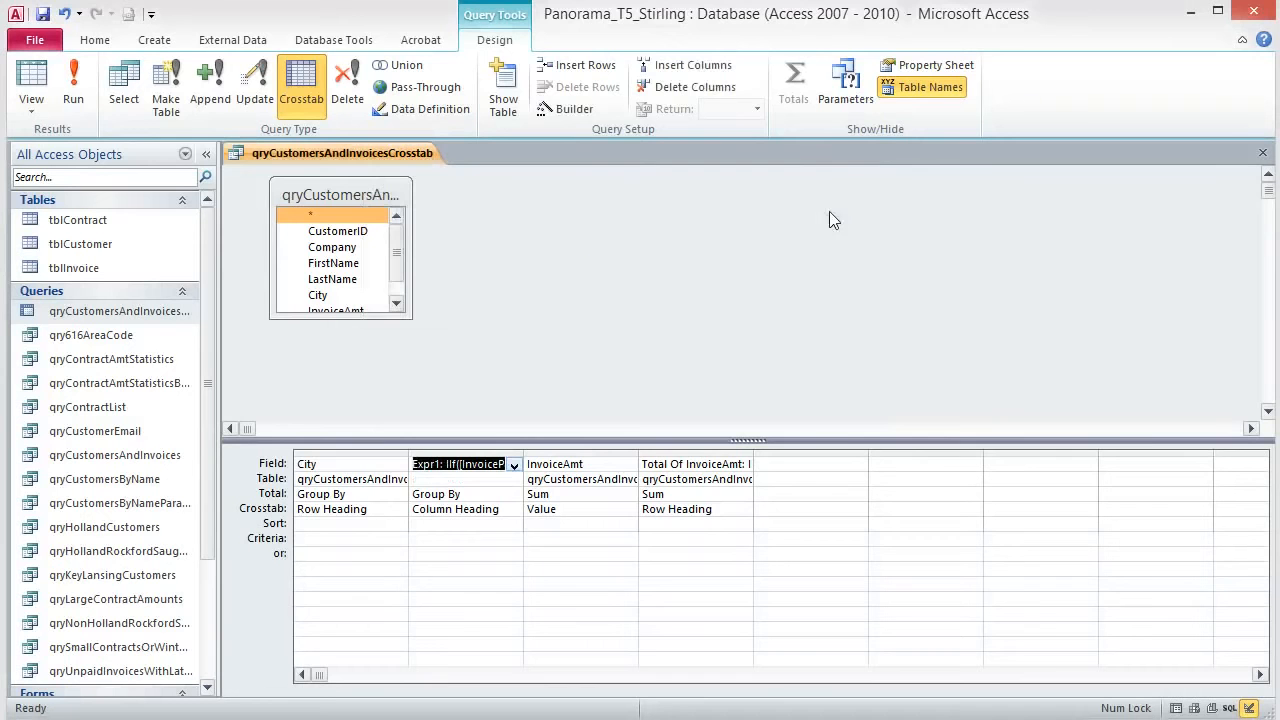
# Step: Run the modified crosstab query, then close it and save the design changes
pyautogui.click(71, 85)
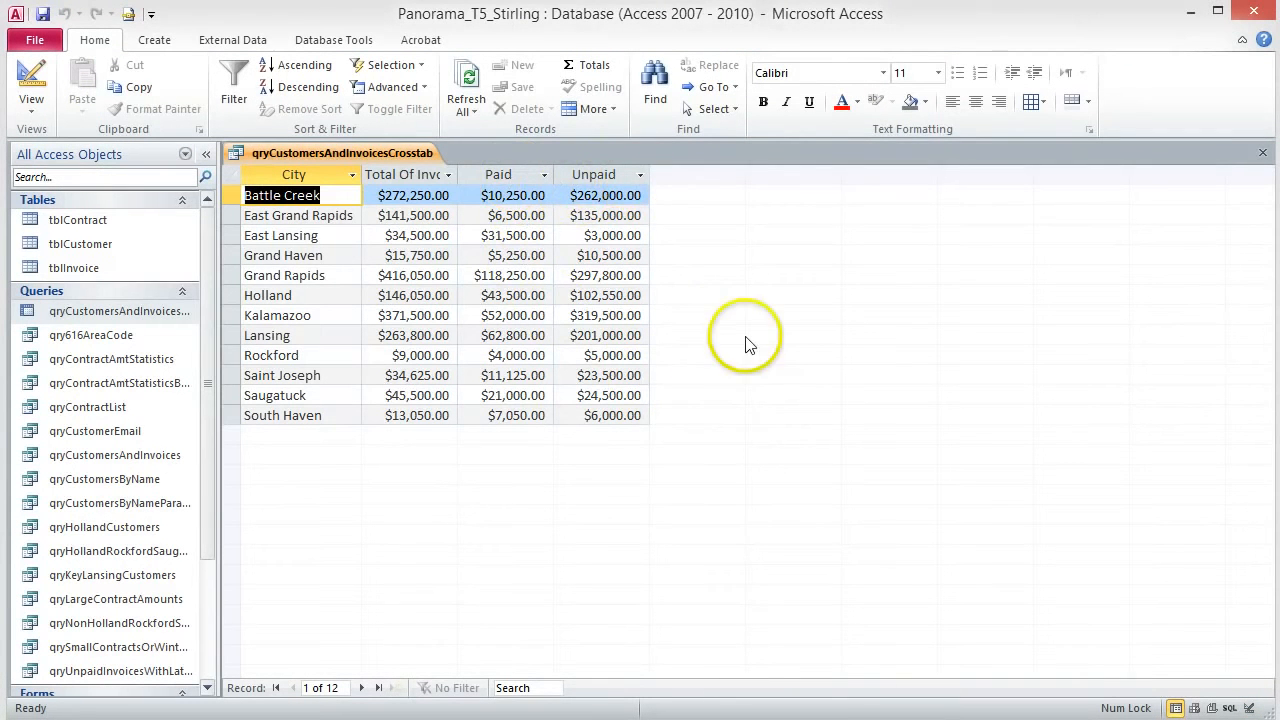
pyautogui.click(1263, 155)
pyautogui.click(427, 382)
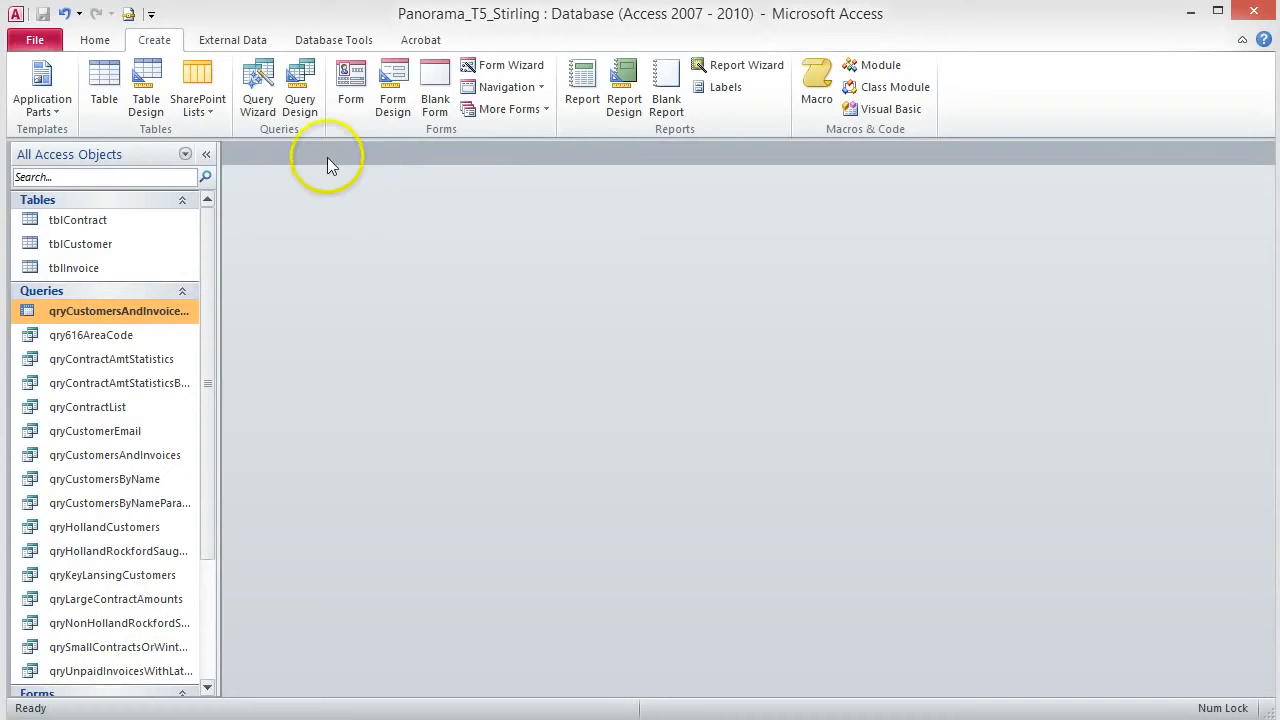
# Step: Start a new query with the Find Duplicates Query Wizard, using the tblContract table as its source
pyautogui.click(258, 82)
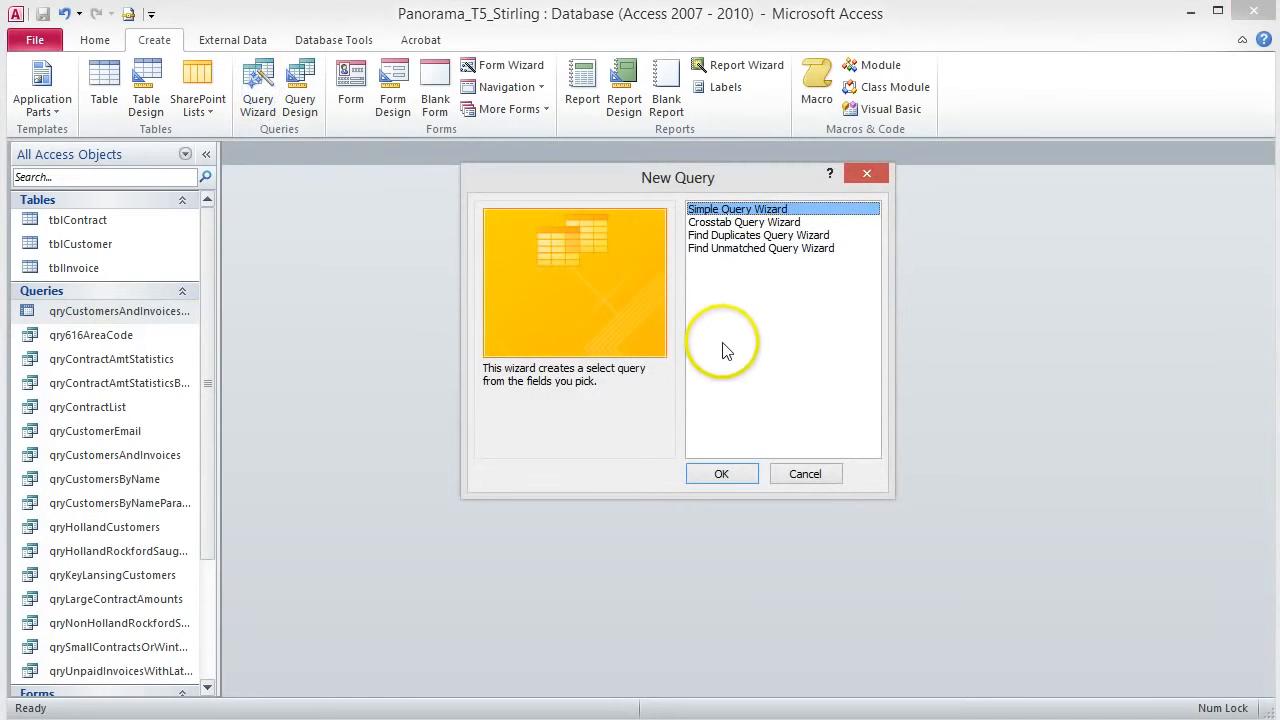
pyautogui.click(822, 235)
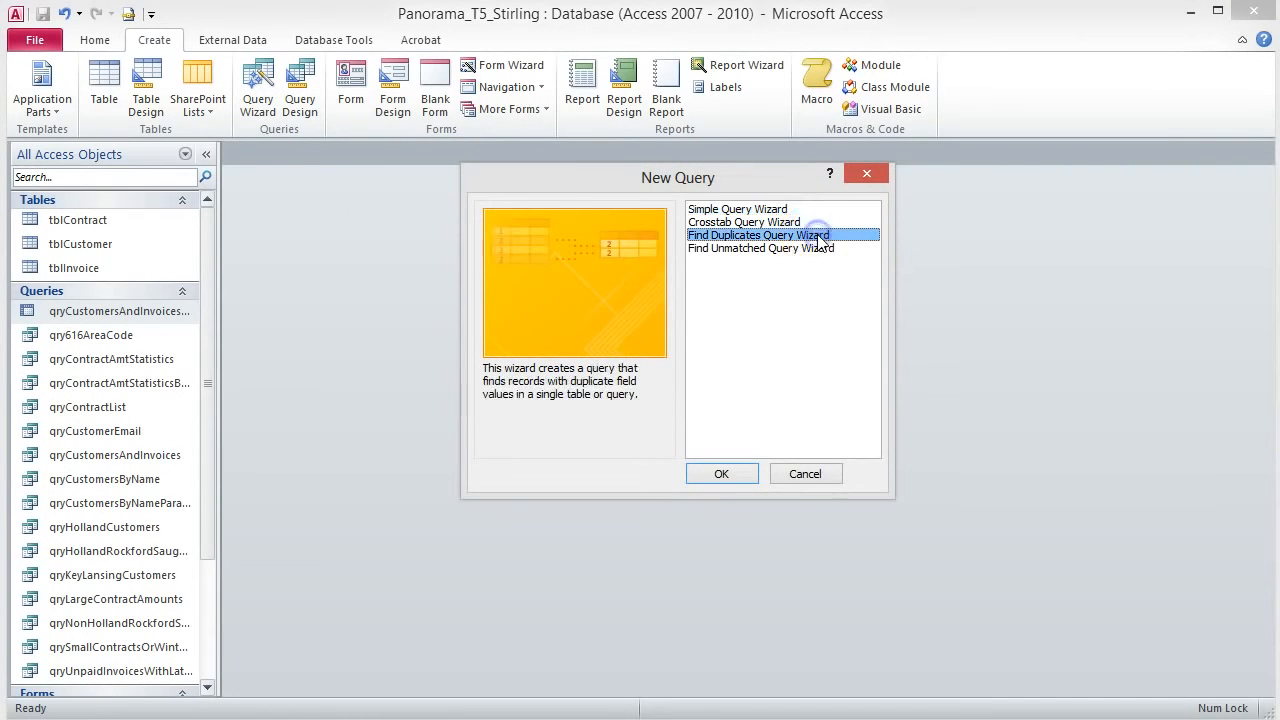
pyautogui.click(722, 474)
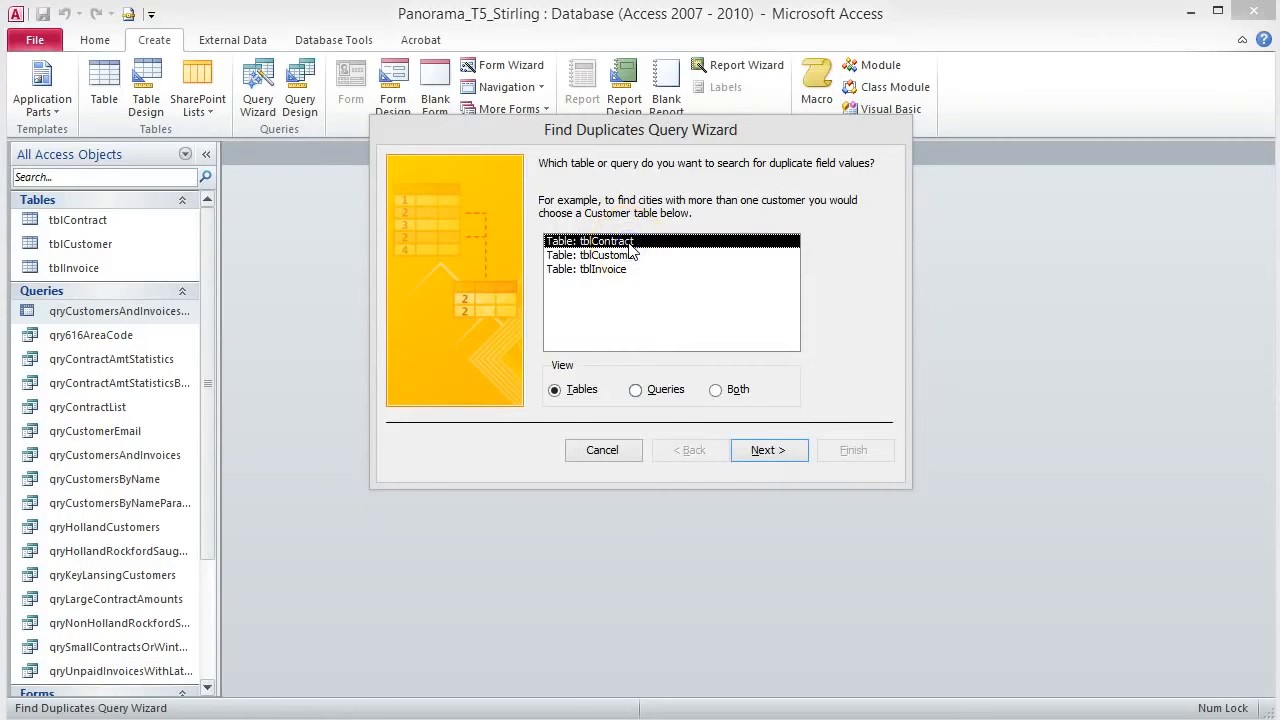
pyautogui.click(770, 451)
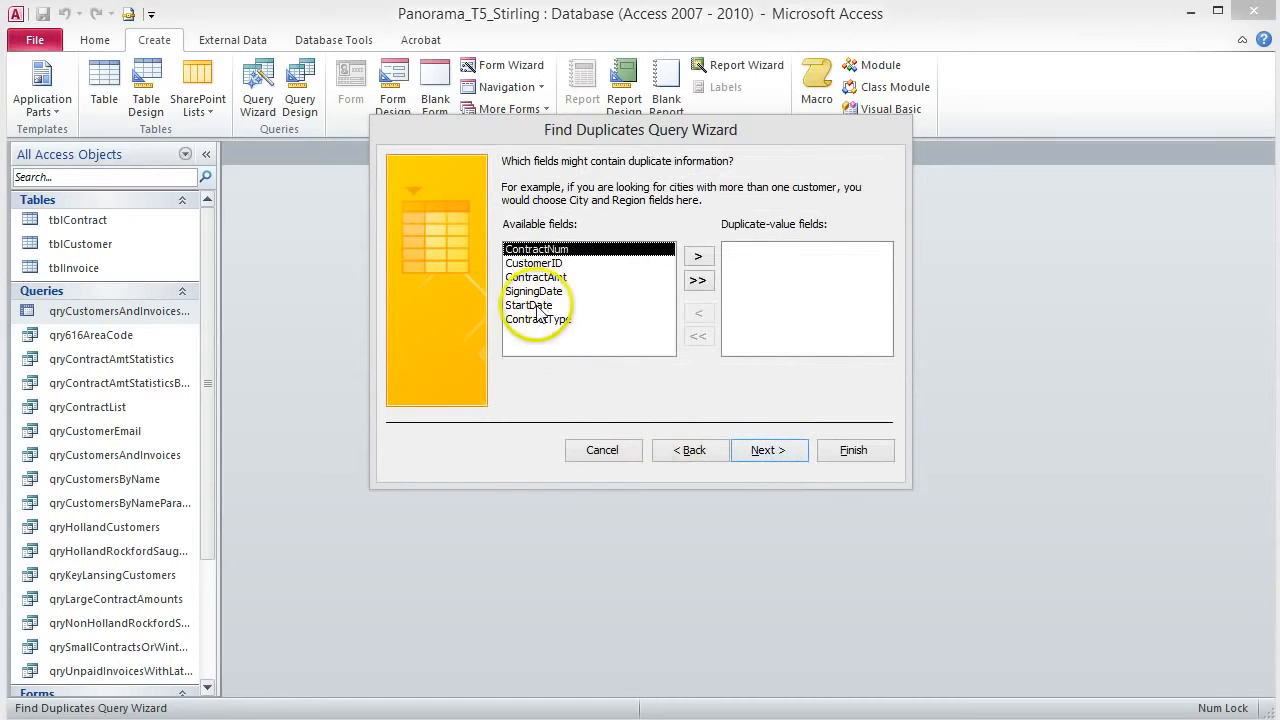
# Step: Set StartDate as the duplicate-value field and include all remaining contract fields as additional query fields
pyautogui.click(594, 305)
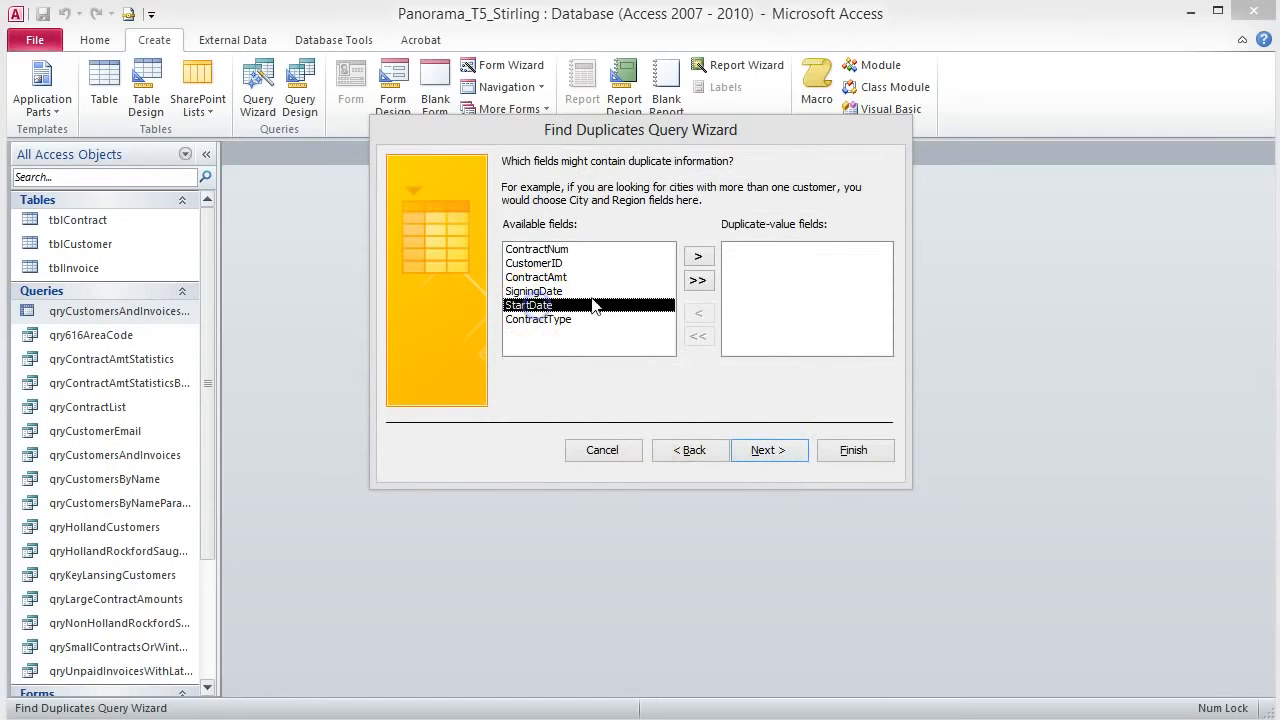
pyautogui.click(699, 257)
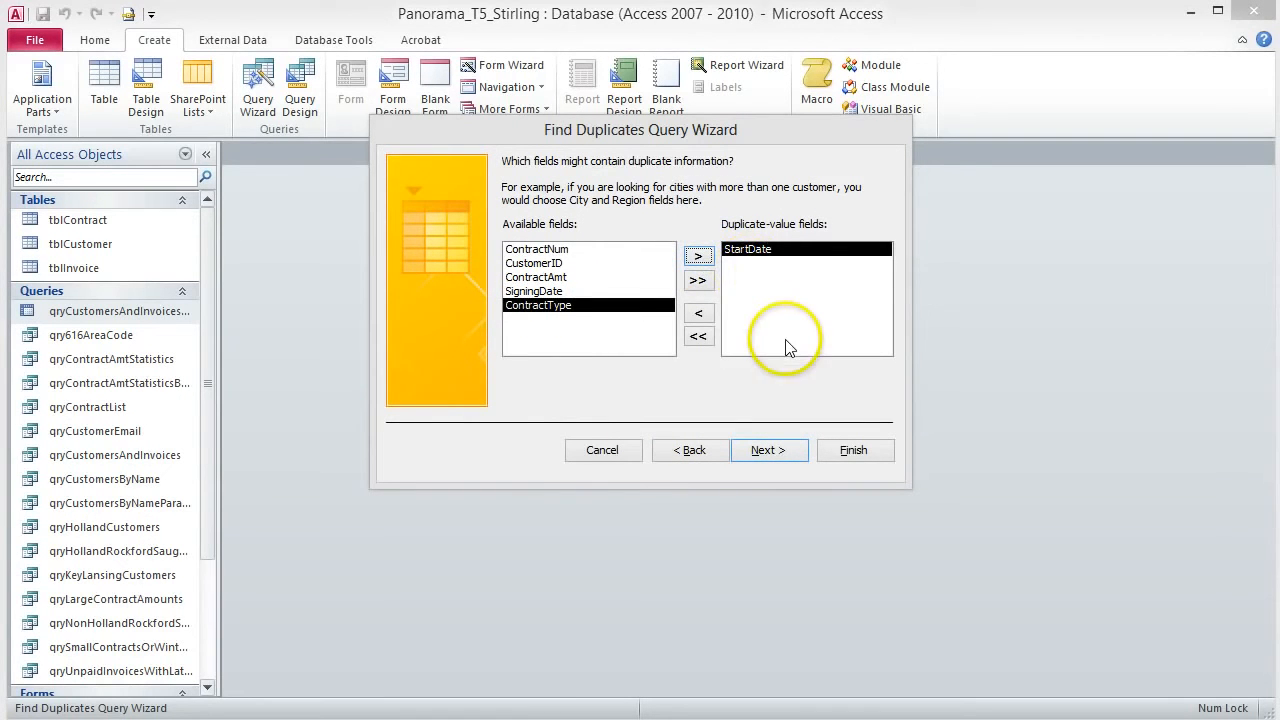
pyautogui.click(787, 452)
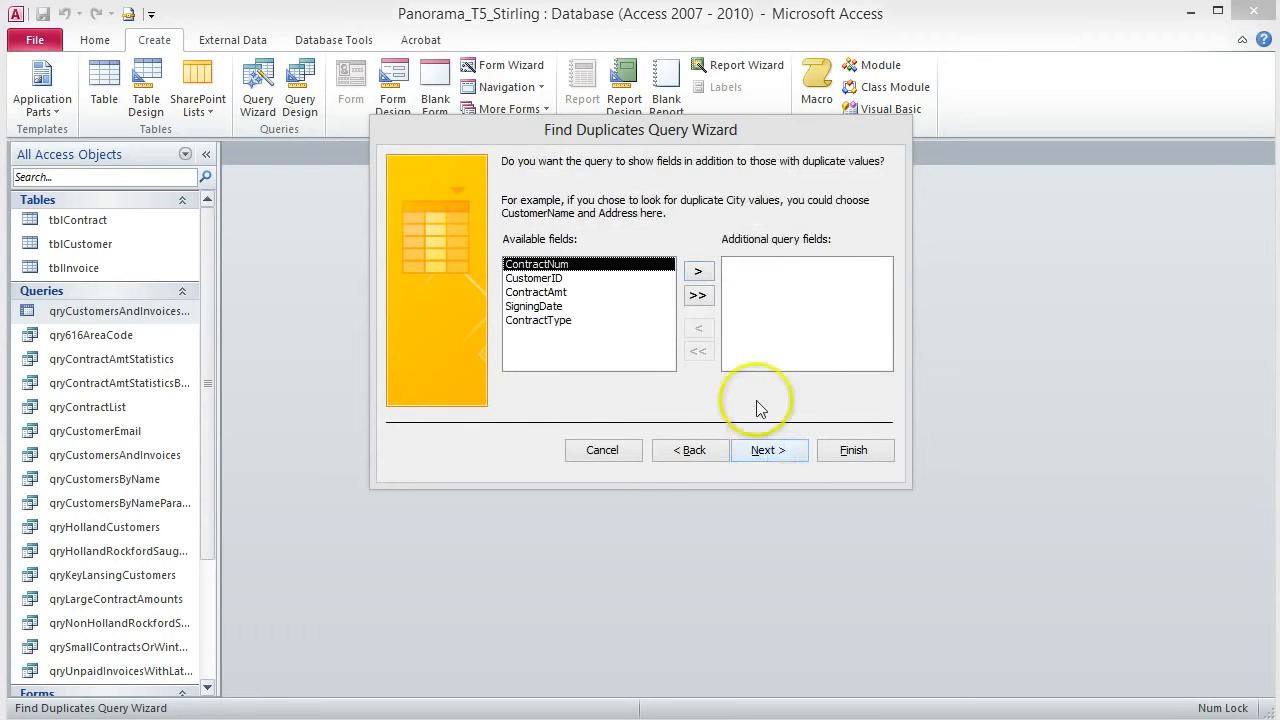
pyautogui.click(697, 296)
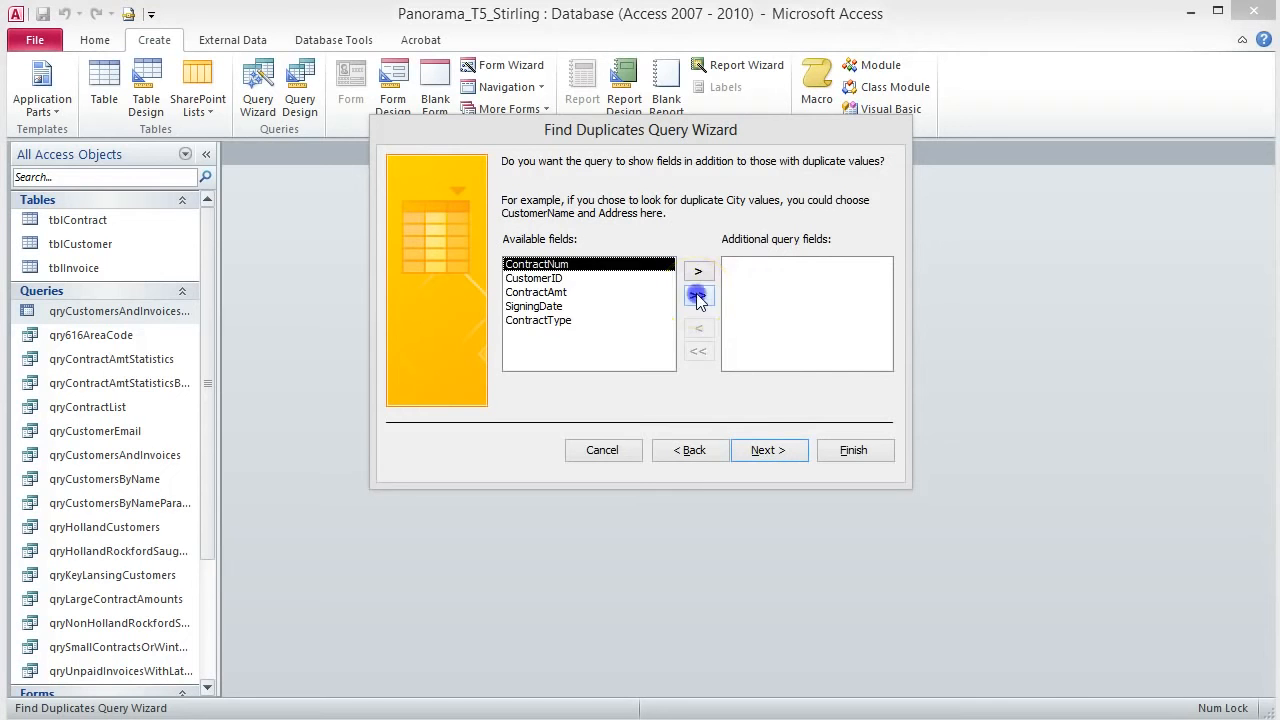
pyautogui.click(796, 455)
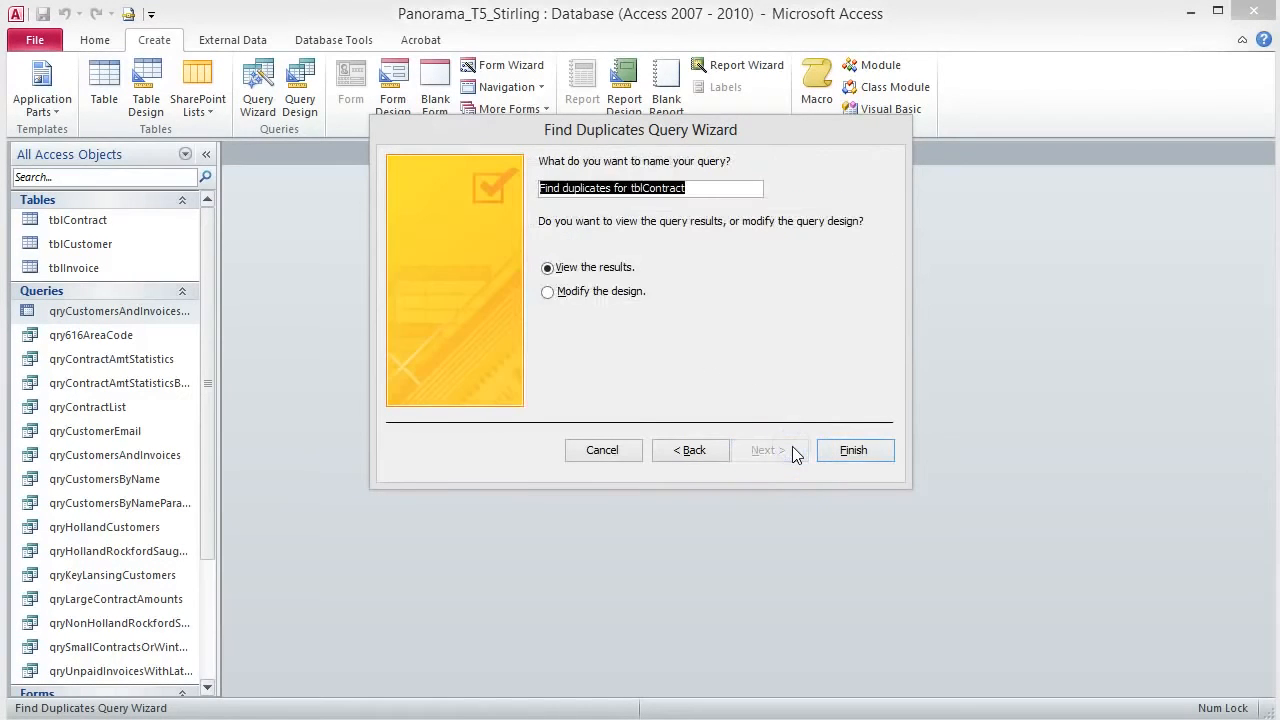
# Step: Name the find duplicates query qryDuplicateContractStartDate and finish the wizard to view its results
pyautogui.click(705, 192)
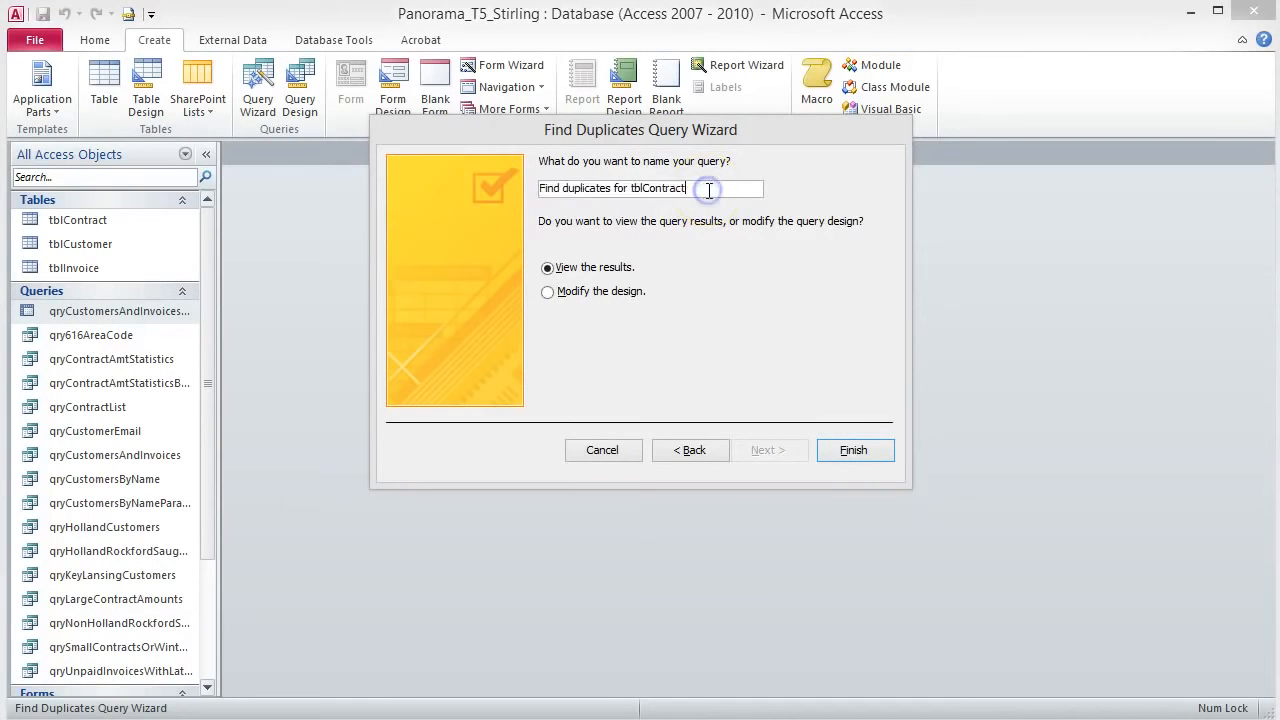
pyautogui.moveTo(711, 192); pyautogui.dragTo(480, 185)
pyautogui.write('qryDuplicateContractStartDate')
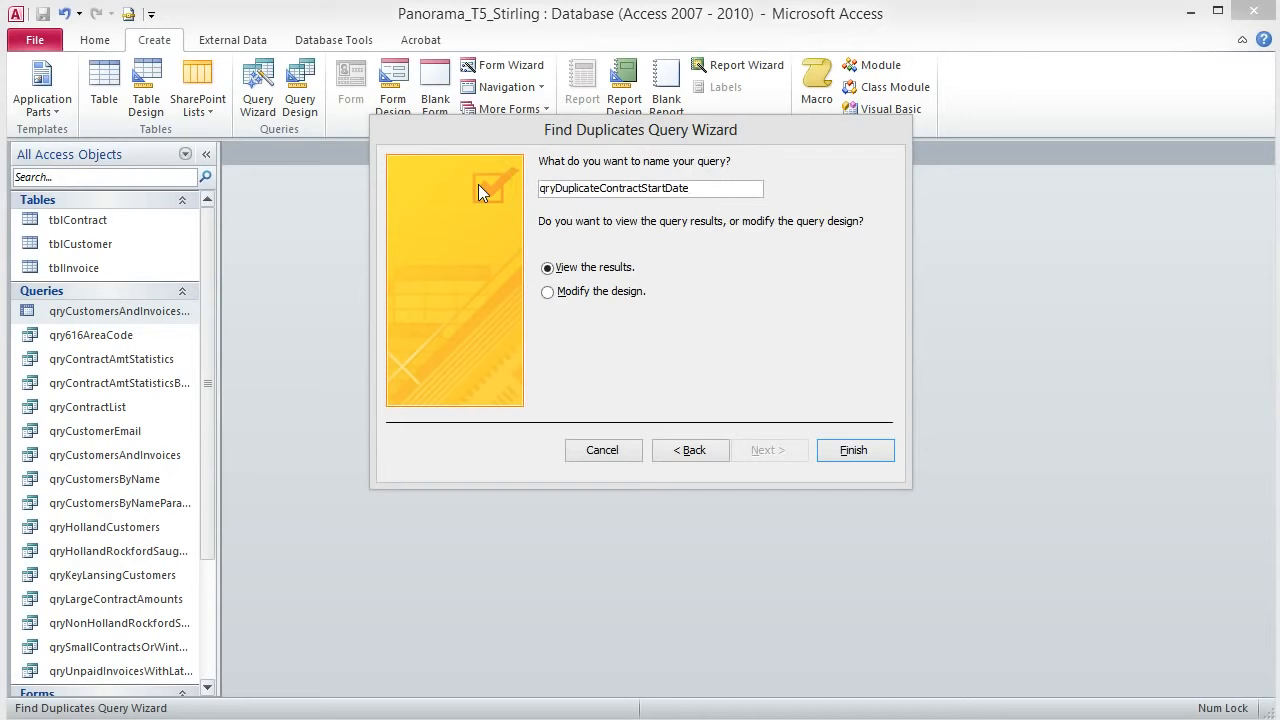
pyautogui.click(853, 451)
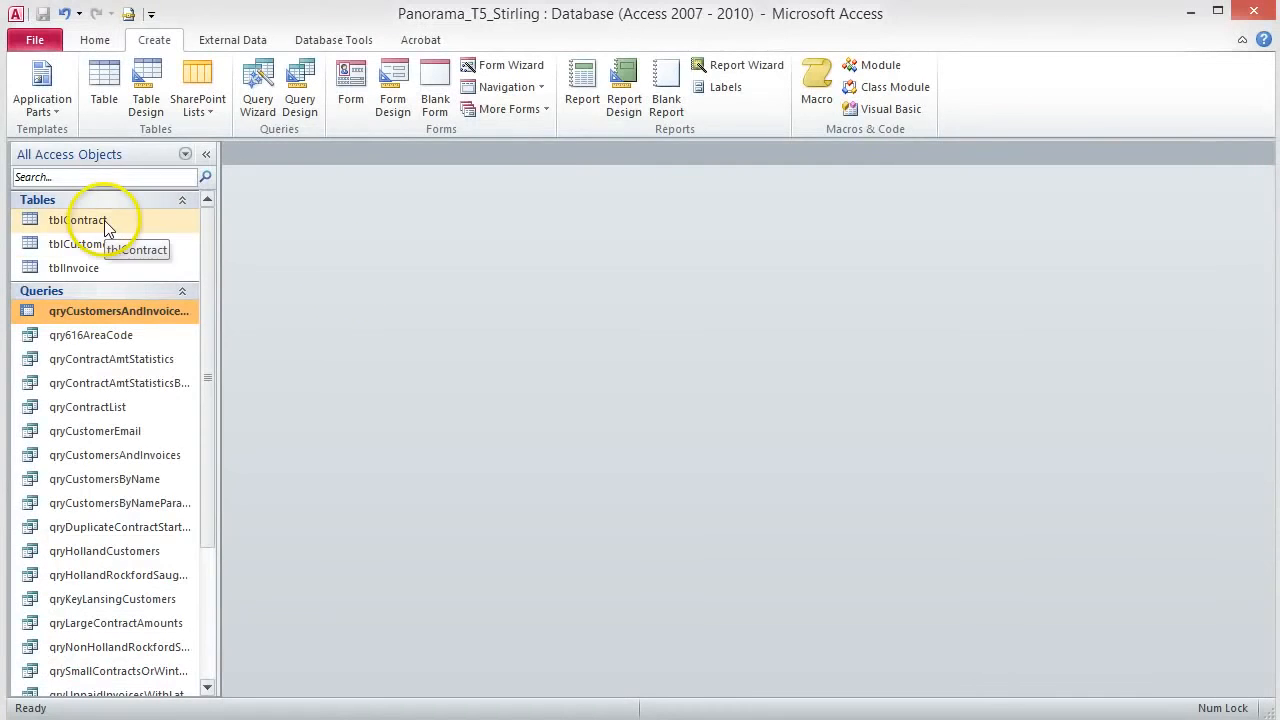
# Step: Try to apply the Lookup Wizard to the CustomerID field in tblContract's design, and close the table without saving
pyautogui.rightClick(105, 222)
pyautogui.click(172, 255)
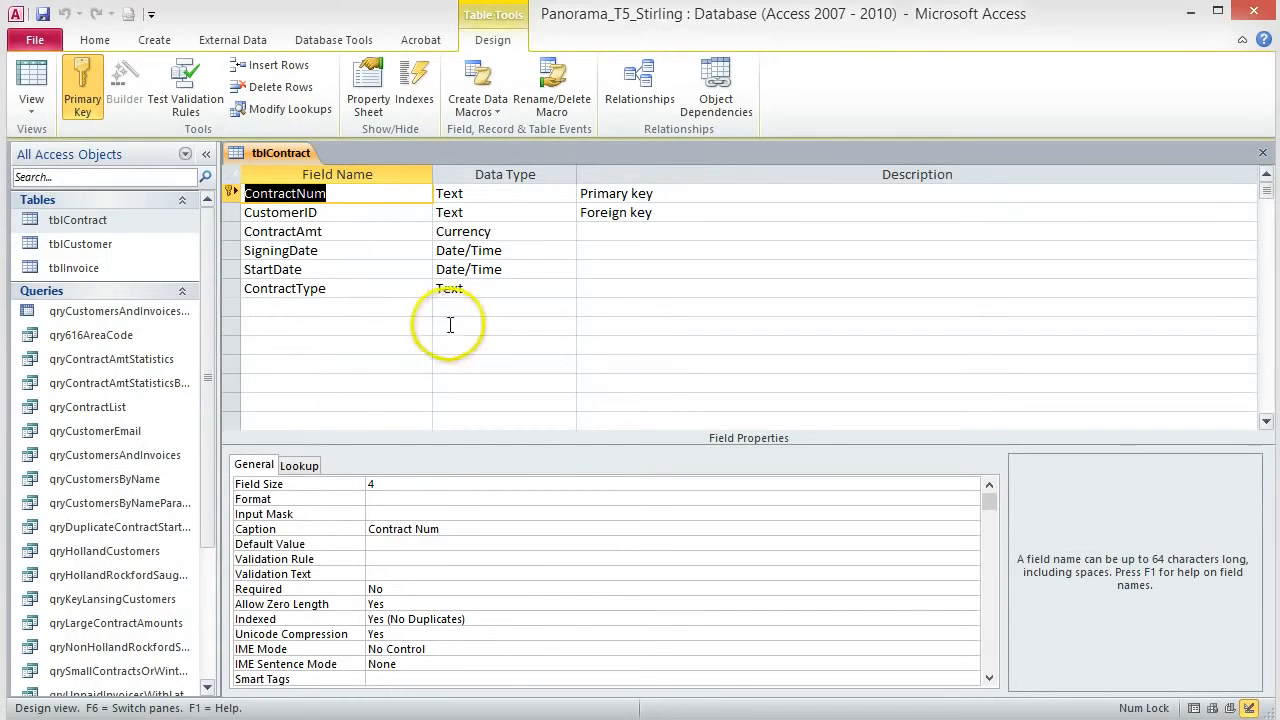
pyautogui.click(566, 212)
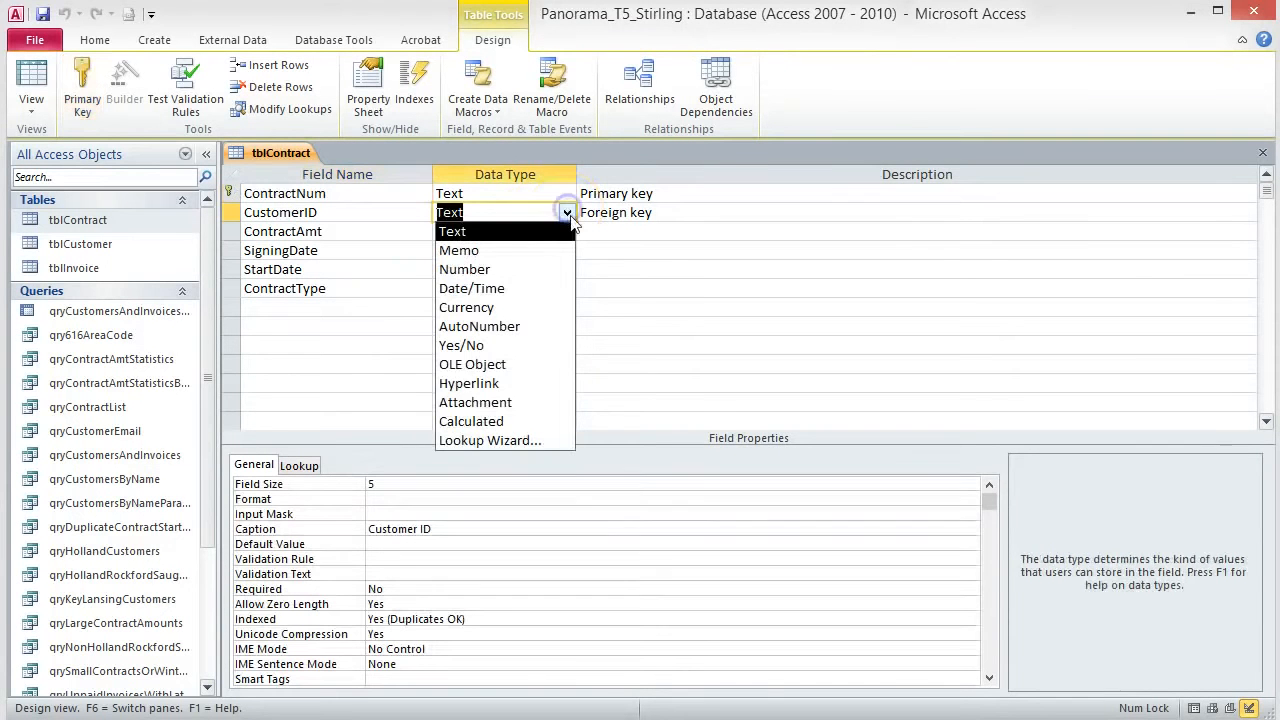
pyautogui.click(528, 440)
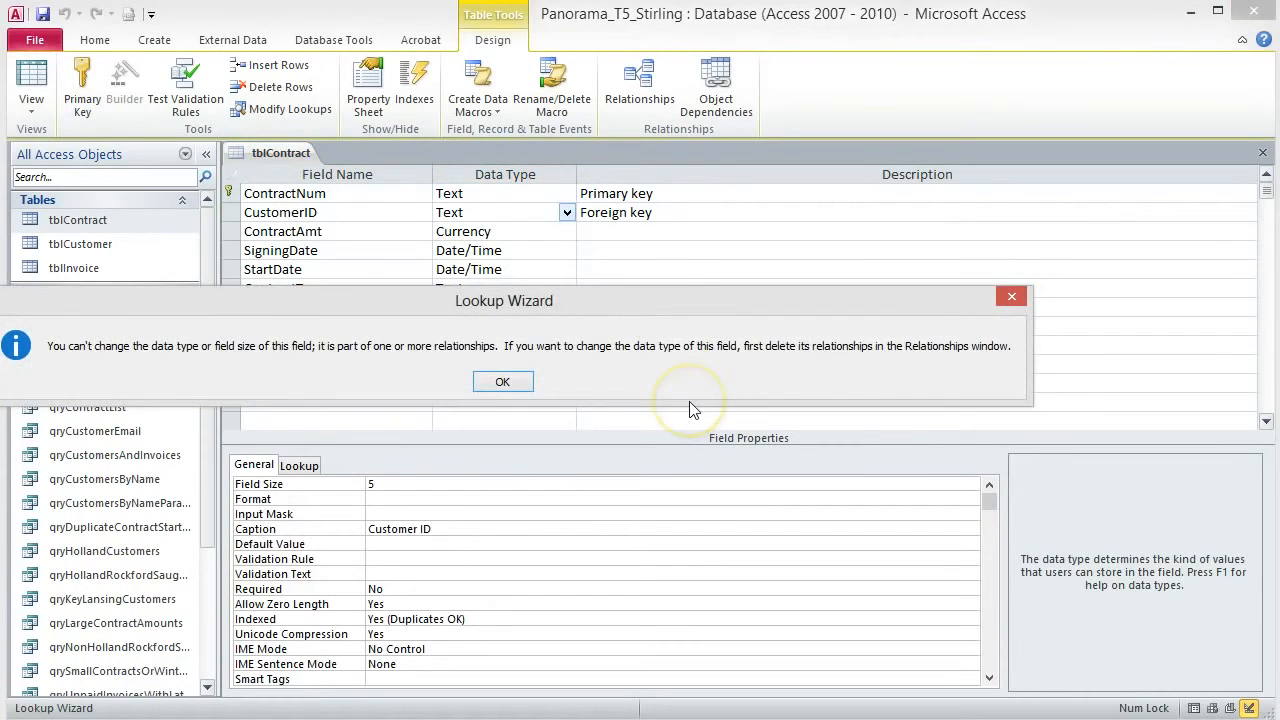
pyautogui.click(497, 385)
pyautogui.moveTo(271, 297); pyautogui.dragTo(368, 293)
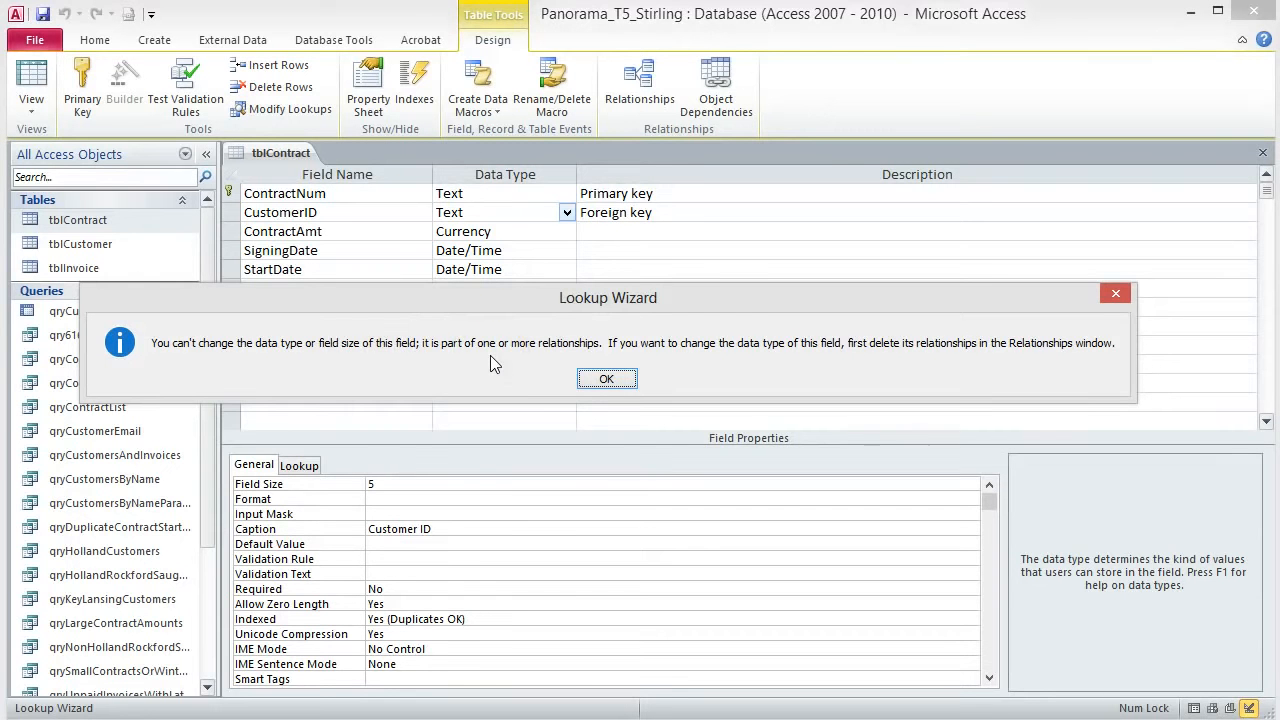
pyautogui.click(607, 380)
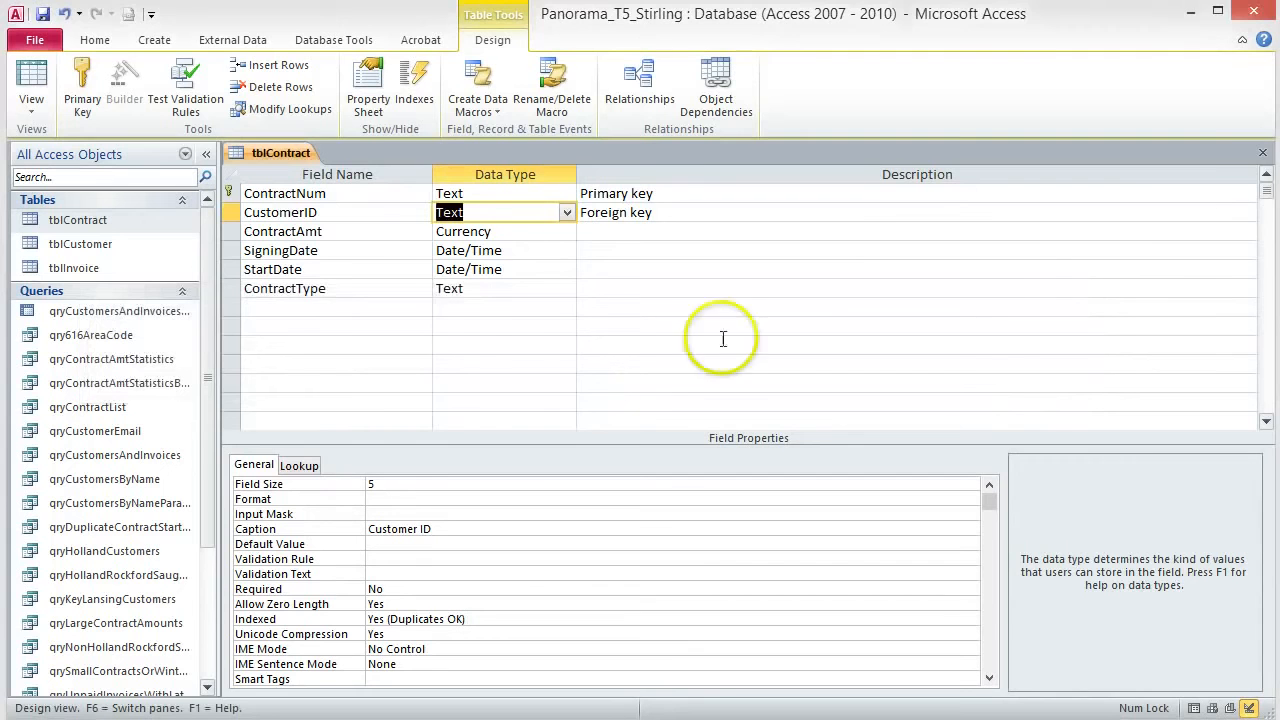
pyautogui.click(1262, 152)
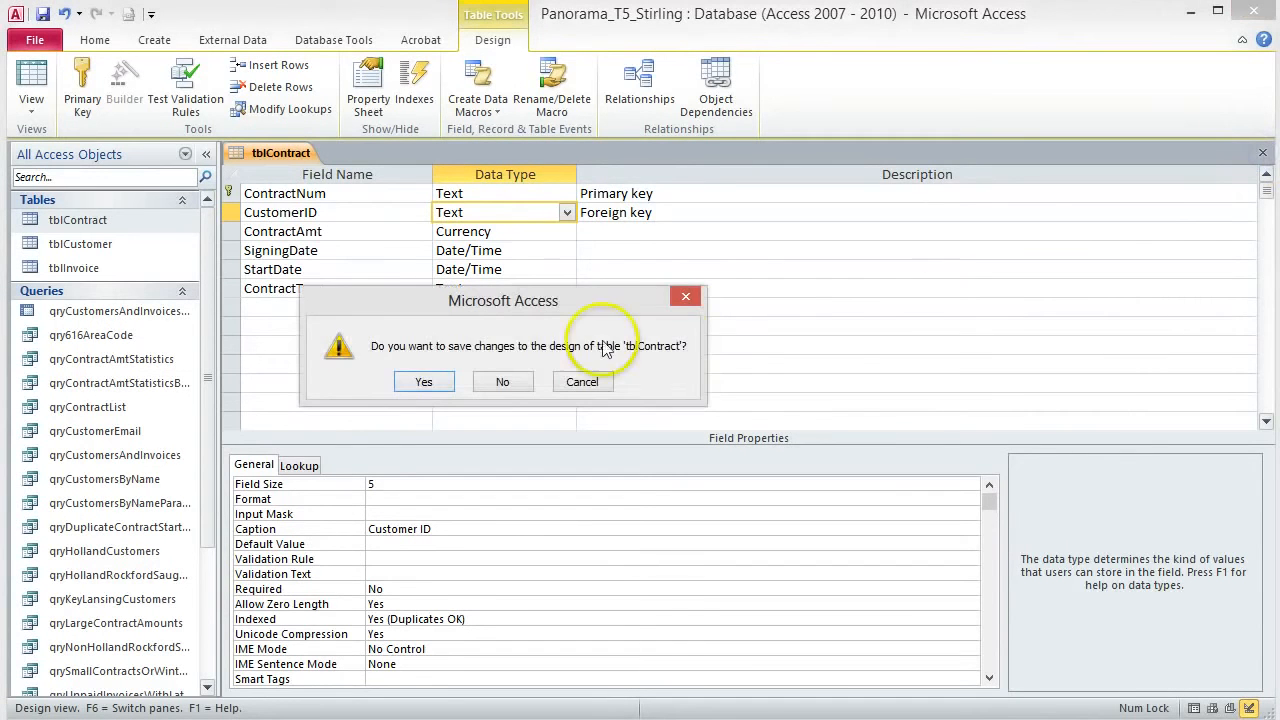
pyautogui.click(506, 382)
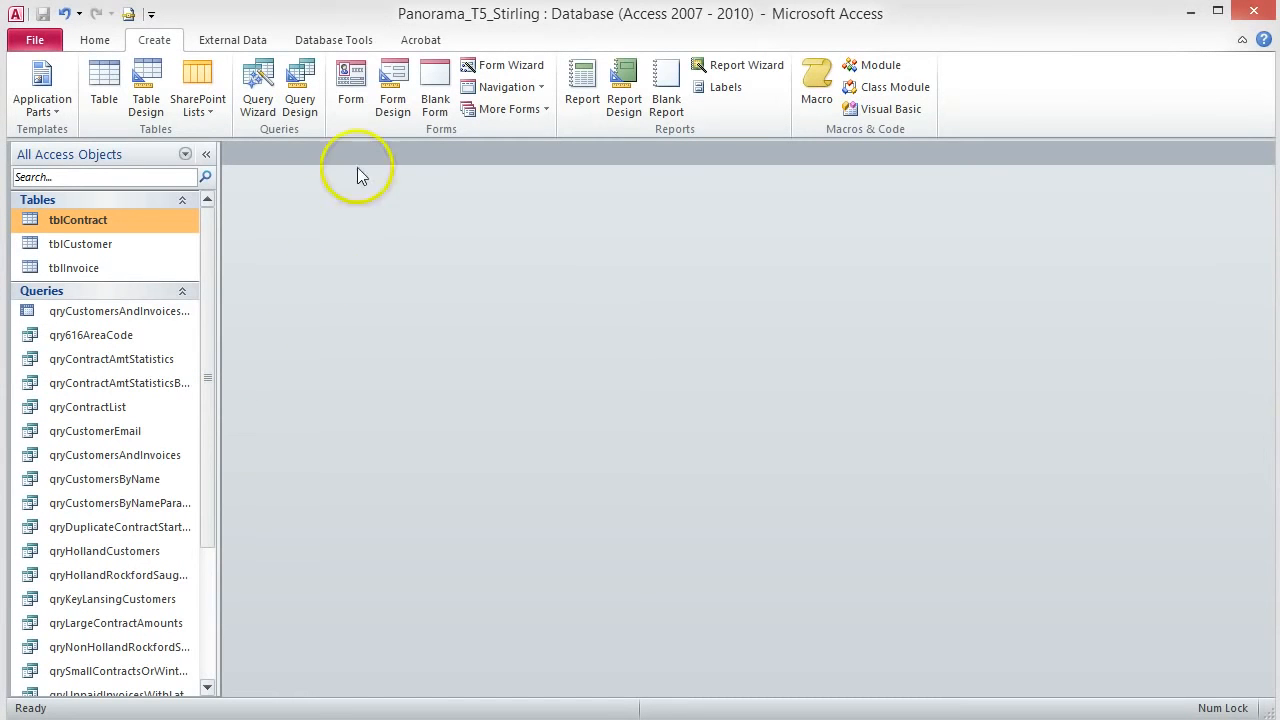
# Step: Permanently delete the relationship between tblCustomer and tblContract, and close the Relationships window
pyautogui.click(358, 40)
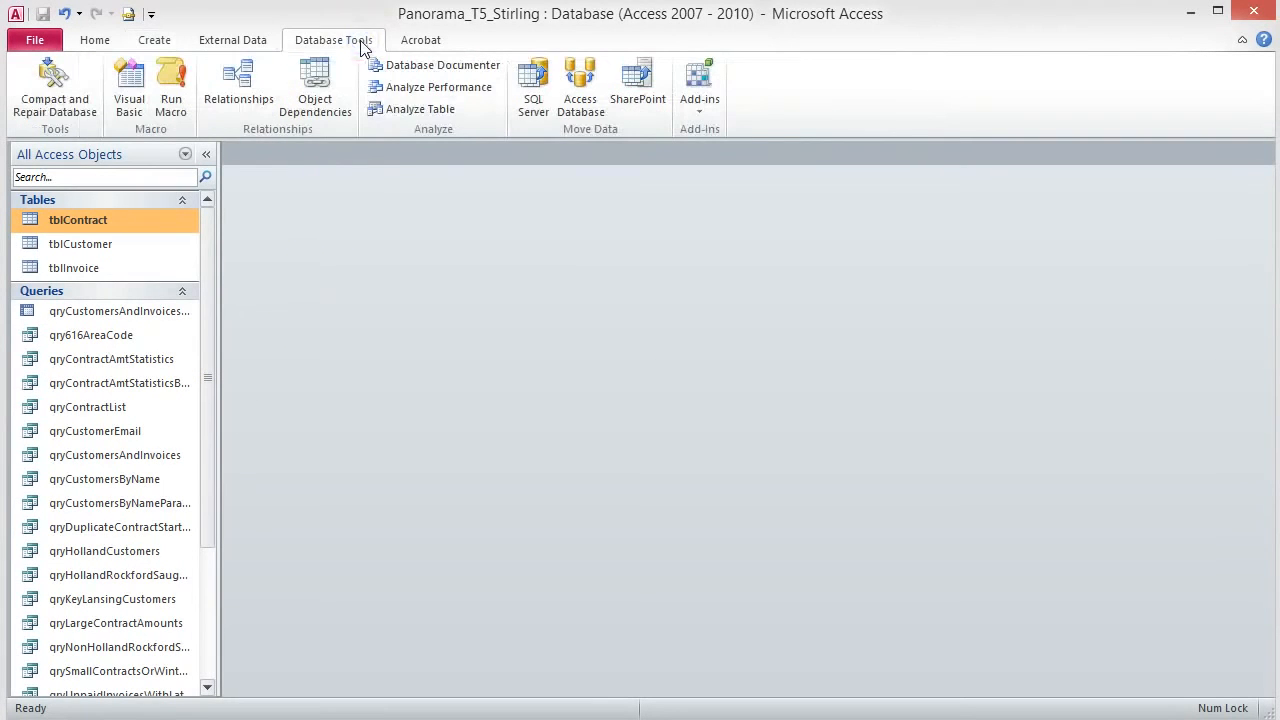
pyautogui.click(243, 88)
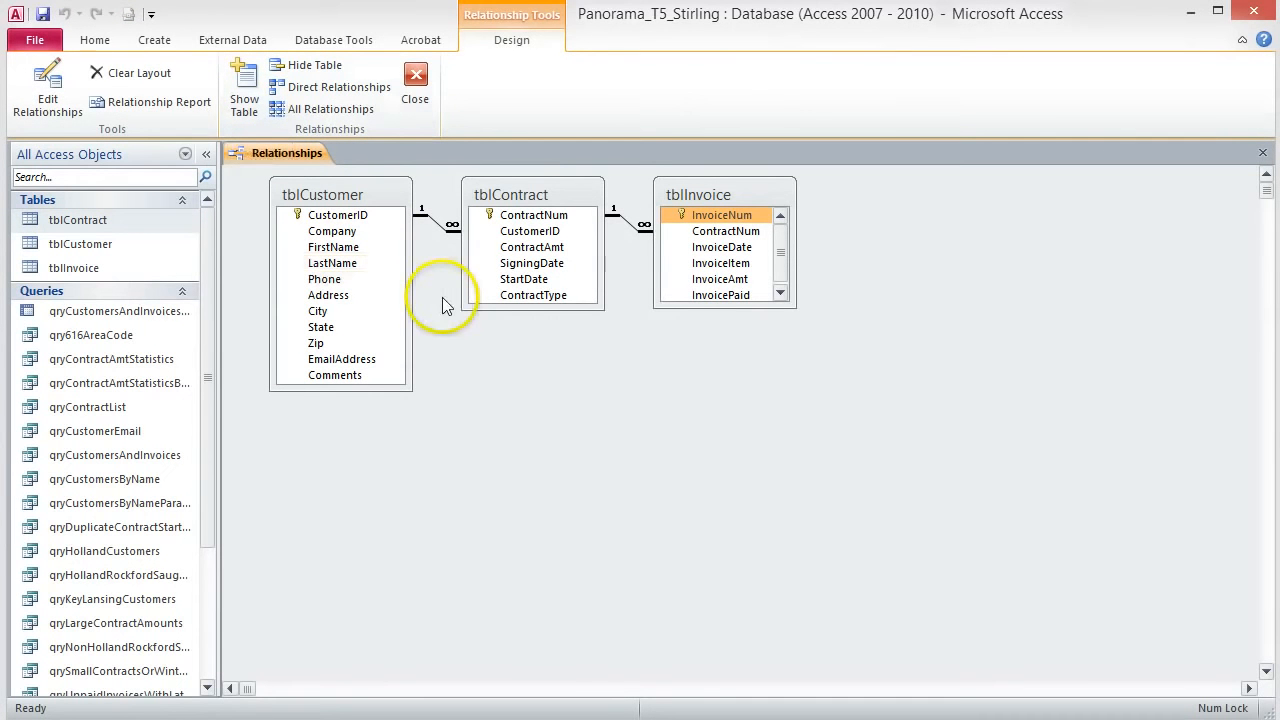
pyautogui.rightClick(434, 219)
pyautogui.click(487, 255)
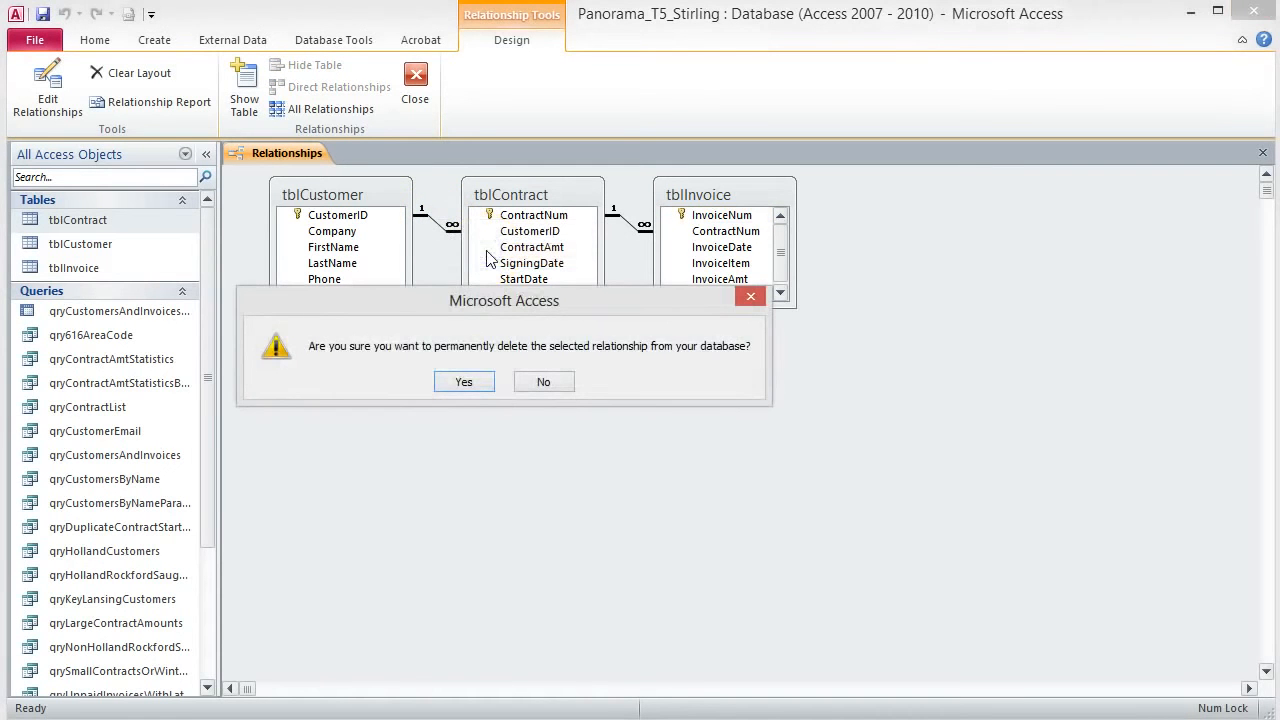
pyautogui.click(463, 381)
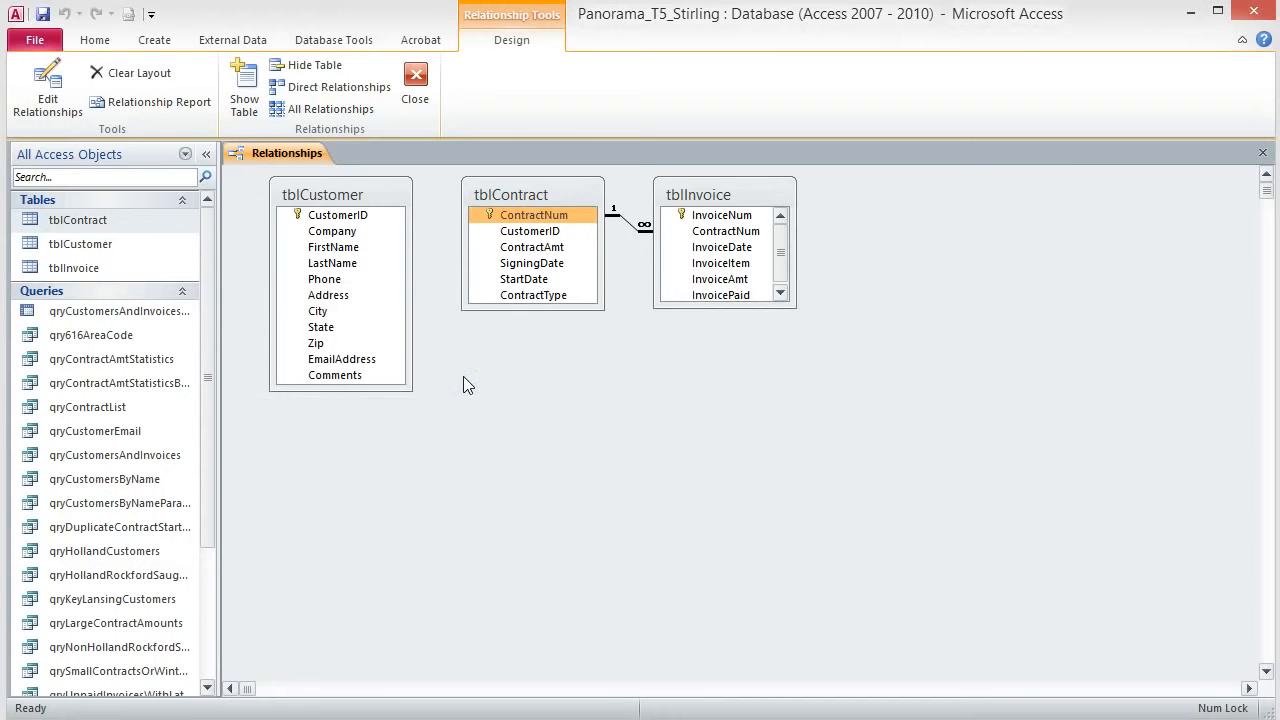
pyautogui.click(1262, 152)
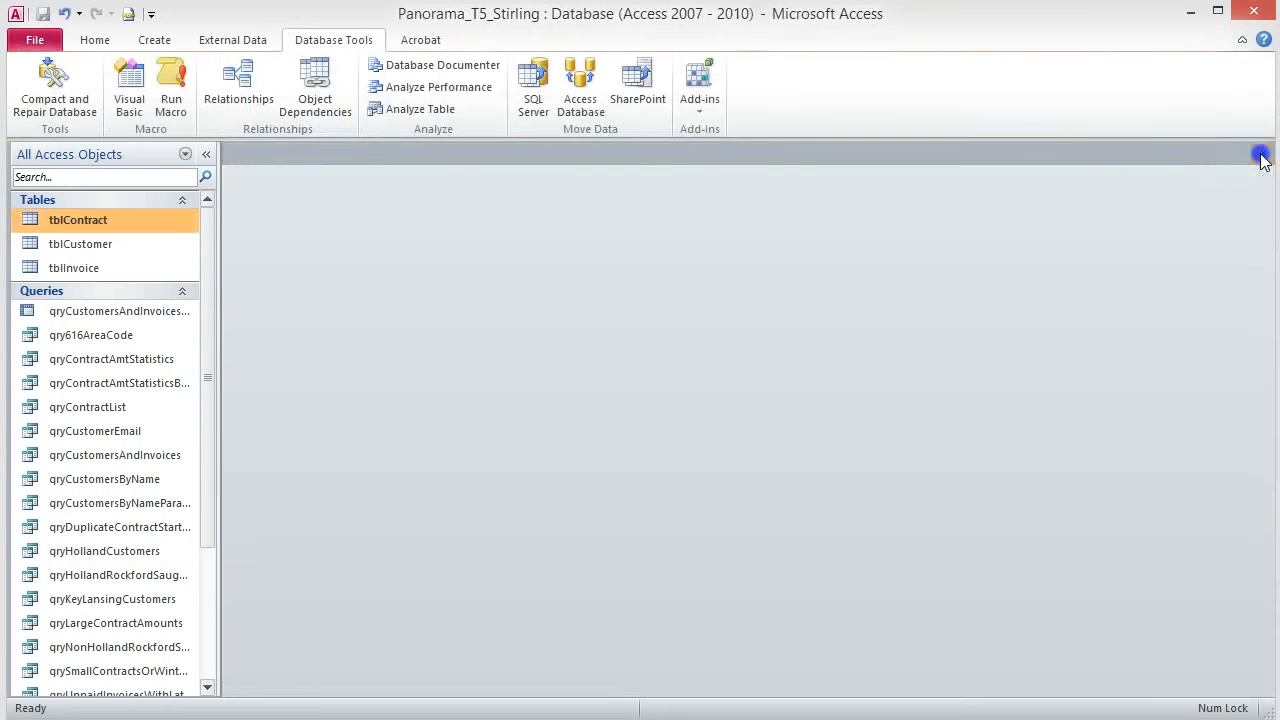
# Step: Open tblContract in Design view and start the Lookup Wizard for CustomerID, taking its values from another table or query
pyautogui.click(596, 313)
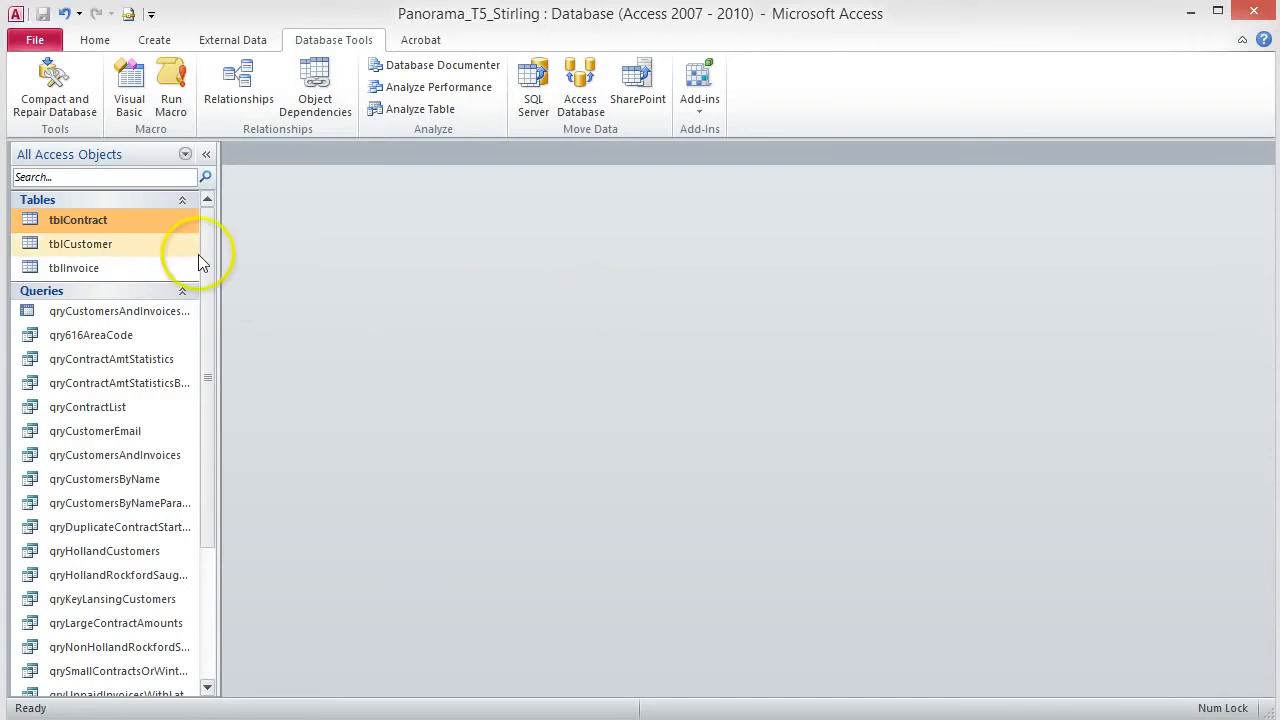
pyautogui.rightClick(98, 222)
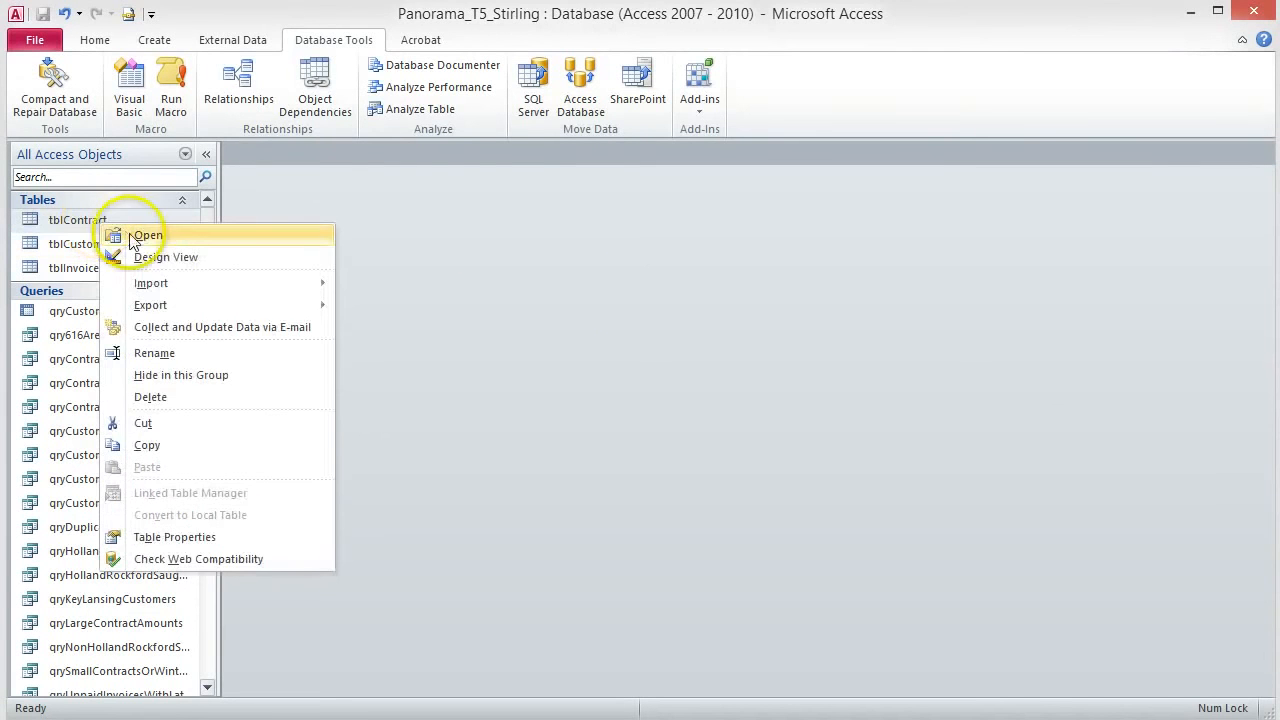
pyautogui.click(150, 255)
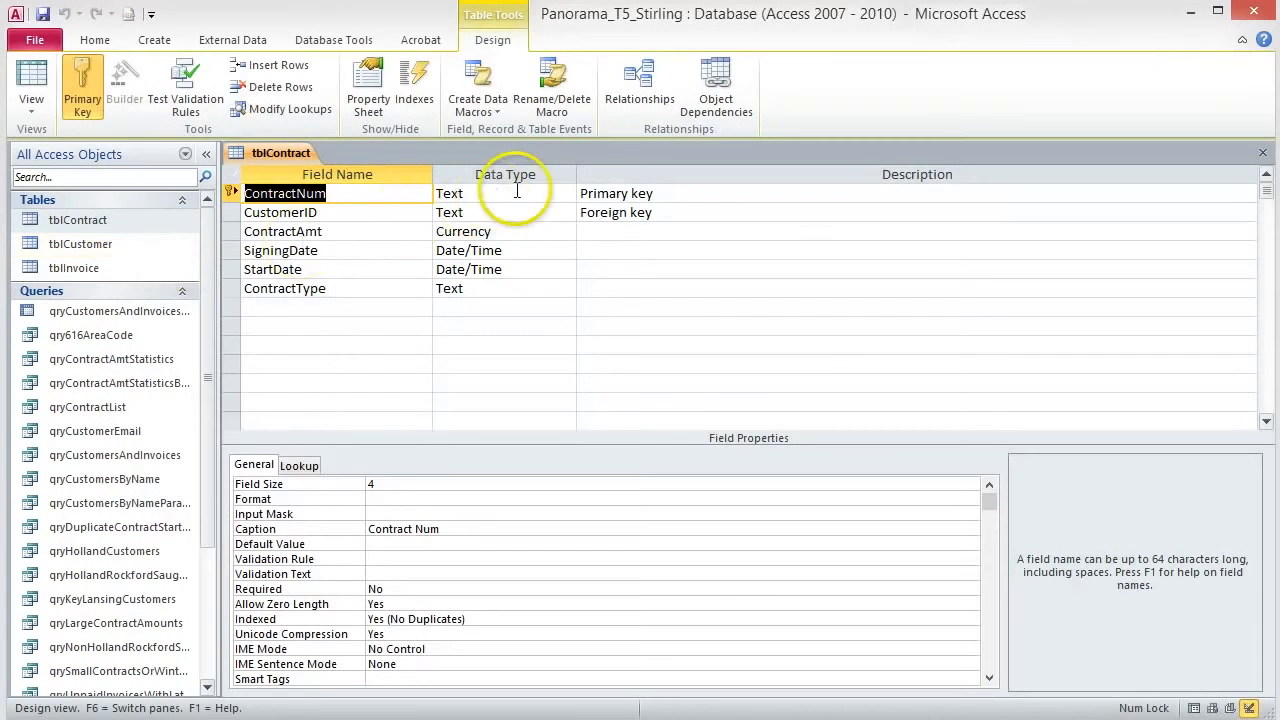
pyautogui.click(561, 212)
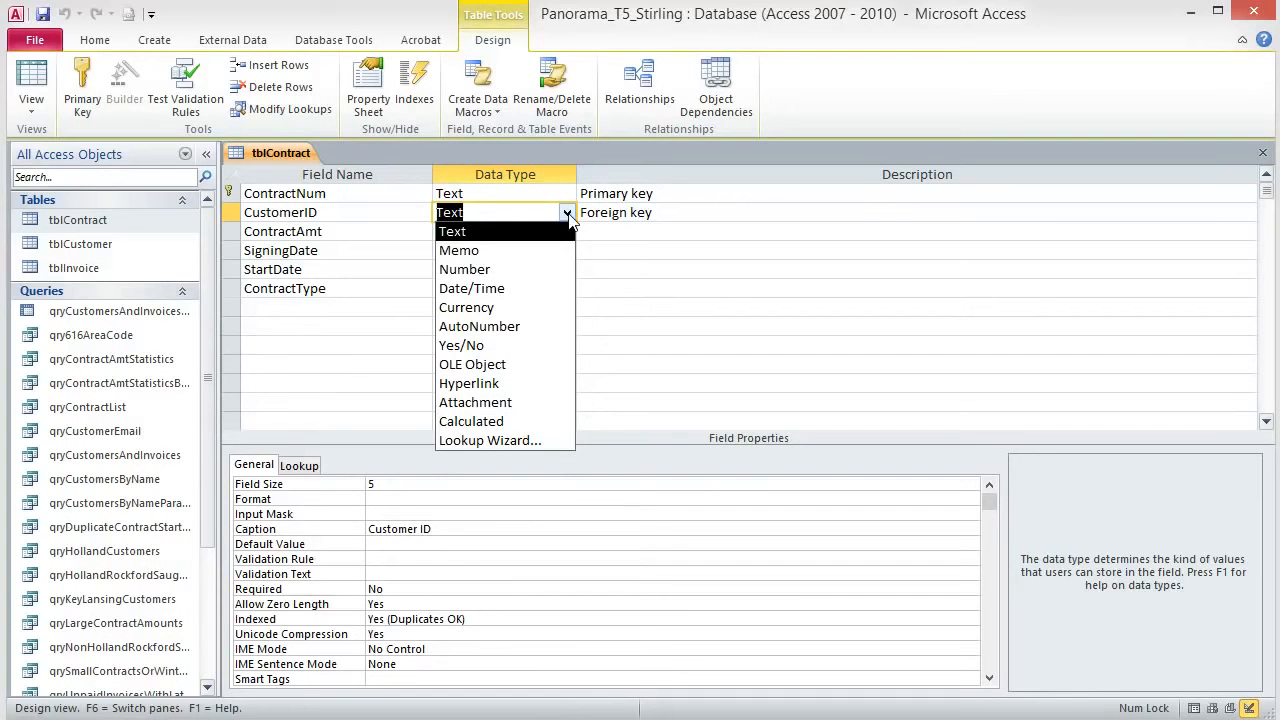
pyautogui.click(535, 440)
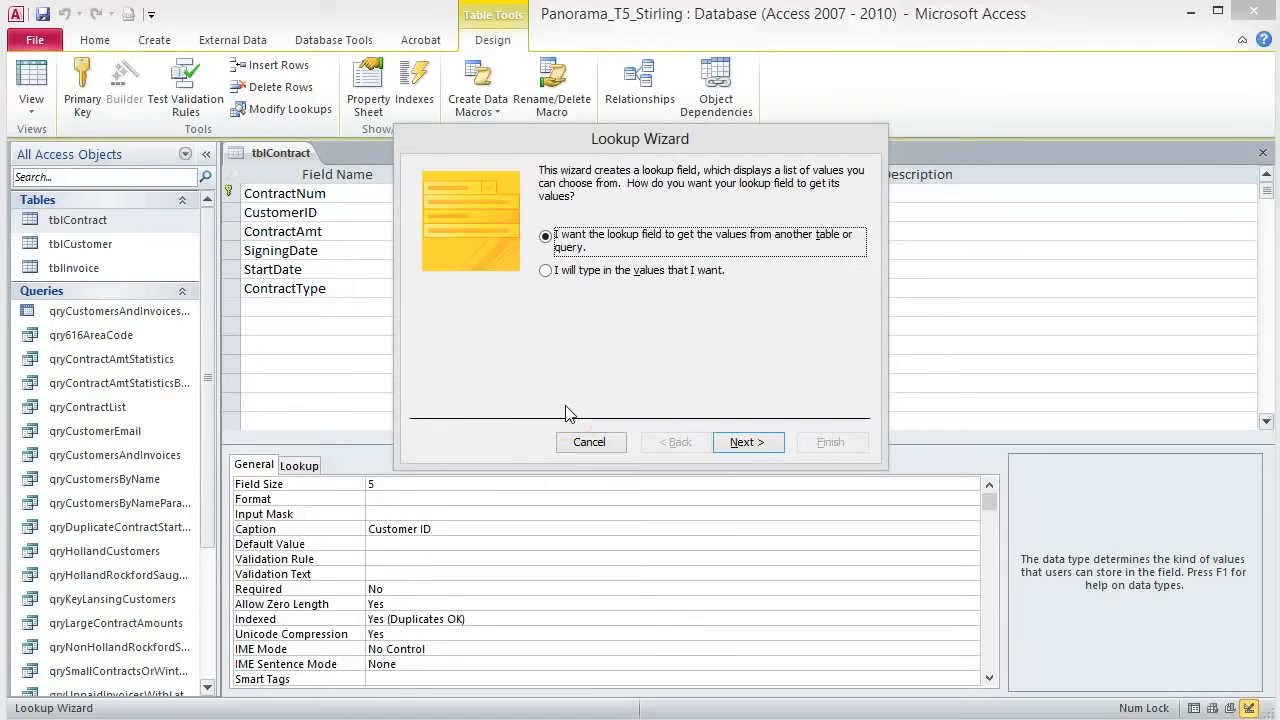
pyautogui.click(785, 315)
pyautogui.click(602, 252)
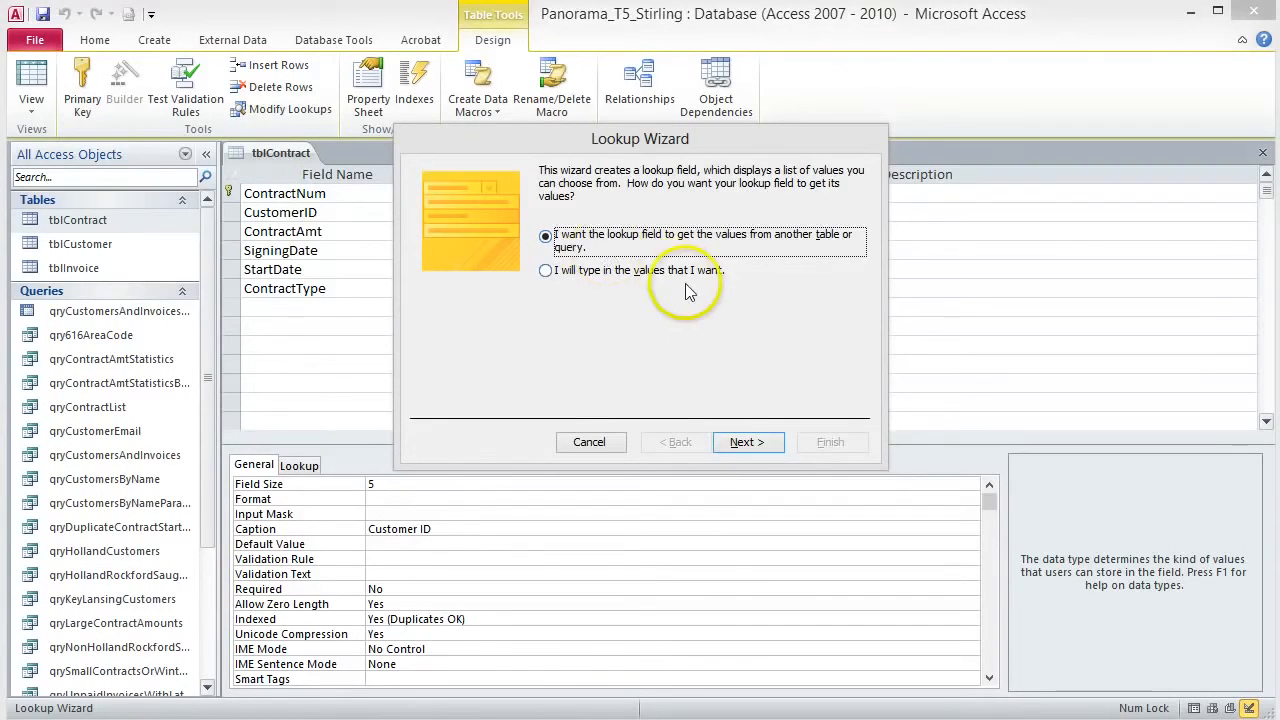
pyautogui.click(764, 446)
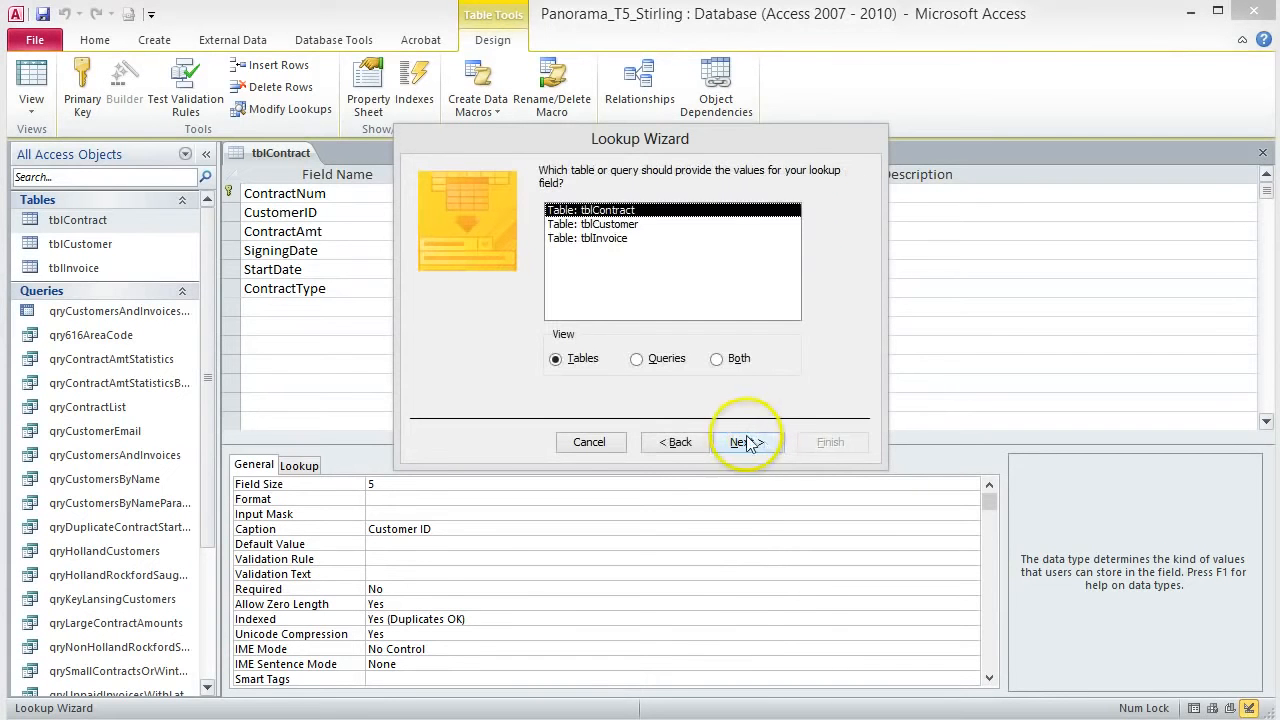
# Step: Use the qryCustomersByName query as the lookup source and include its Customer and CustomerID fields
pyautogui.click(640, 365)
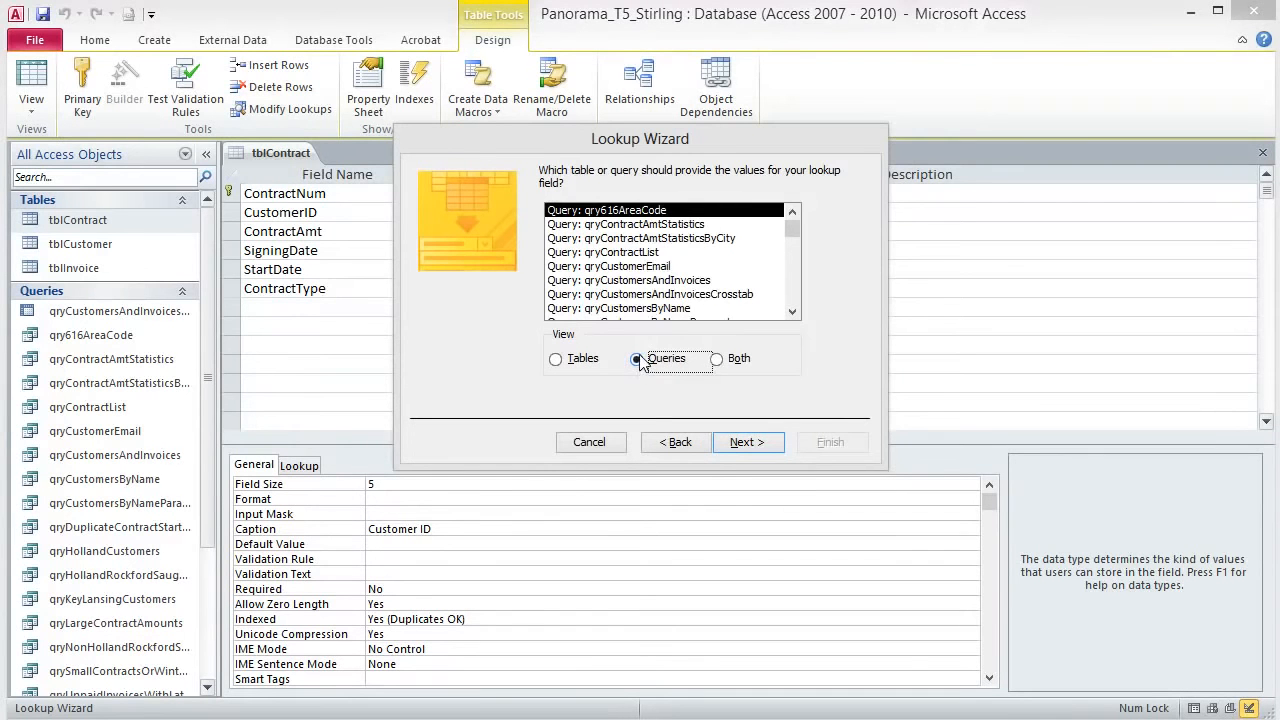
pyautogui.click(672, 309)
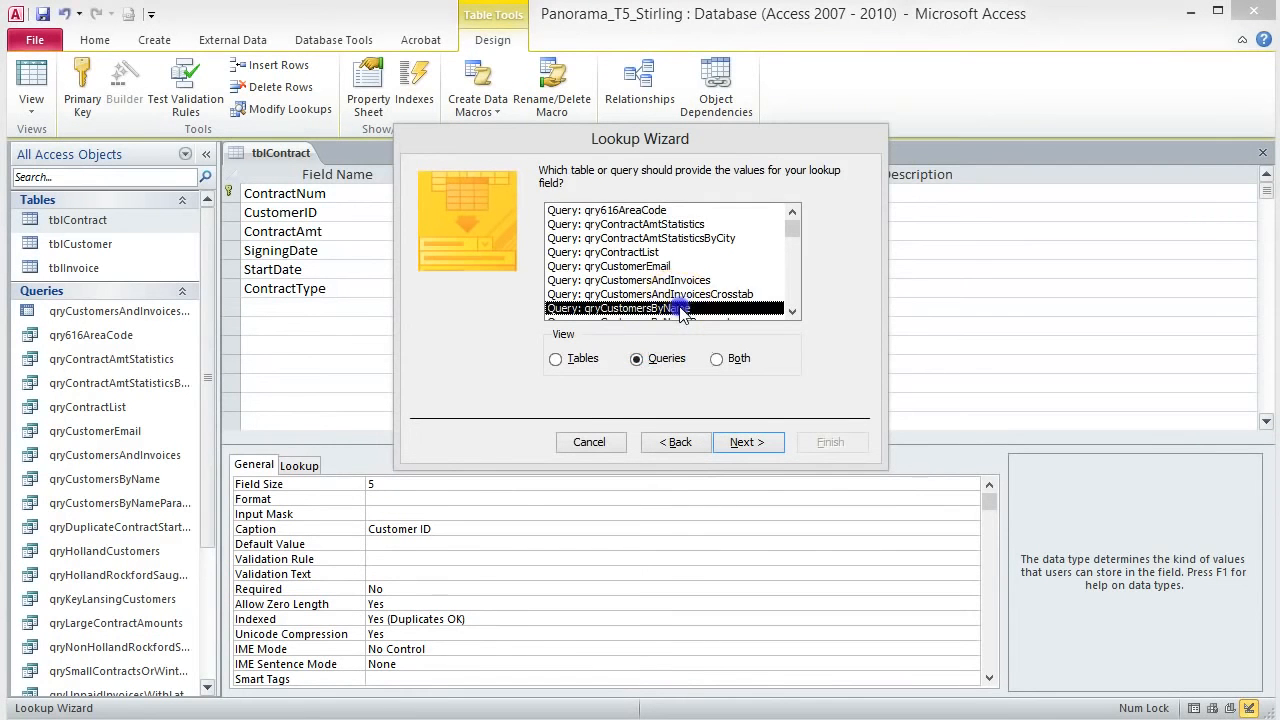
pyautogui.click(756, 443)
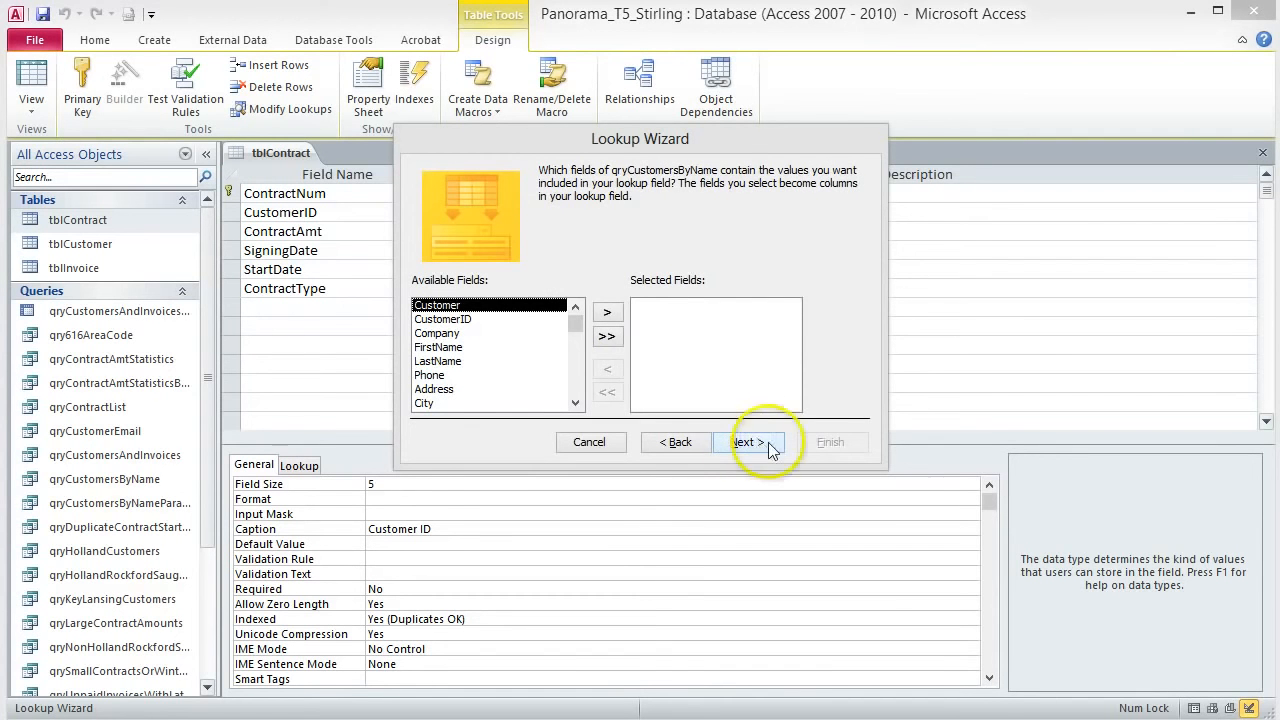
pyautogui.click(607, 316)
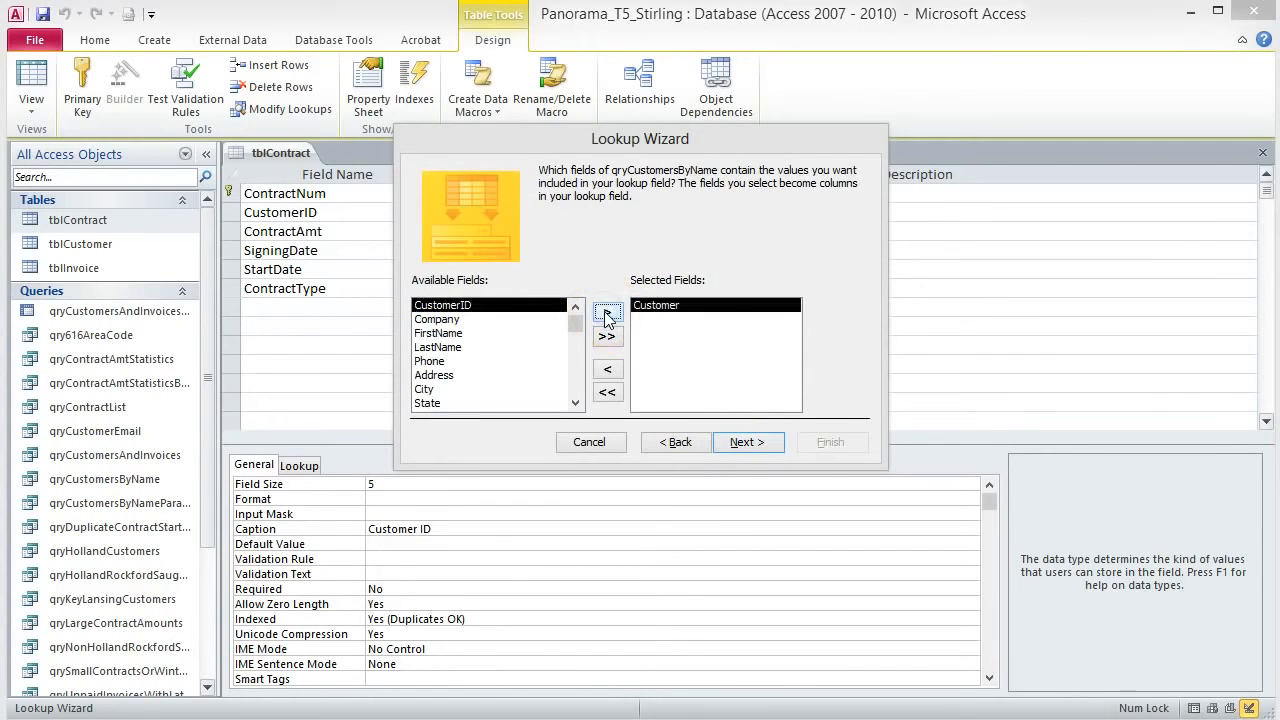
pyautogui.click(607, 316)
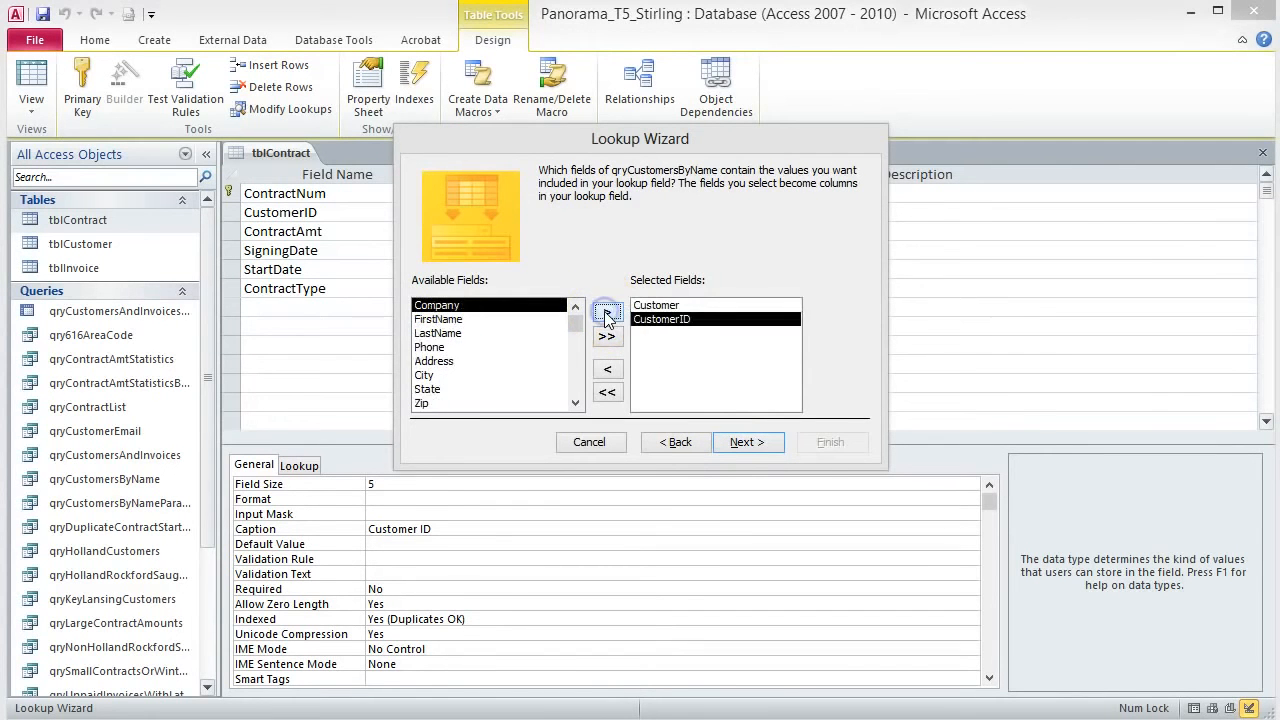
pyautogui.click(753, 447)
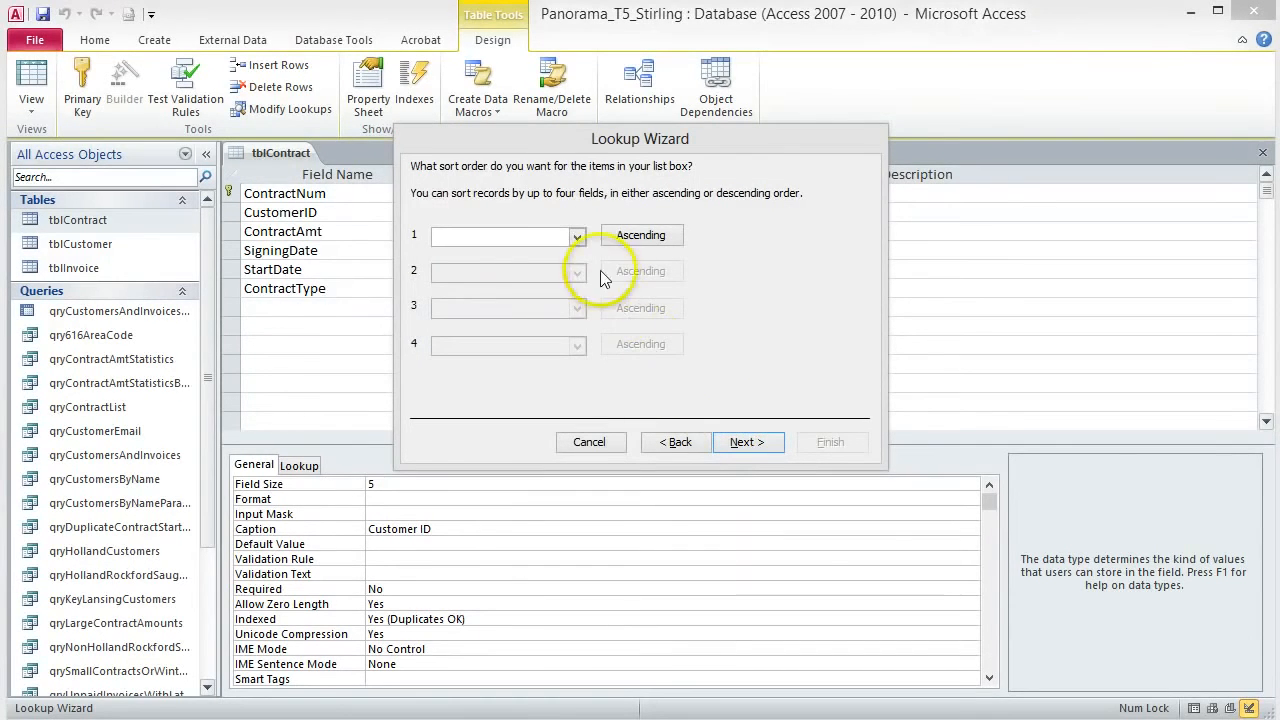
# Step: Sort the lookup items by Customer in ascending order
pyautogui.click(577, 237)
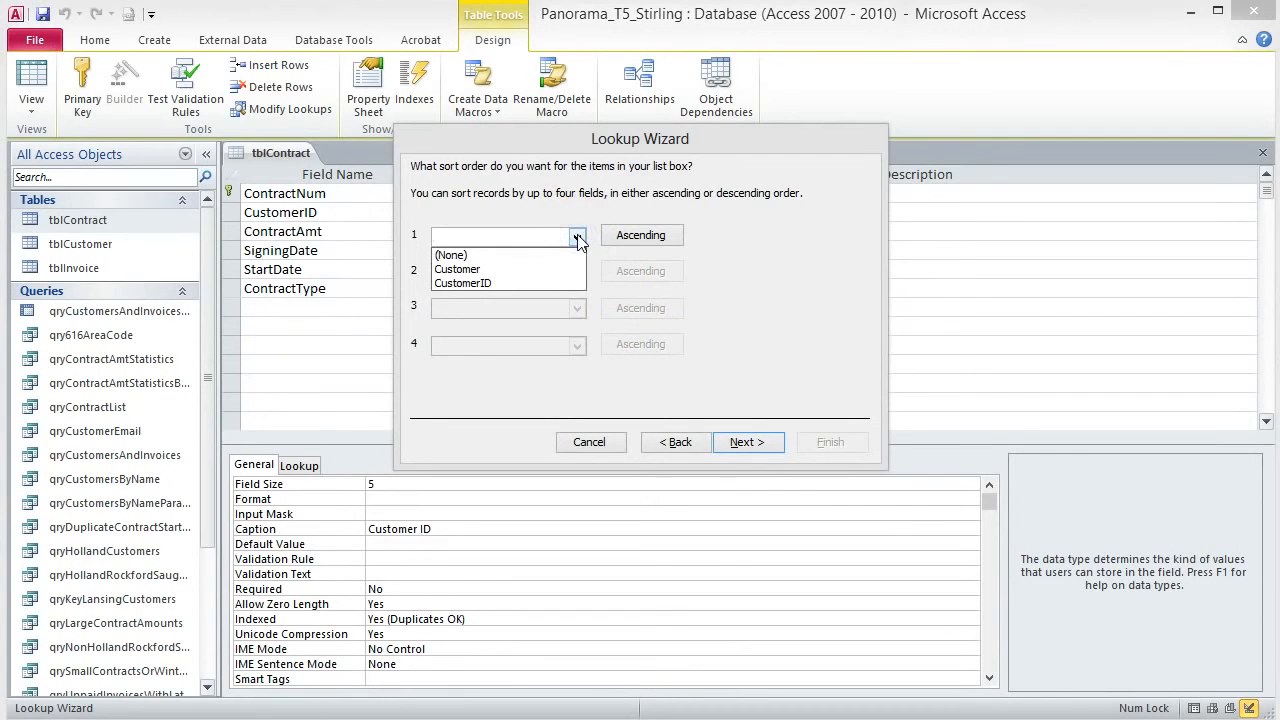
pyautogui.click(538, 270)
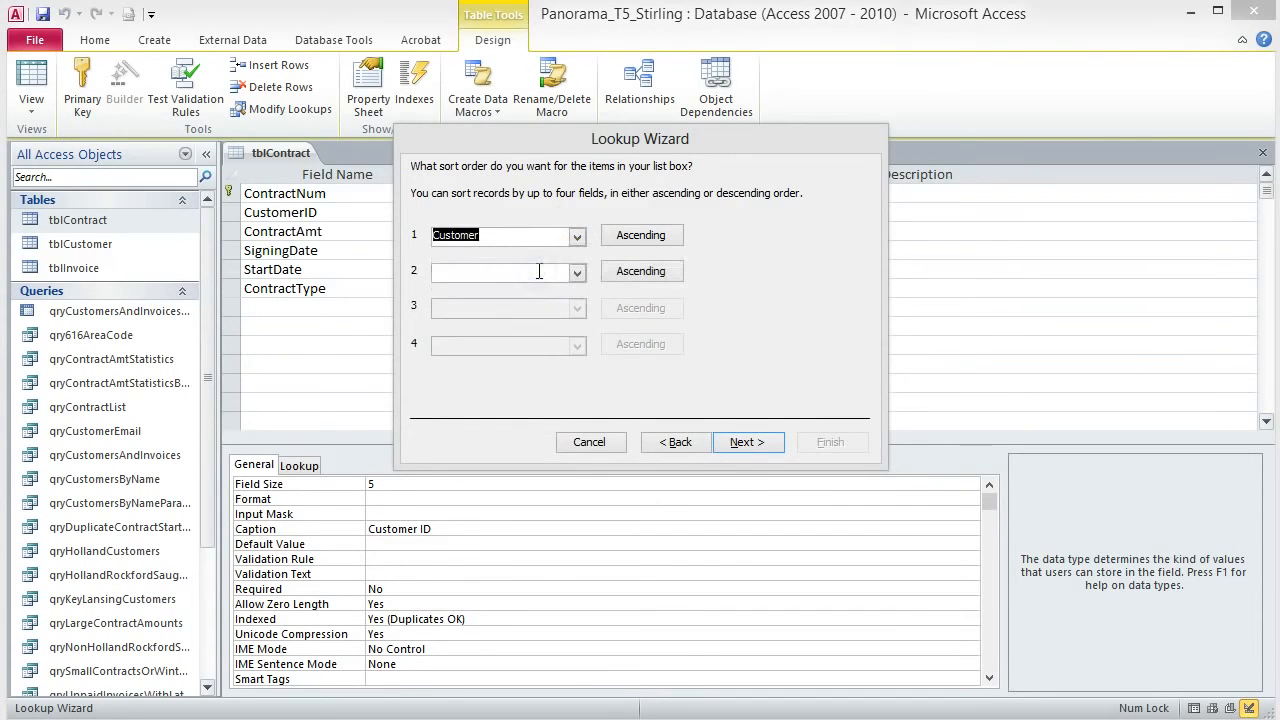
pyautogui.click(740, 445)
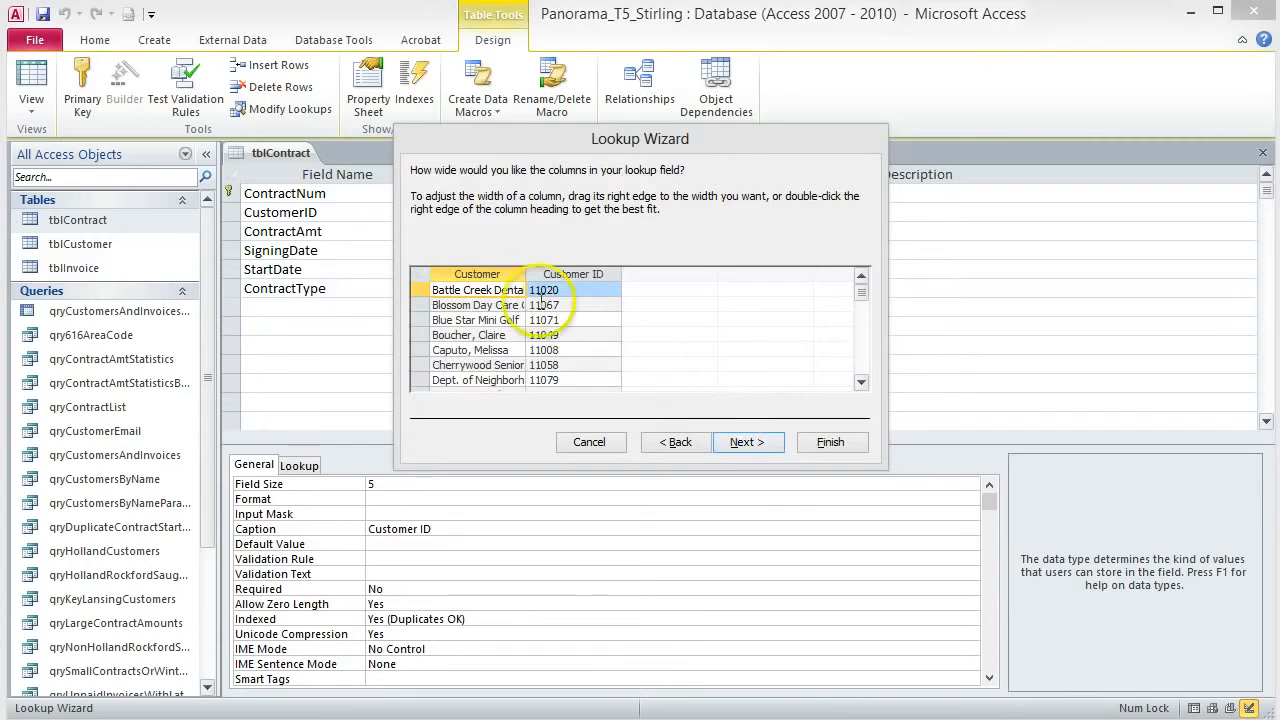
# Step: Widen the Customer column of the lookup field so the long customer names fit, and accept the column widths
pyautogui.doubleClick(525, 274)
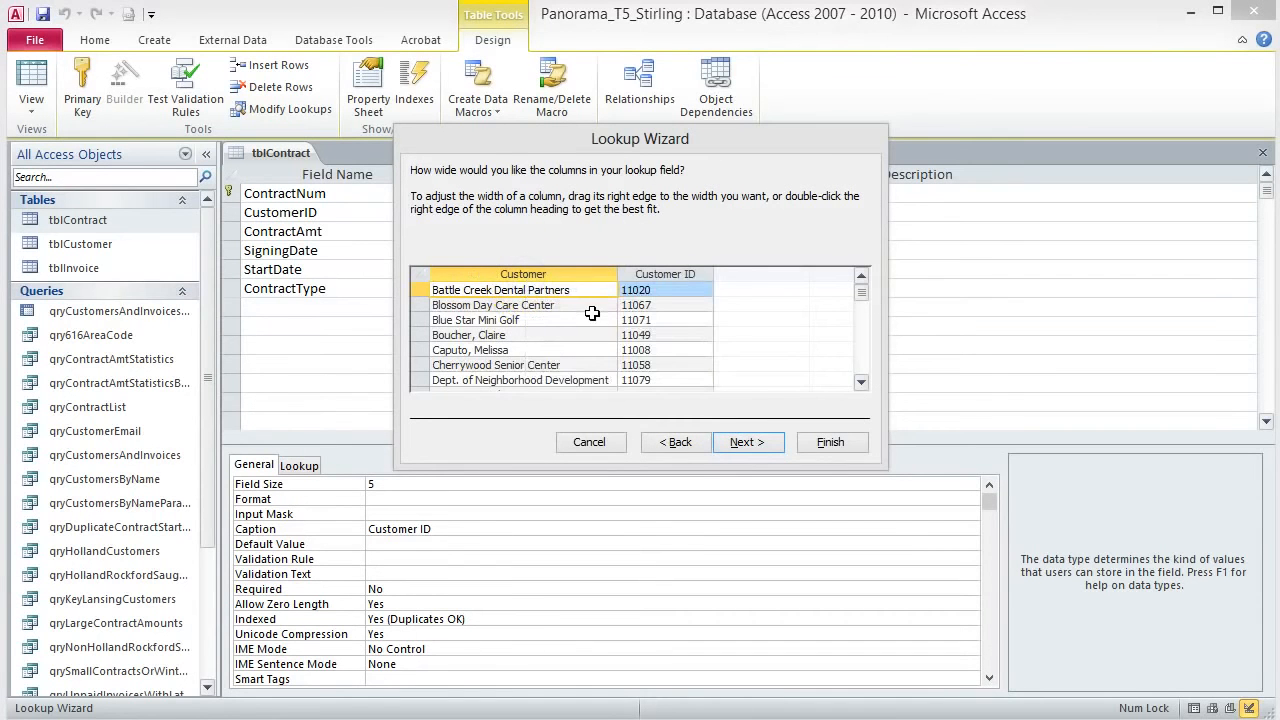
pyautogui.scroll(-2, 588, 311)
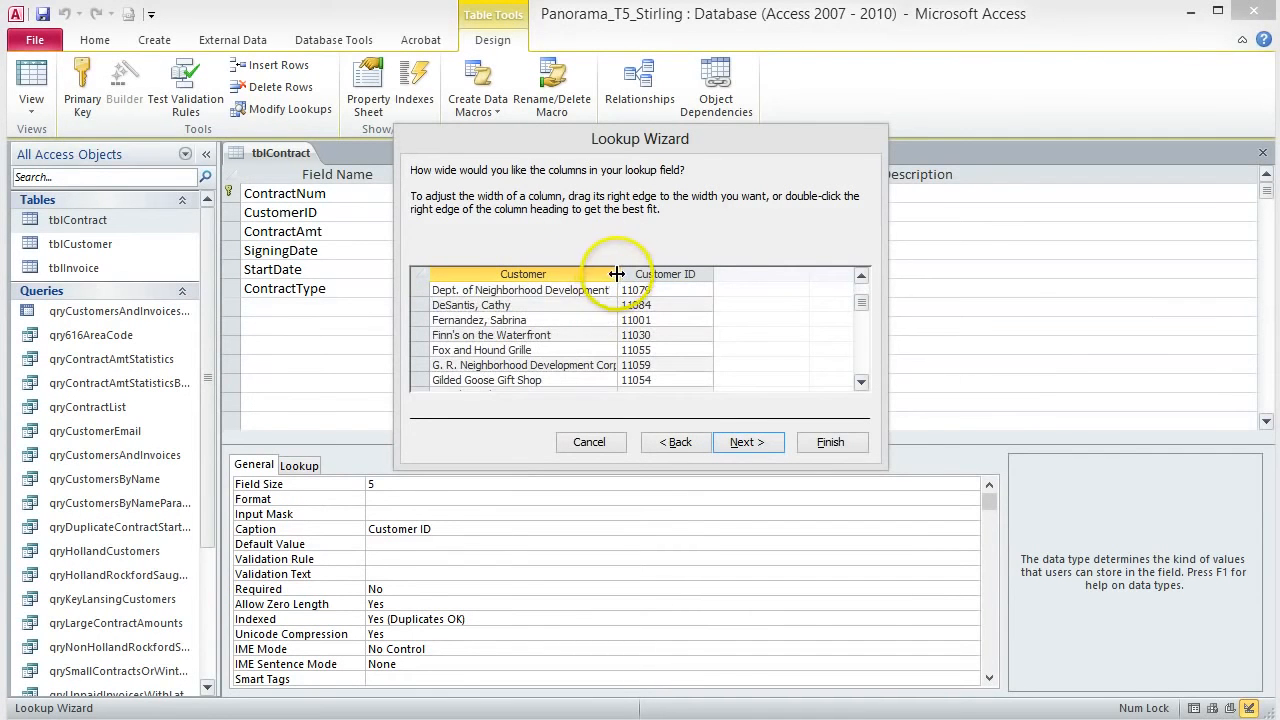
pyautogui.moveTo(617, 274); pyautogui.dragTo(628, 274)
pyautogui.click(686, 366)
pyautogui.click(750, 443)
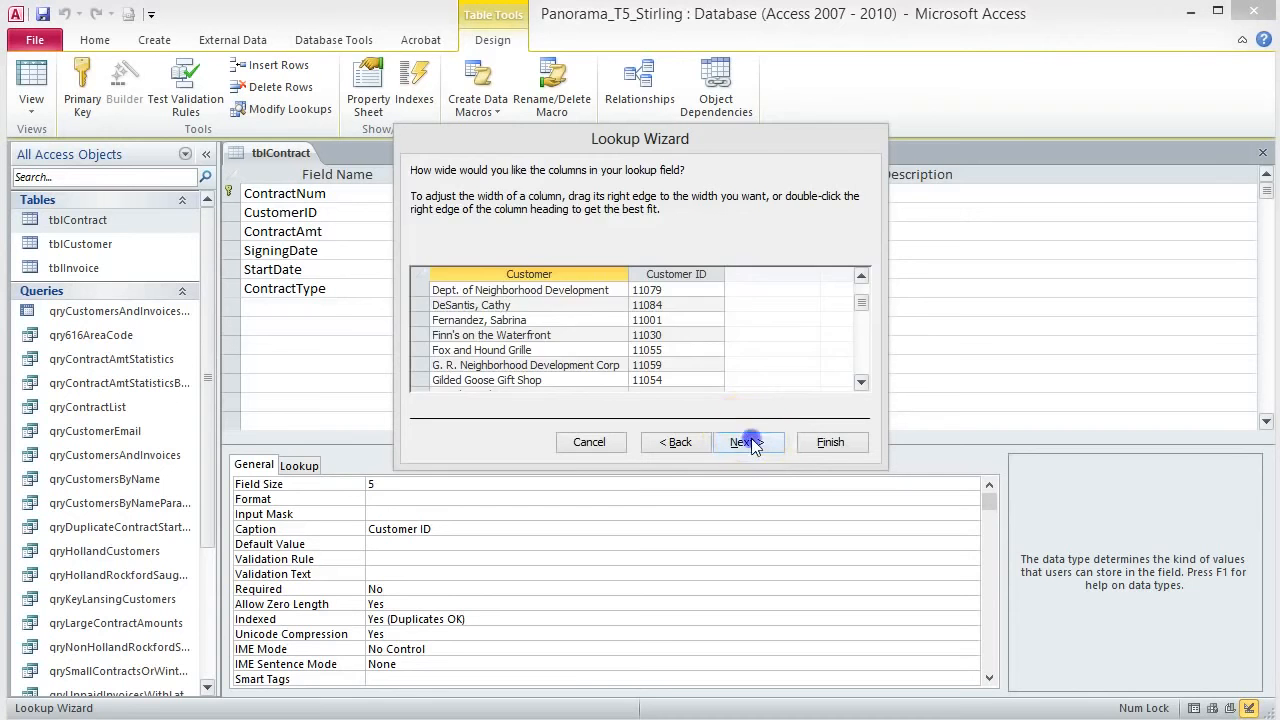
pyautogui.click(752, 445)
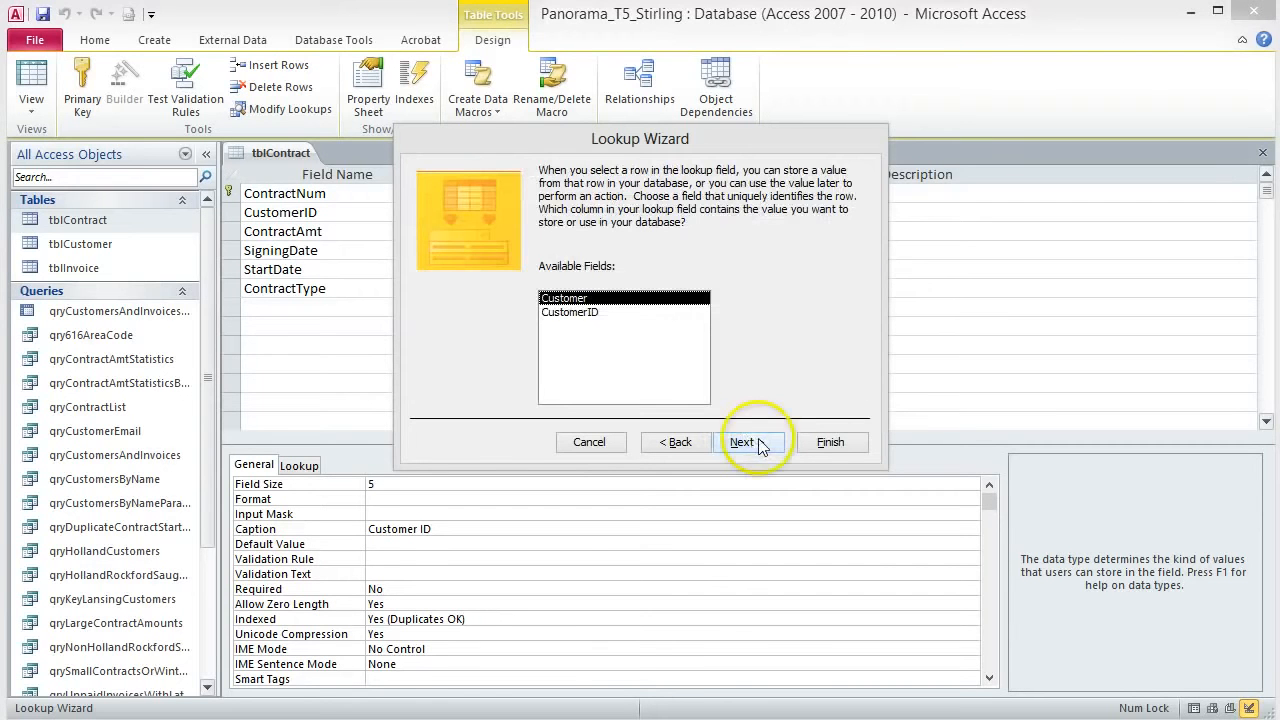
# Step: Store the CustomerID value in the lookup field, keep the label CustomerID, and finish the wizard
pyautogui.click(572, 312)
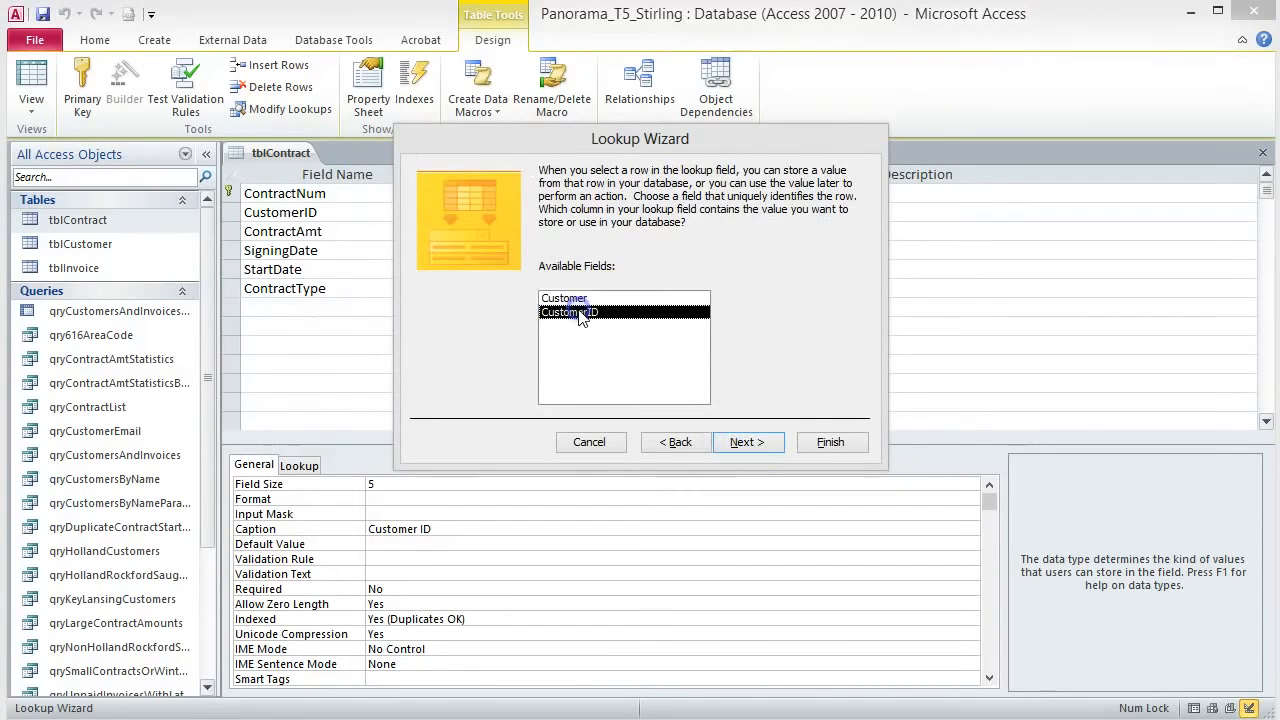
pyautogui.click(757, 440)
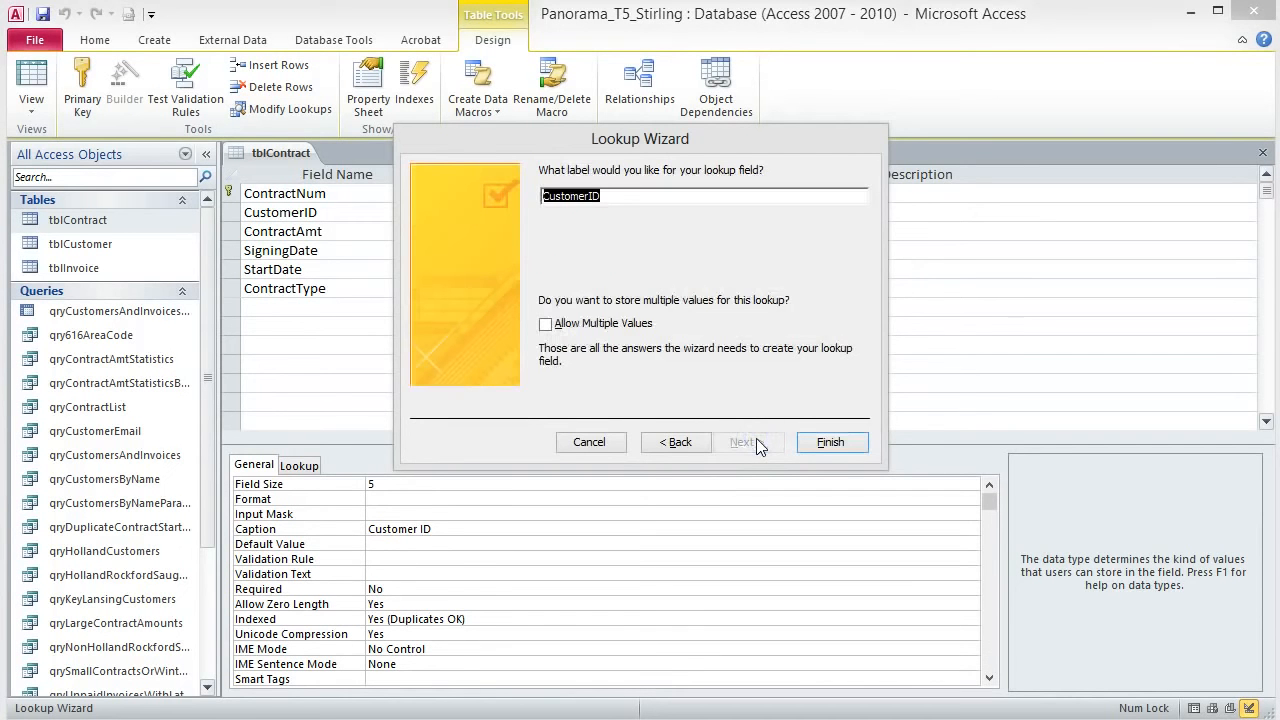
pyautogui.click(833, 443)
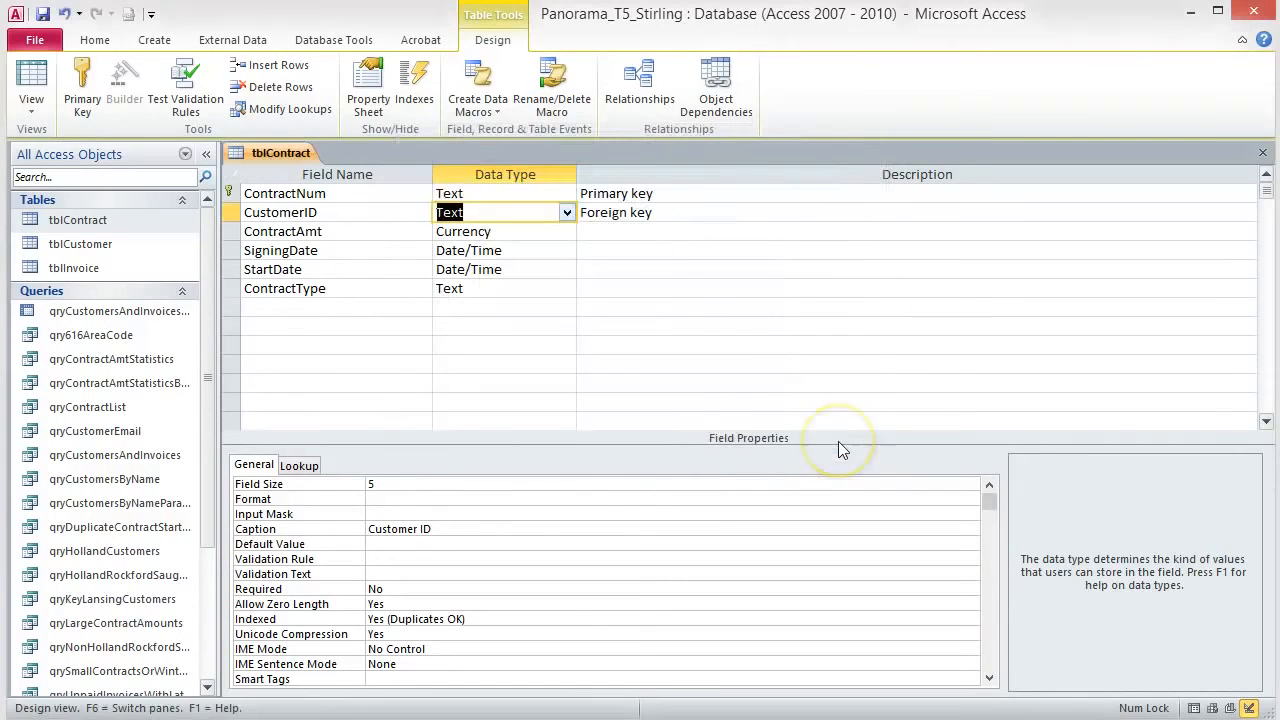
# Step: Save tblContract, display it in Datasheet view, and resize the Customer ID column to its best fit
pyautogui.click(31, 88)
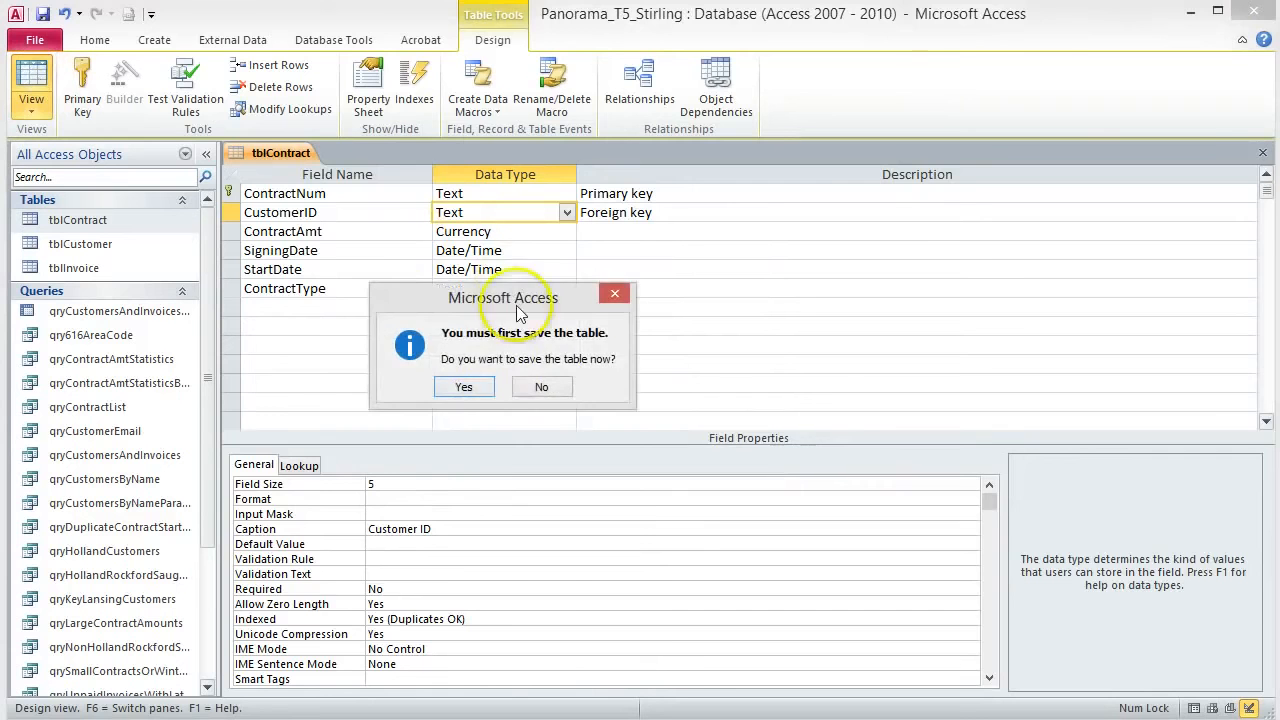
pyautogui.click(470, 389)
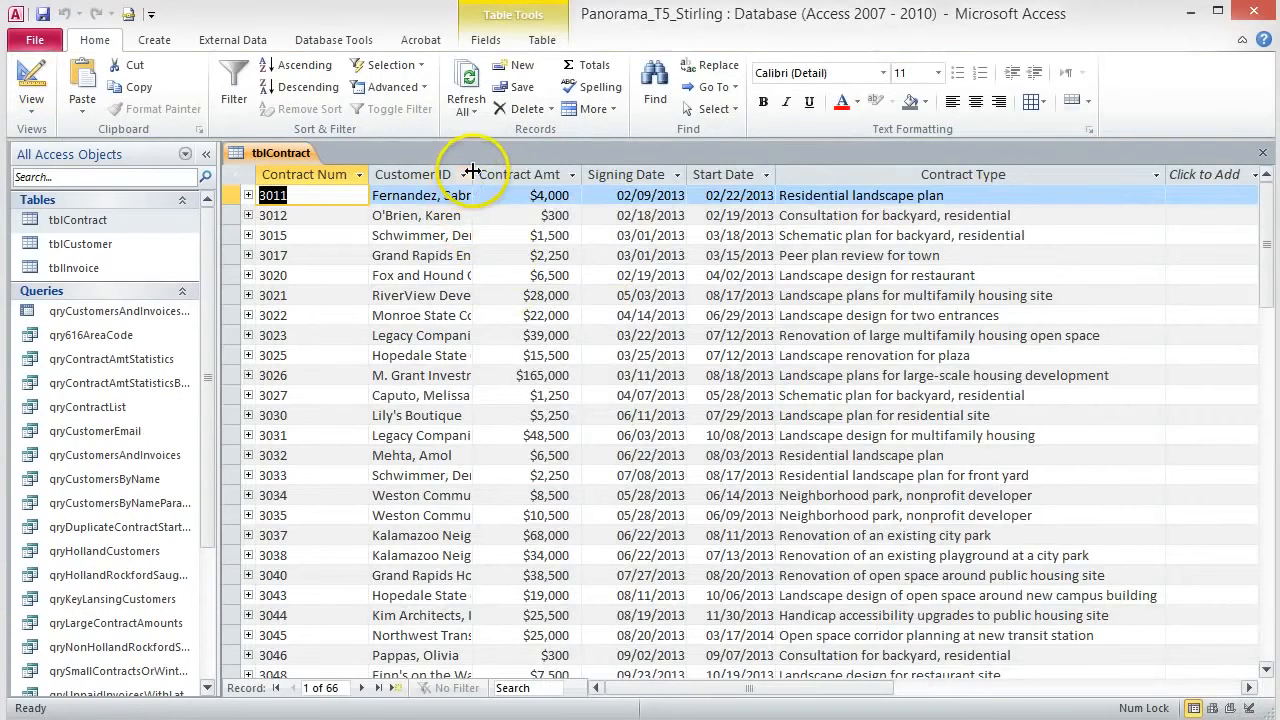
pyautogui.doubleClick(472, 174)
# Step: View the lookup list of customers in the Customer ID field of the first contract record
pyautogui.click(612, 197)
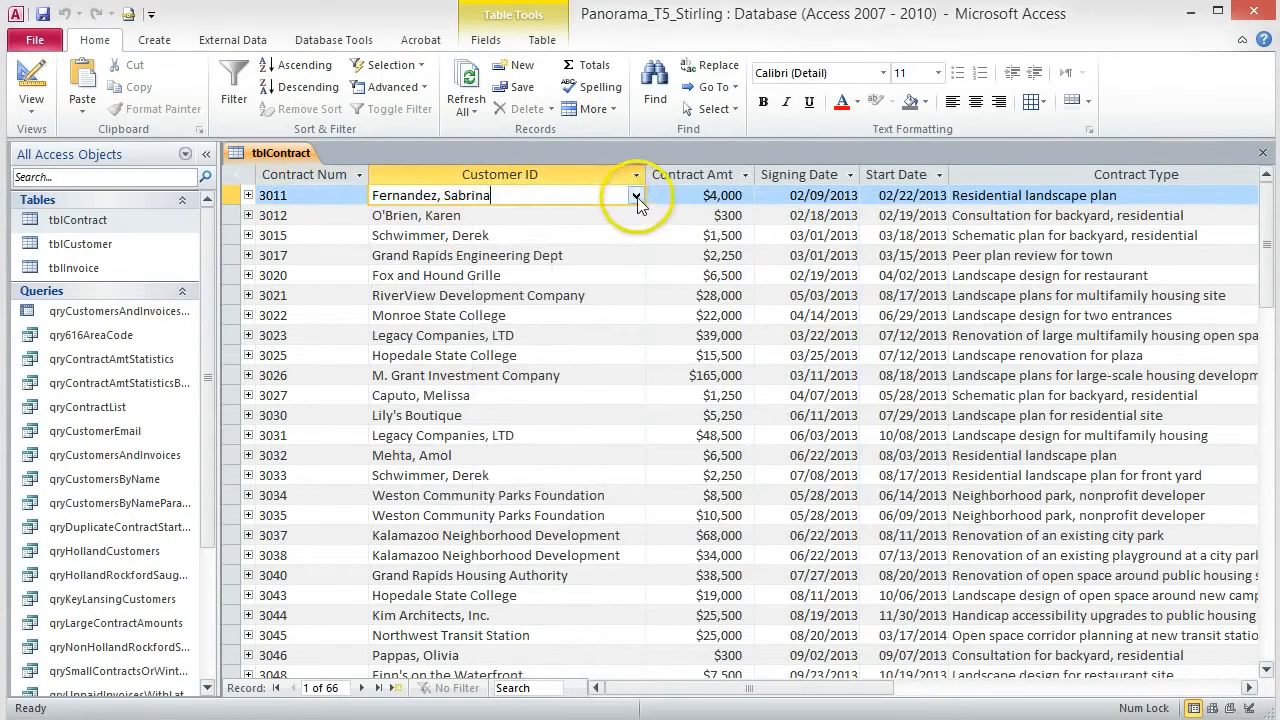
pyautogui.click(635, 196)
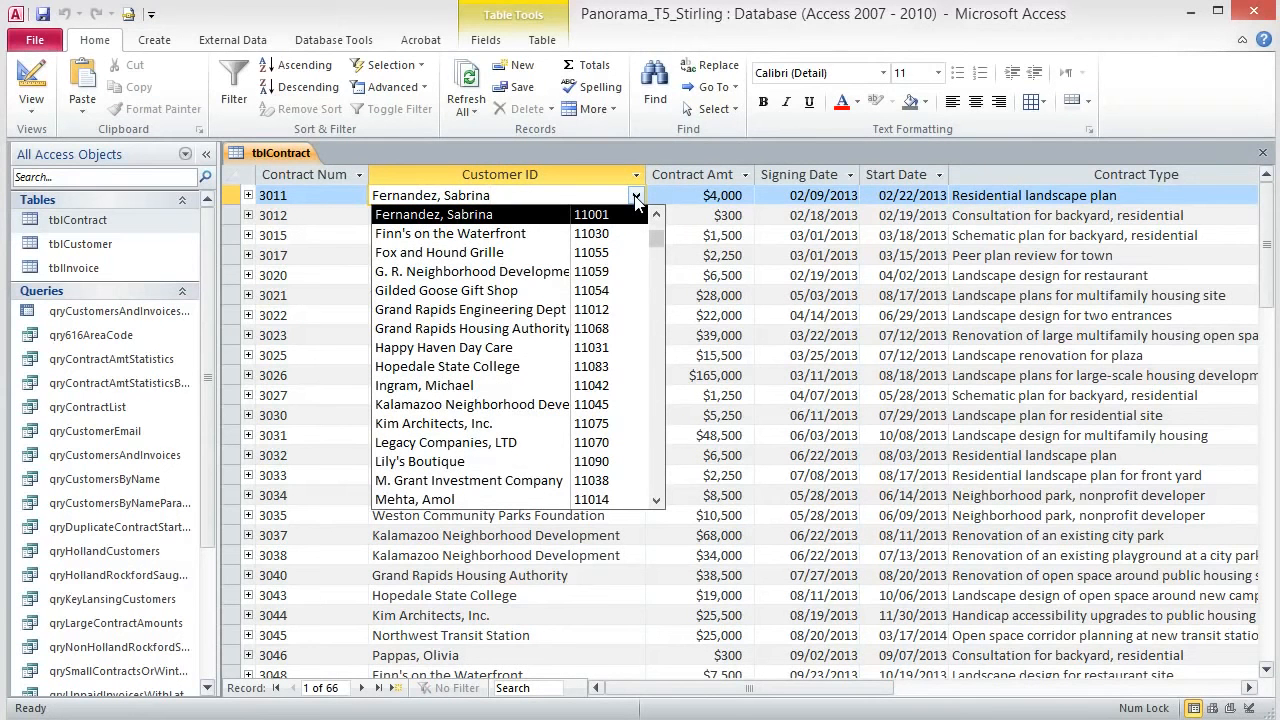
pyautogui.click(635, 196)
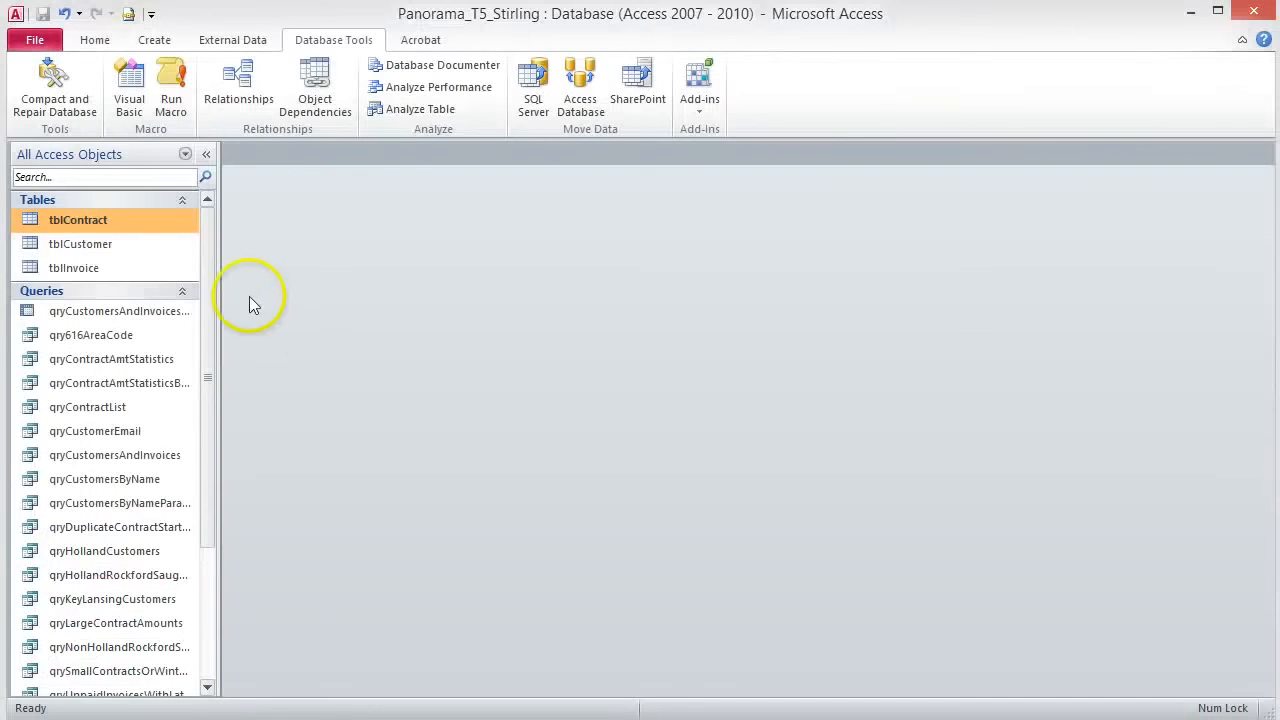
# Step: Open tblCustomer in Design view and choose the predefined Phone Number mask in the Input Mask Wizard for the Phone field
pyautogui.rightClick(135, 244)
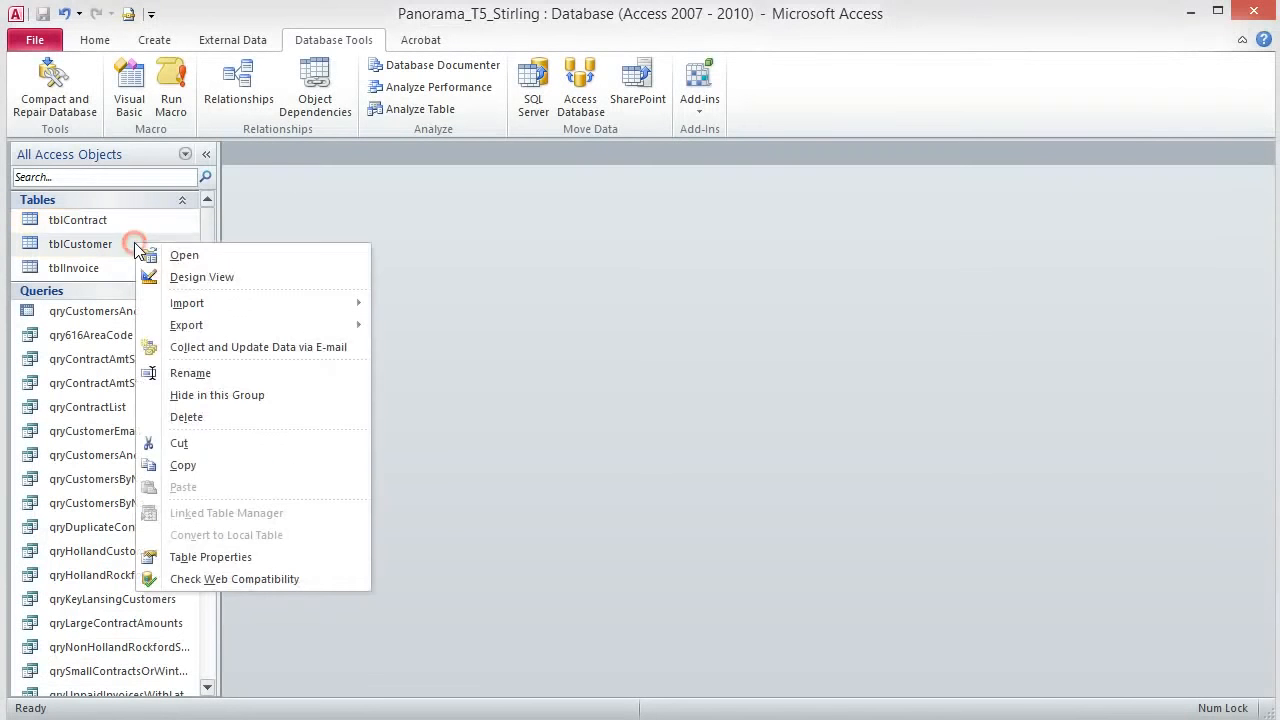
pyautogui.click(201, 278)
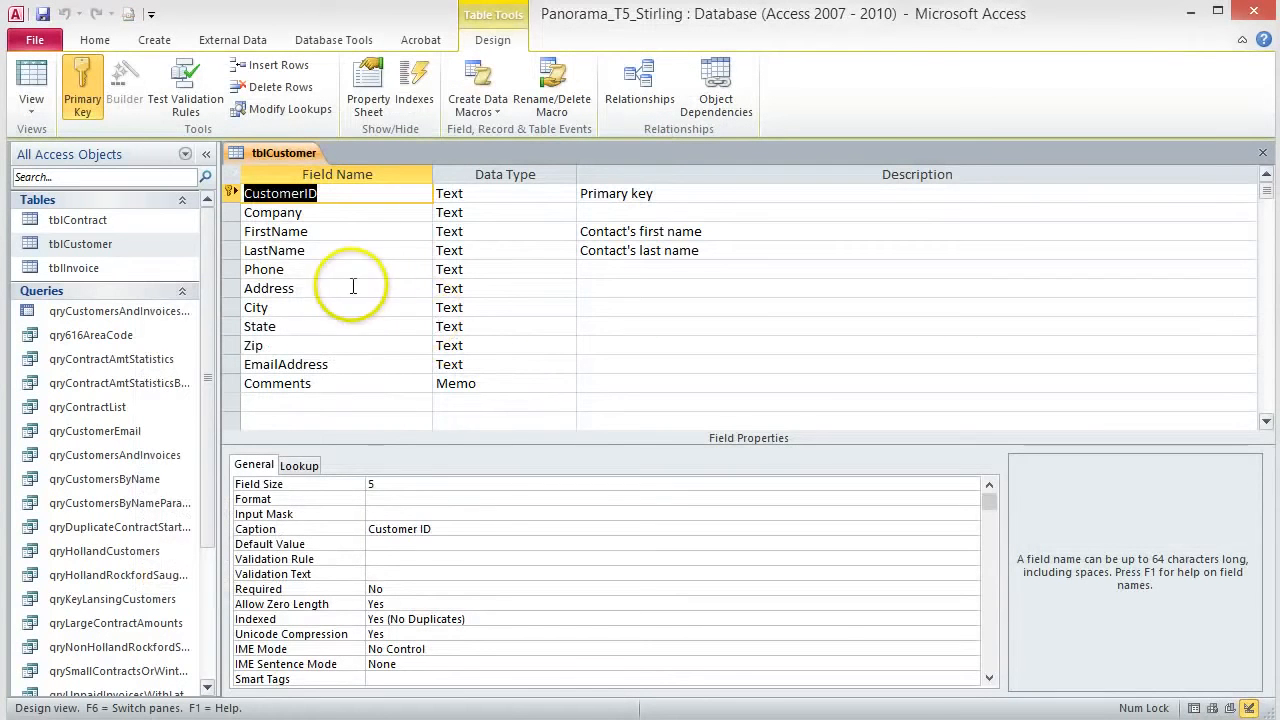
pyautogui.click(315, 268)
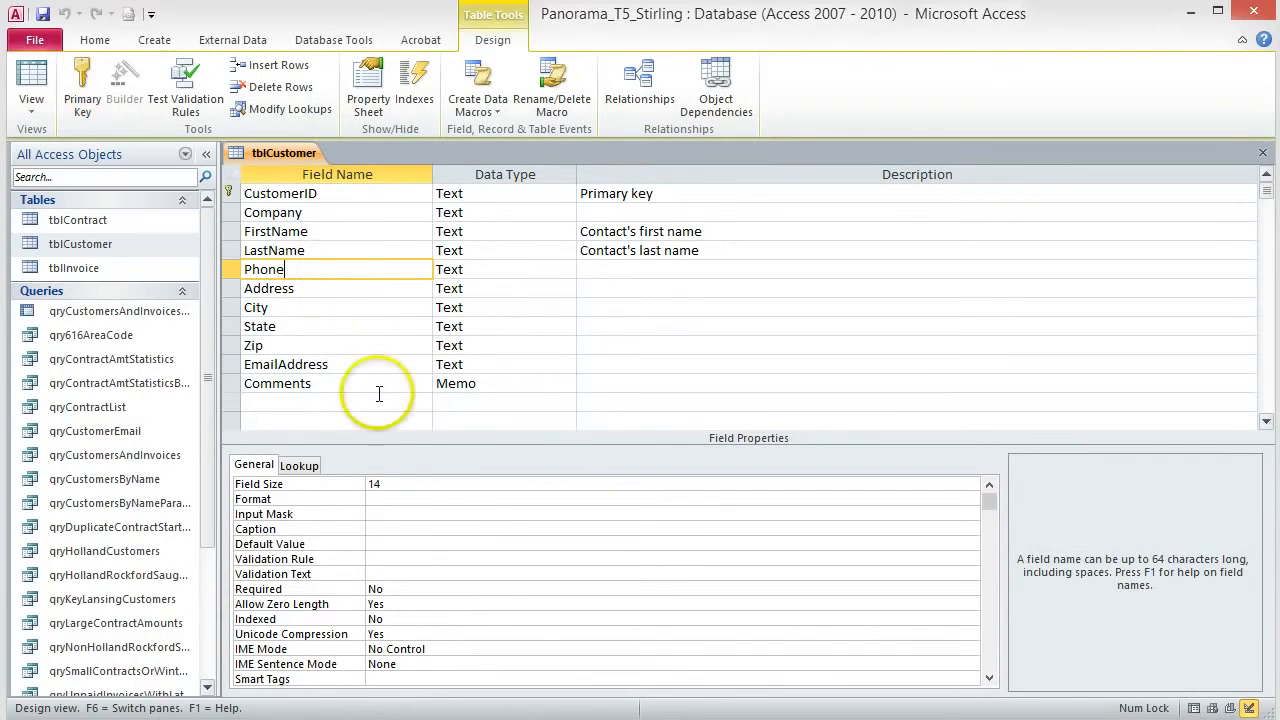
pyautogui.click(406, 512)
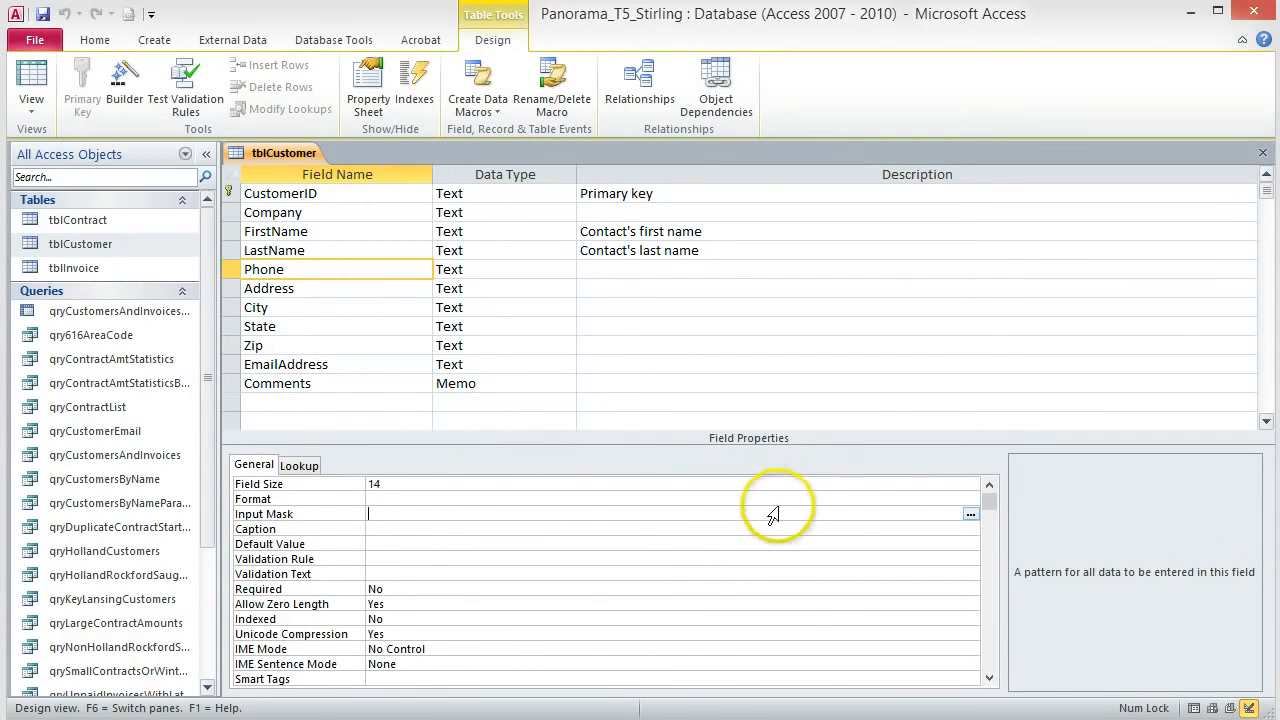
pyautogui.click(971, 515)
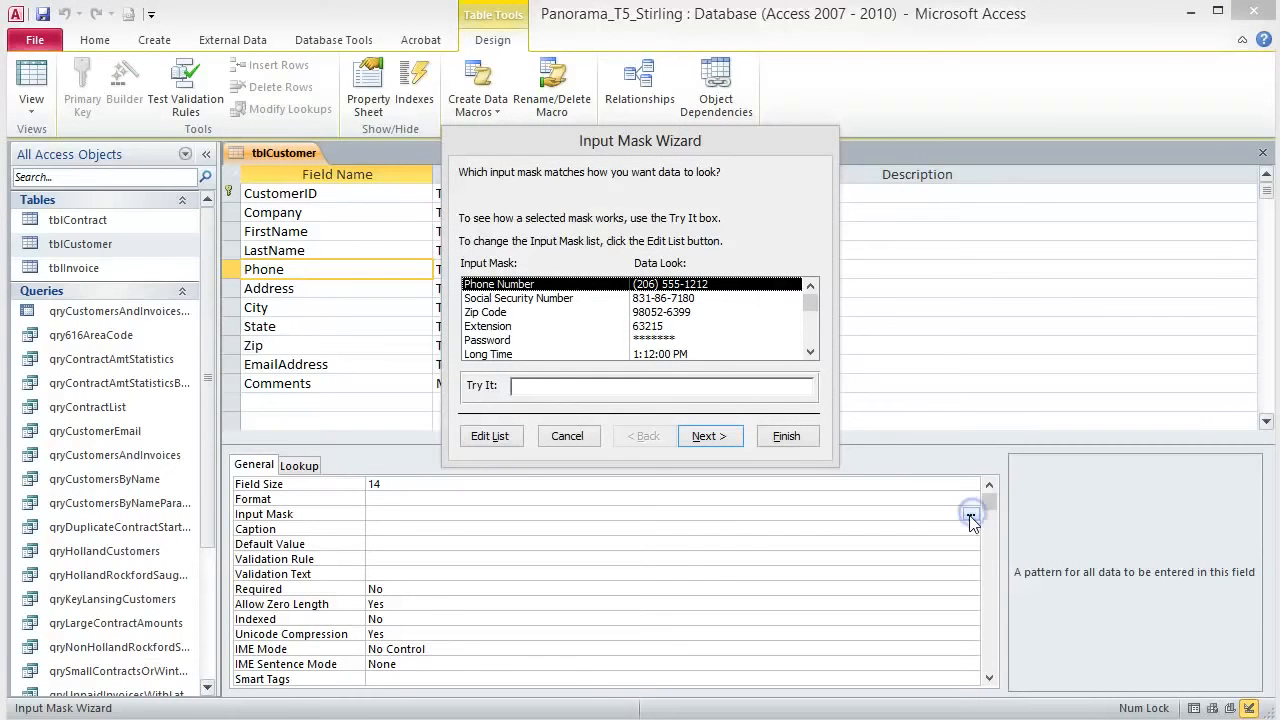
pyautogui.click(574, 289)
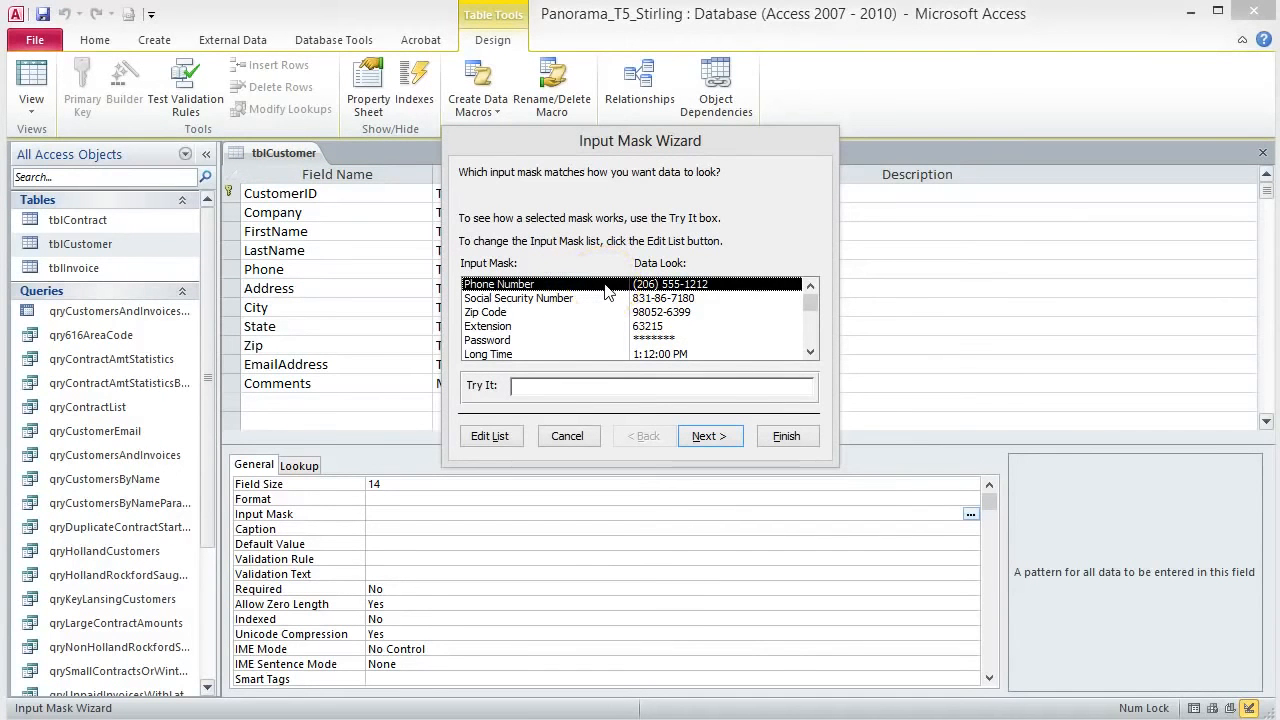
pyautogui.click(718, 437)
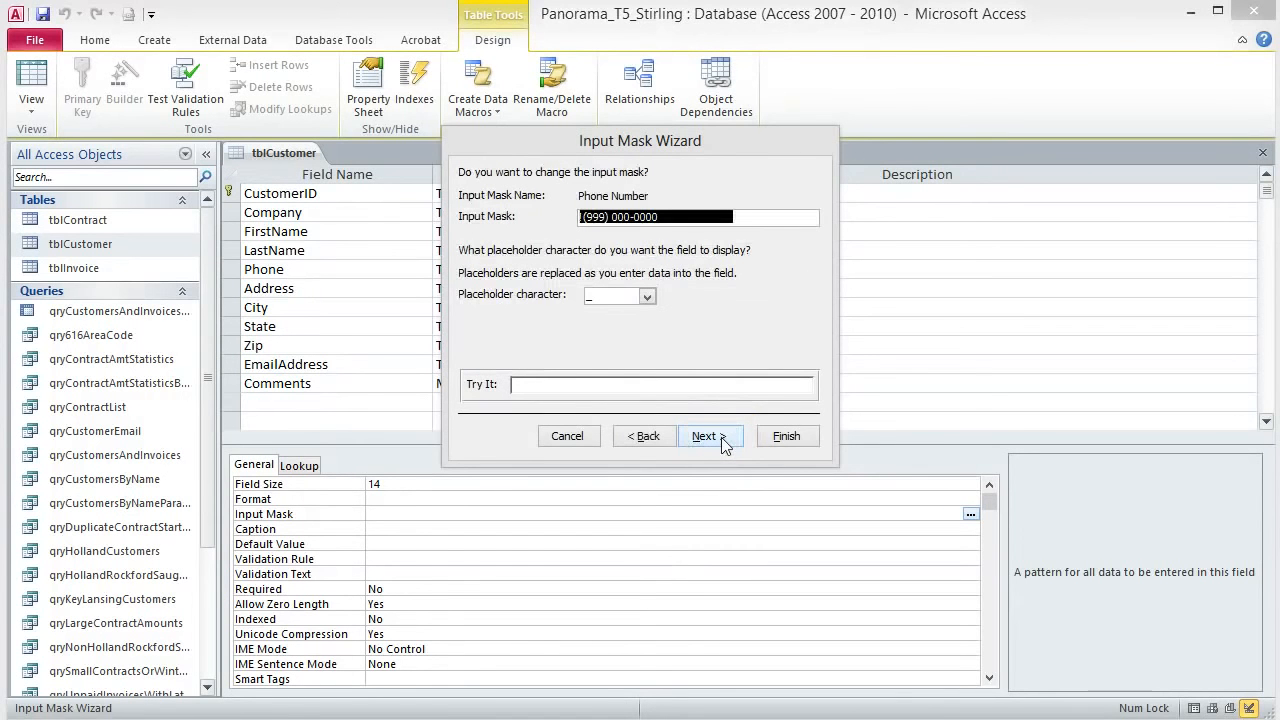
# Step: Finish the Input Mask Wizard with the default Phone Number mask, and delete the leading !\( from the Phone field's input mask
pyautogui.click(779, 440)
pyautogui.click(783, 440)
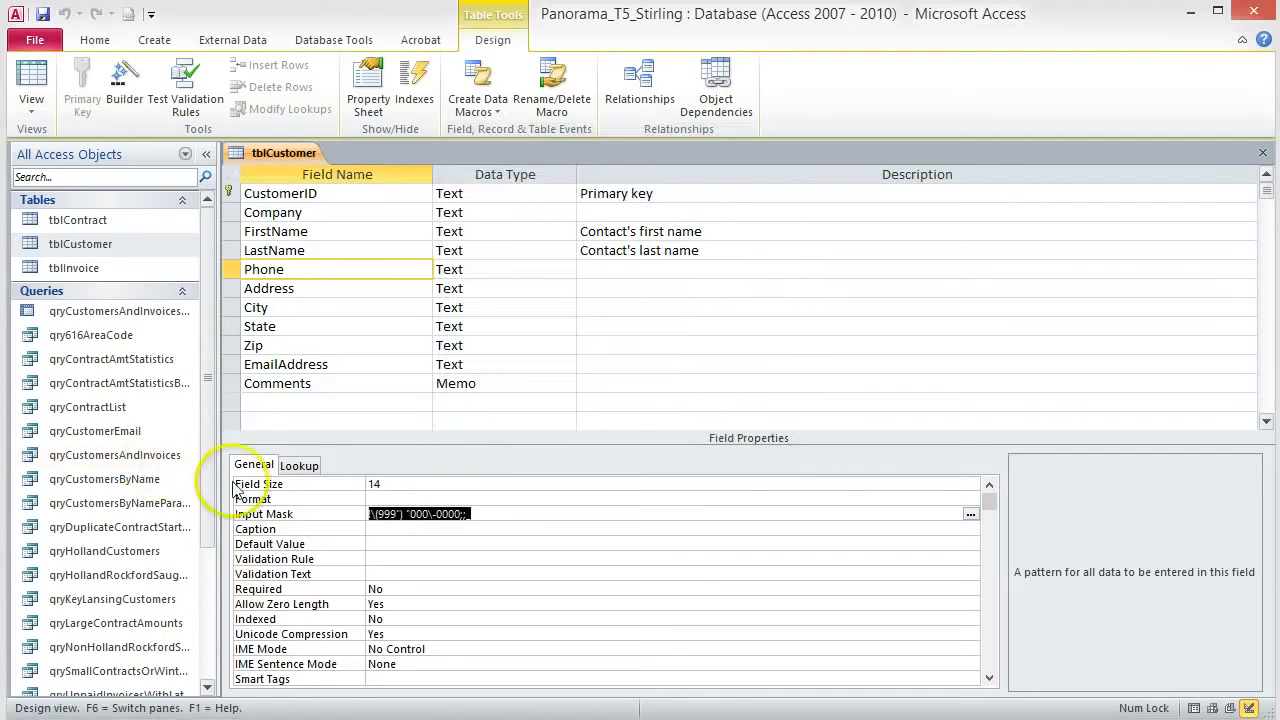
pyautogui.click(373, 513)
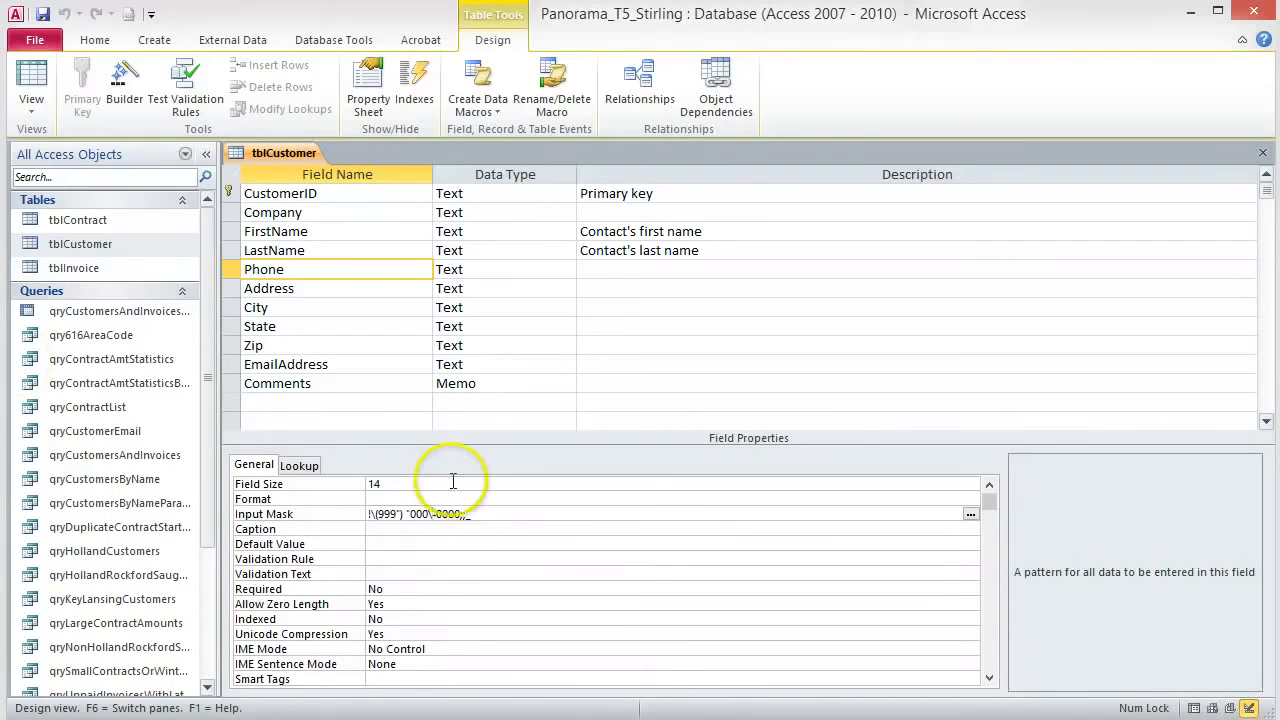
pyautogui.click(371, 514)
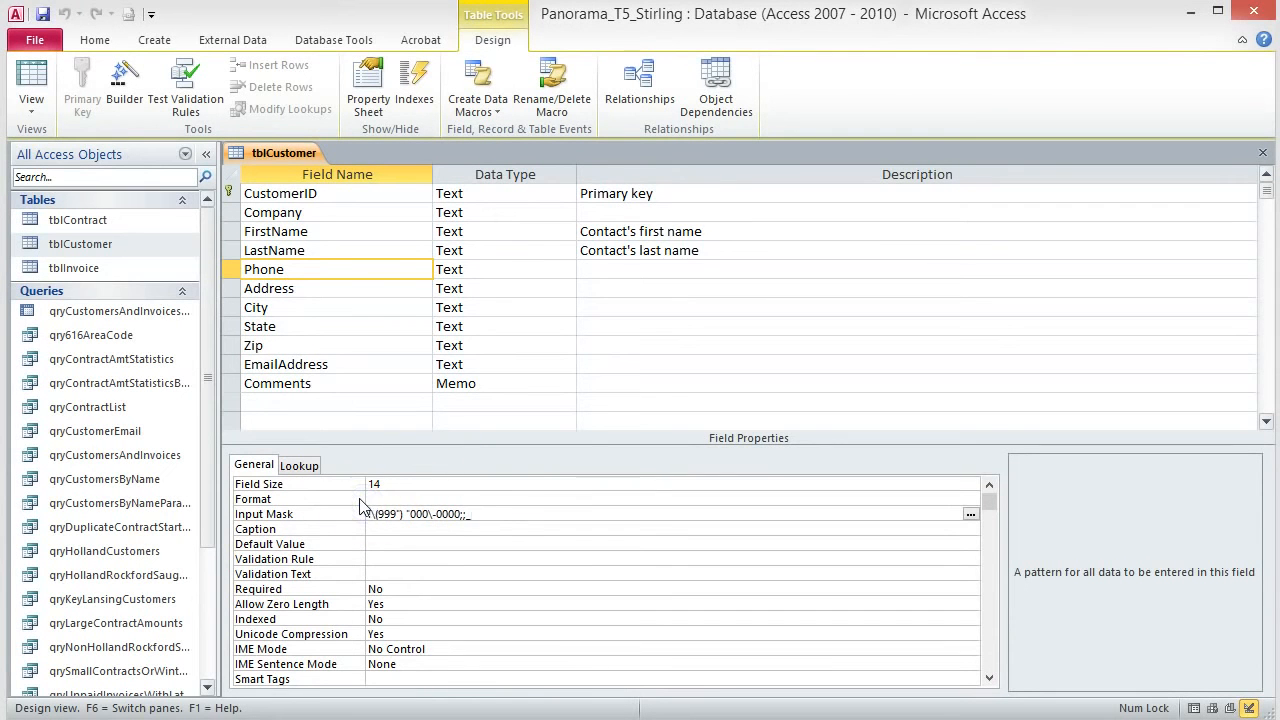
pyautogui.click(371, 514)
pyautogui.press('Delete')
# Step: Replace the closing parenthesis, space and quotation marks after 999 with \- so the Phone input mask reads 999\-000\-0000;;_
pyautogui.click(394, 514)
pyautogui.moveTo(394, 514); pyautogui.dragTo(386, 515)
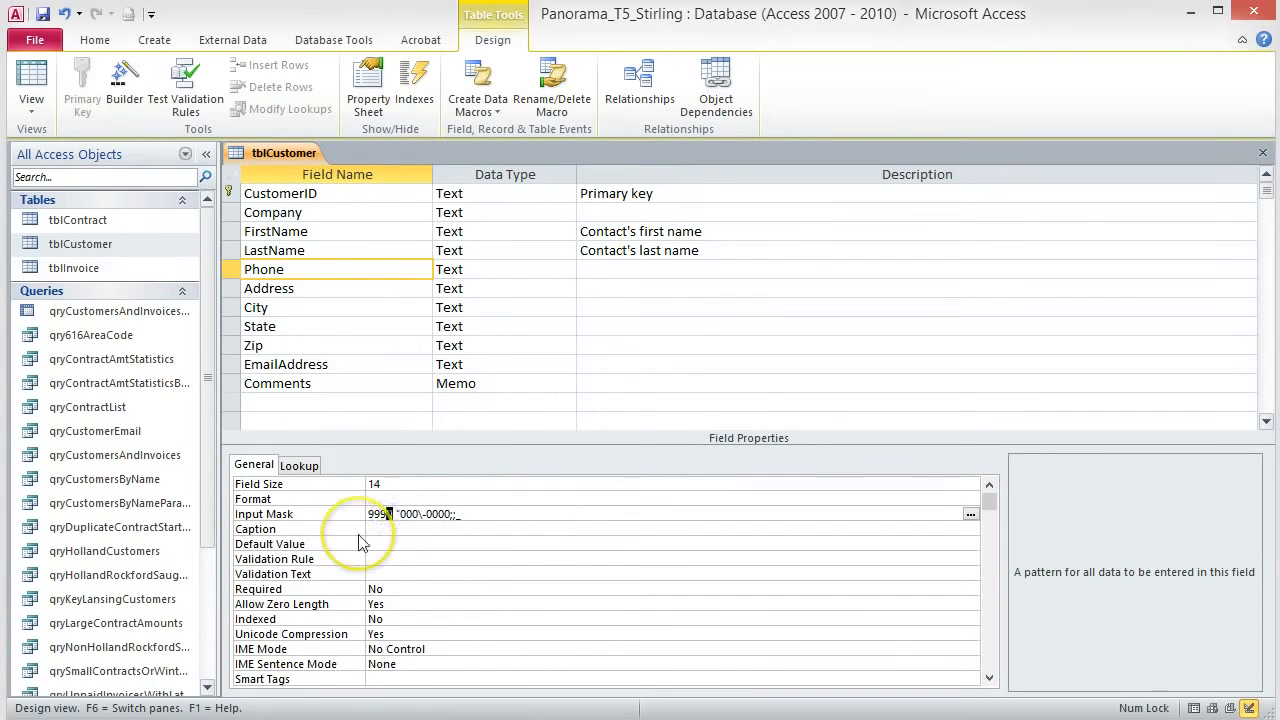
pyautogui.press('Delete')
pyautogui.write('-')
pyautogui.press('Delete')
pyautogui.write('\\')
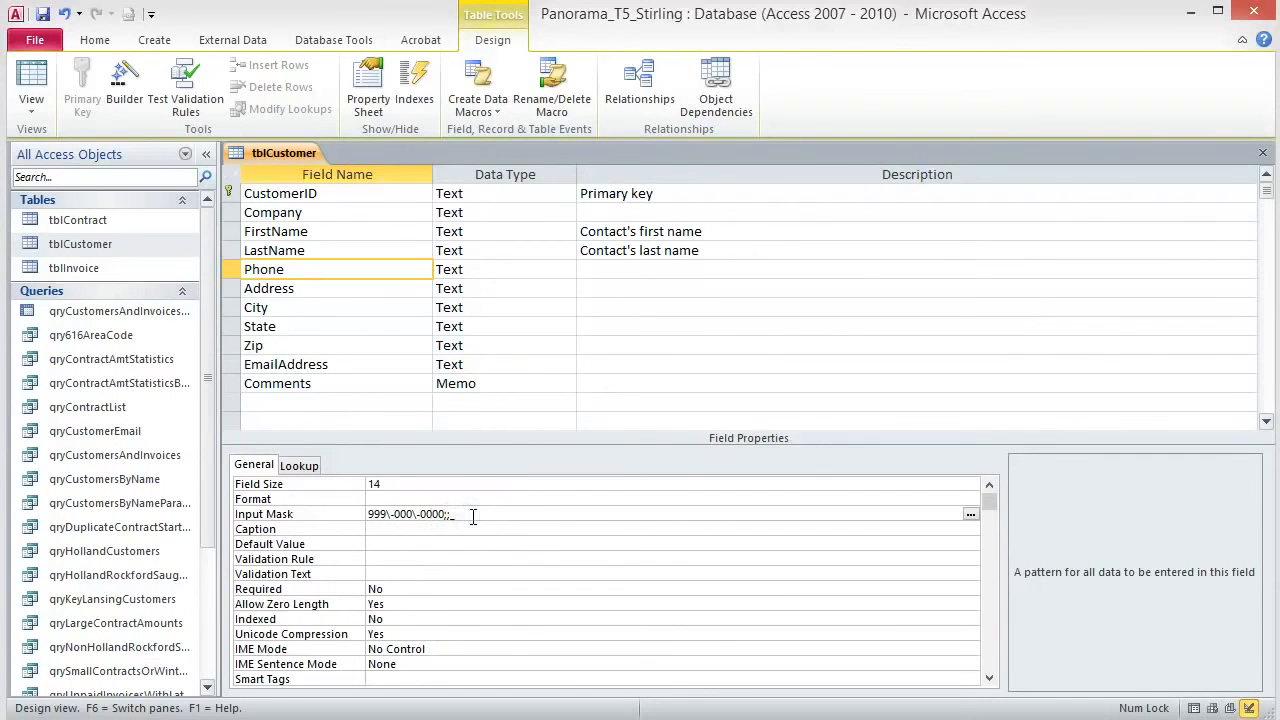
pyautogui.press('Return')
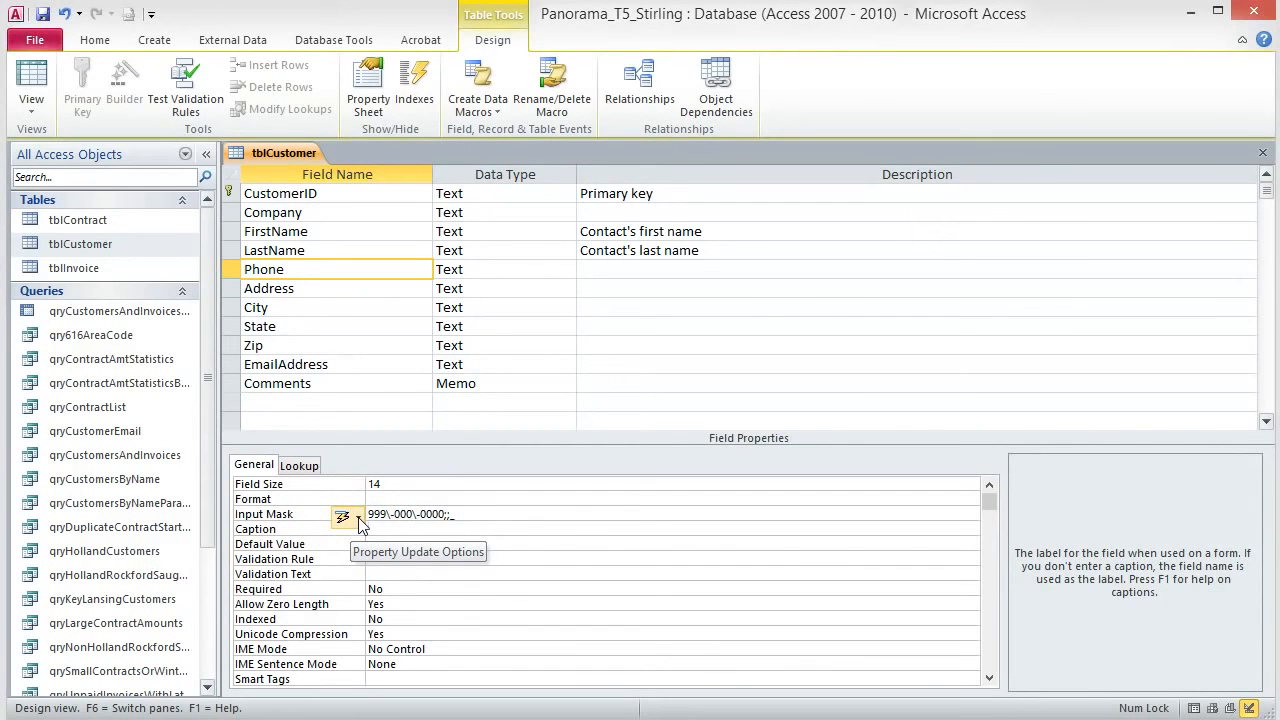
# Step: Update the input mask everywhere Phone is used, including the forms frmCustomer and frmCustomerContracts
pyautogui.click(358, 517)
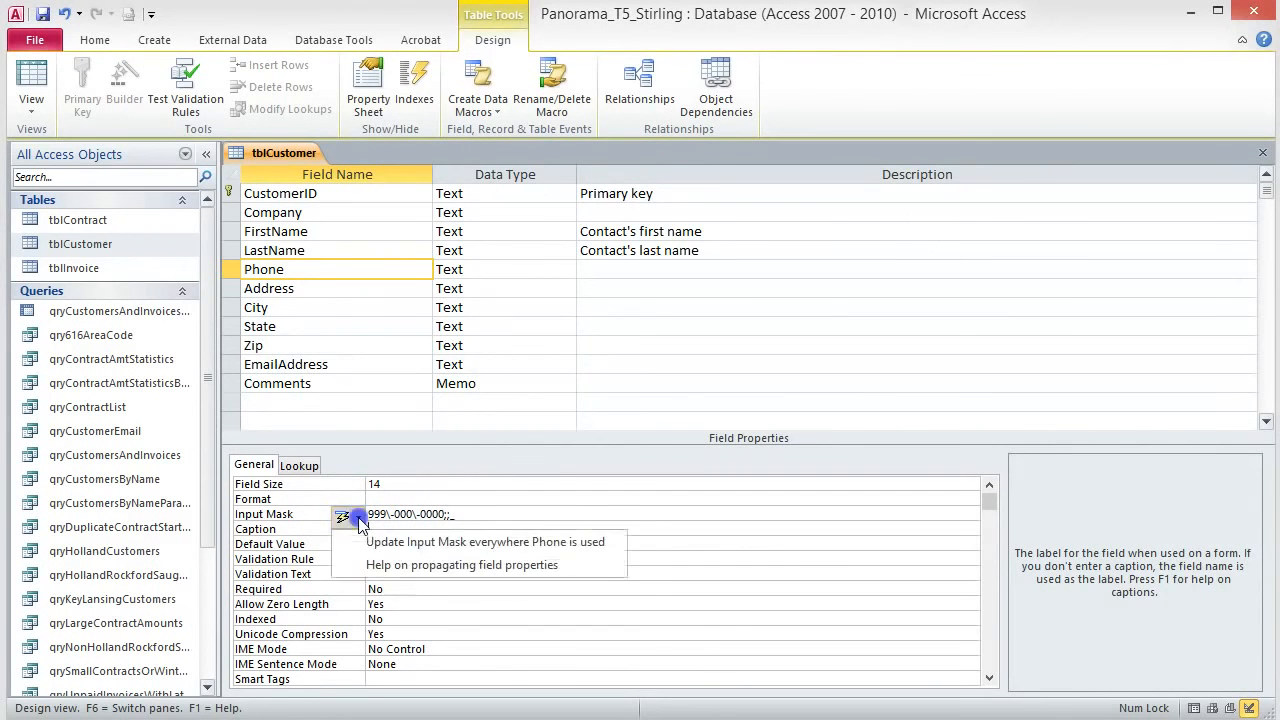
pyautogui.click(478, 543)
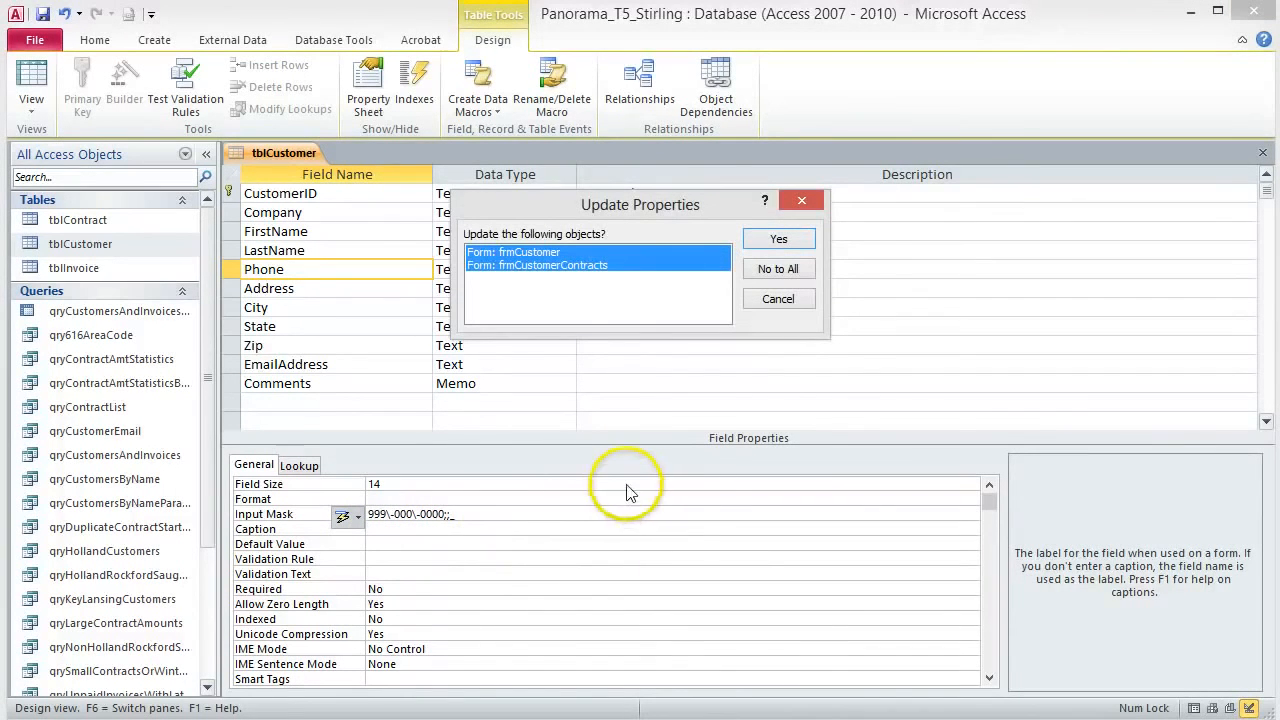
pyautogui.click(796, 240)
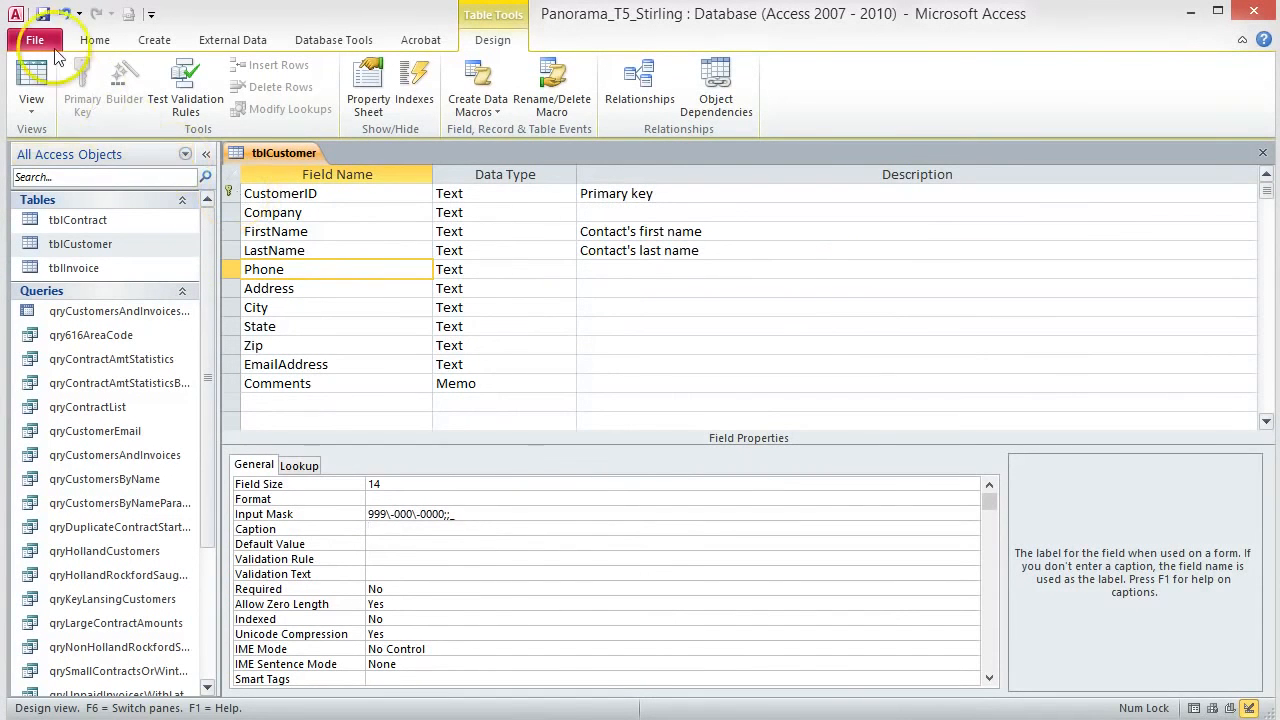
# Step: Save tblCustomer and slightly widen its Phone column in Datasheet view
pyautogui.click(41, 15)
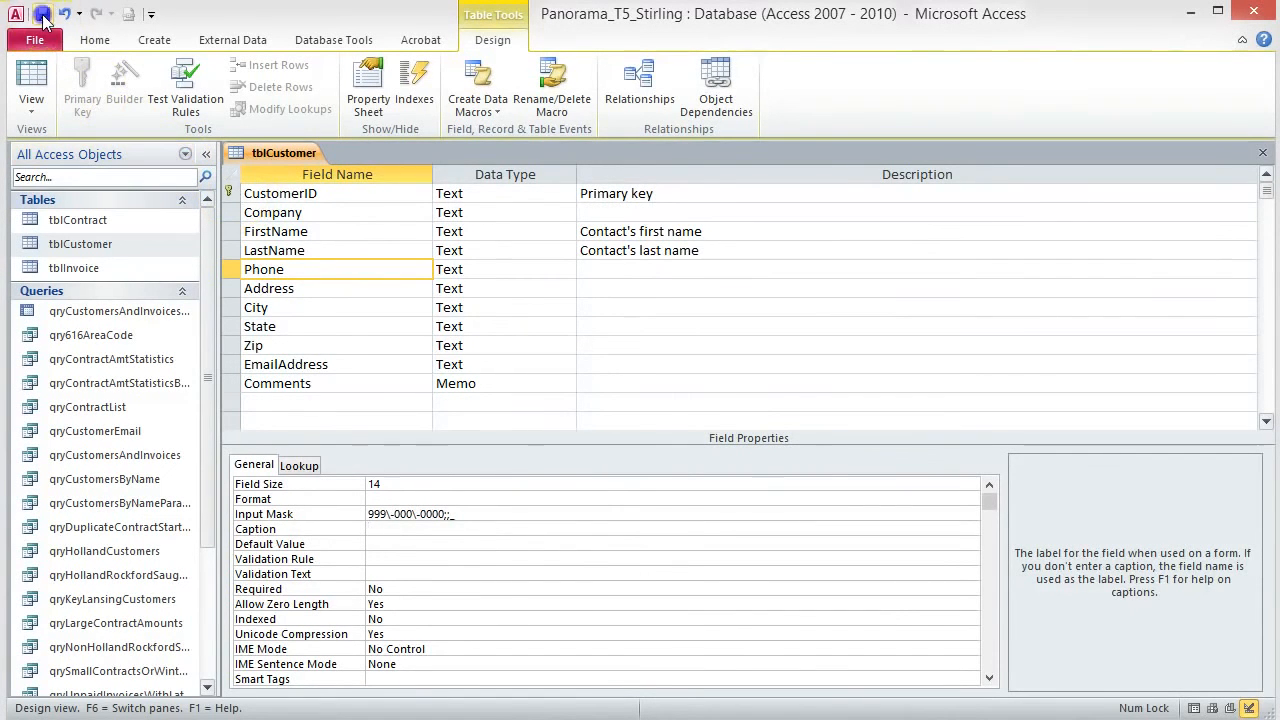
pyautogui.click(31, 85)
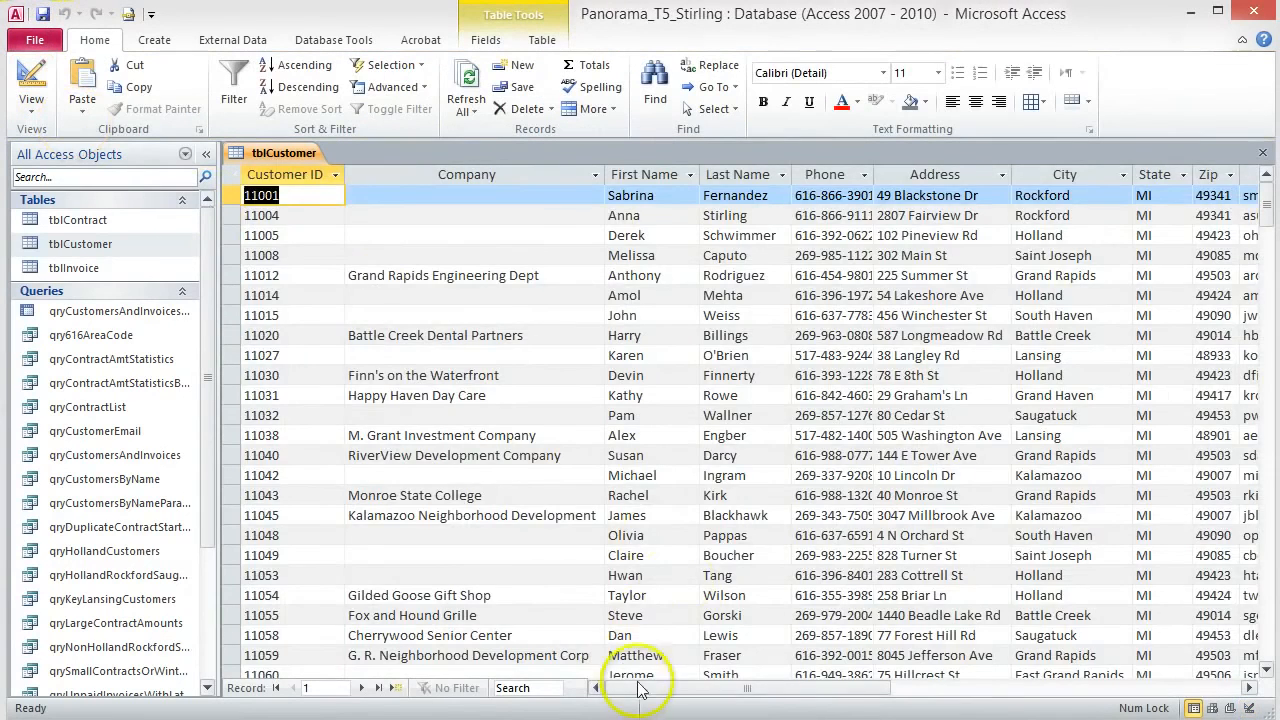
pyautogui.moveTo(640, 688); pyautogui.dragTo(708, 688)
pyautogui.moveTo(510, 170); pyautogui.dragTo(520, 170)
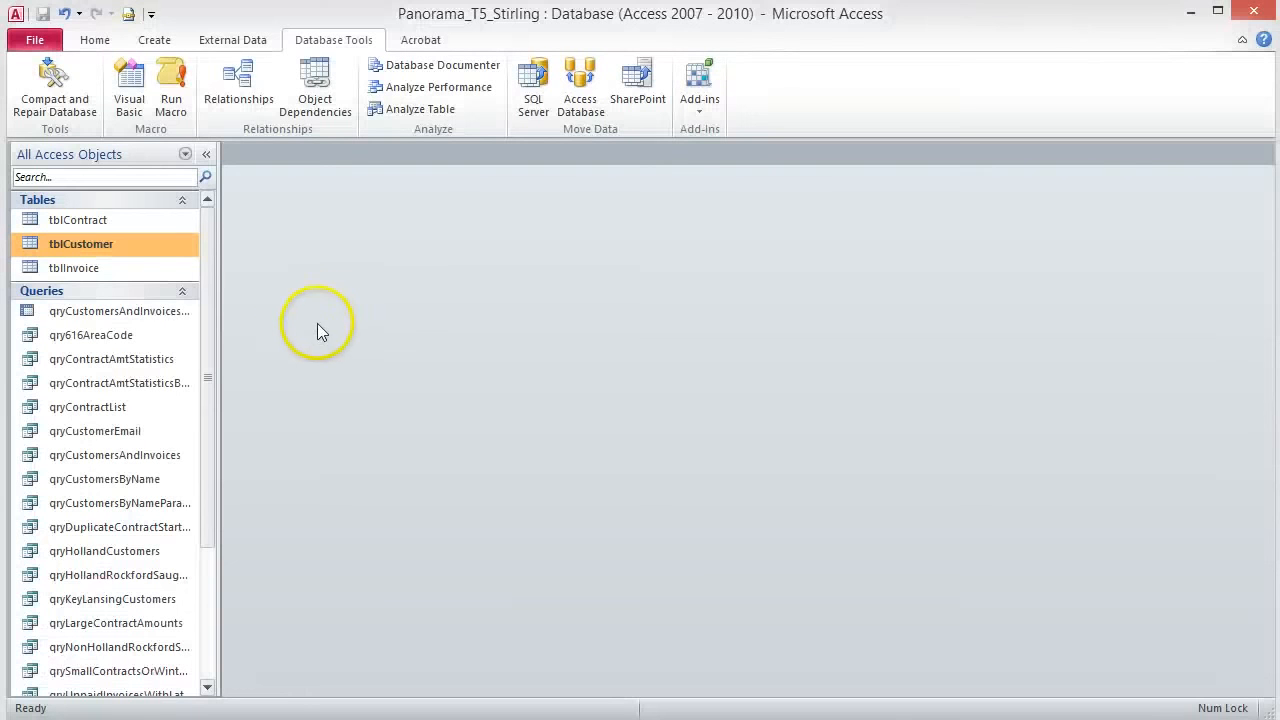
# Step: Open tblInvoice in Design view and set the InvoiceAmt field's Validation Rule to >10
pyautogui.rightClick(82, 268)
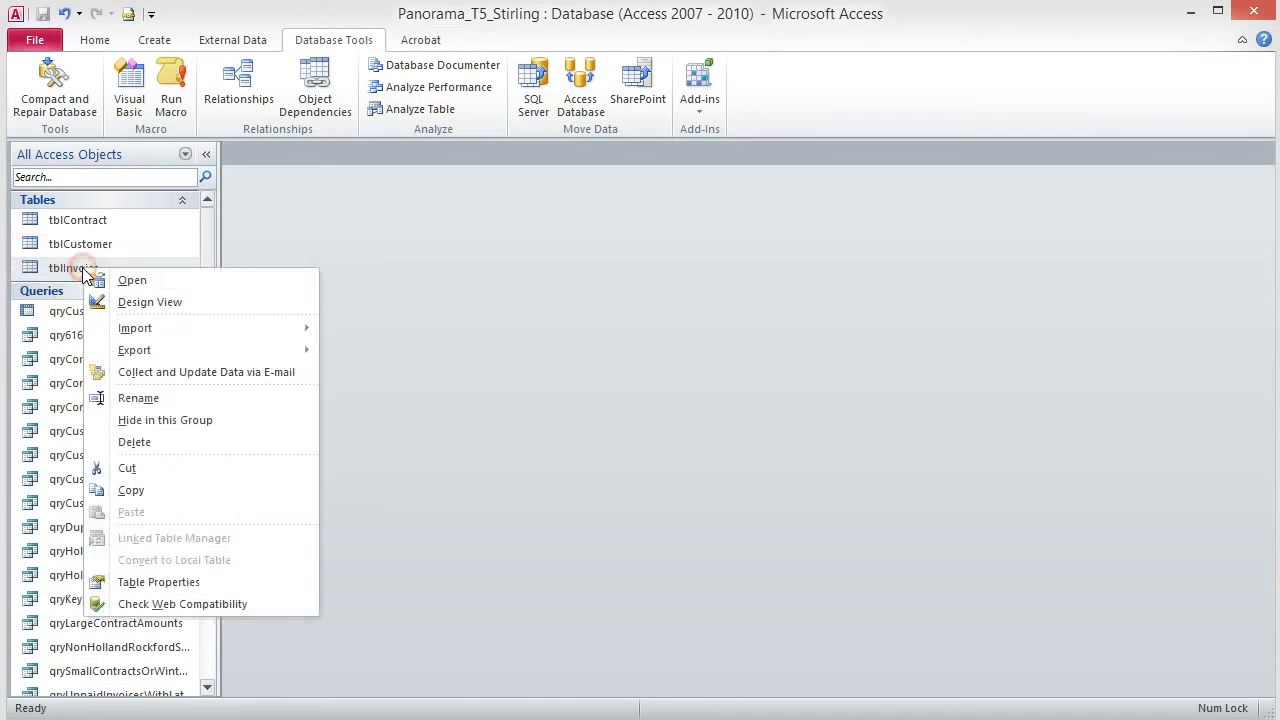
pyautogui.click(154, 302)
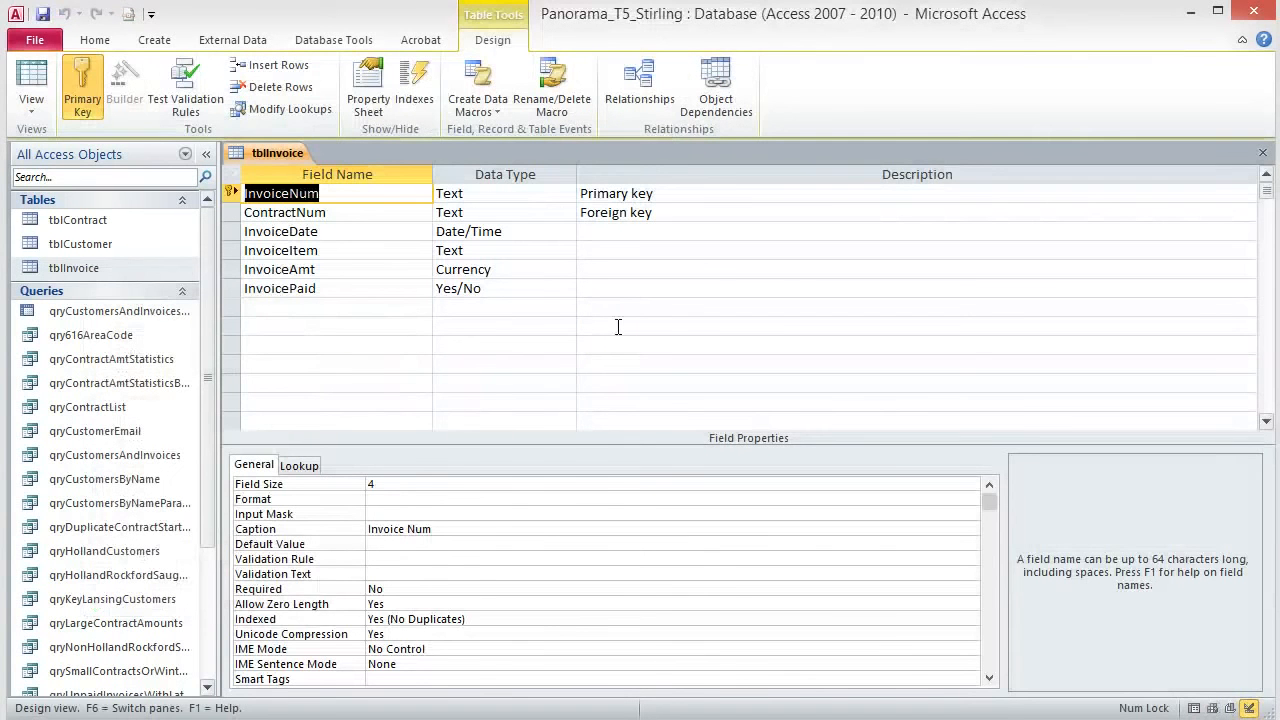
pyautogui.click(400, 270)
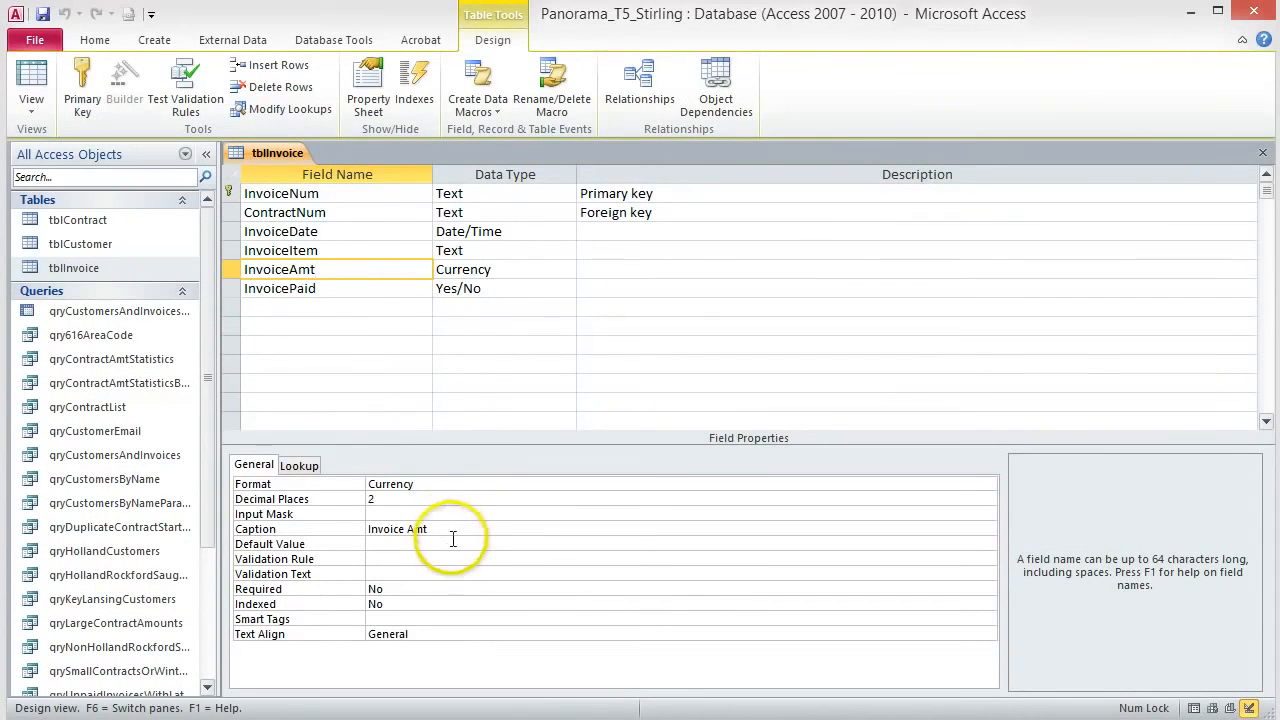
pyautogui.click(390, 558)
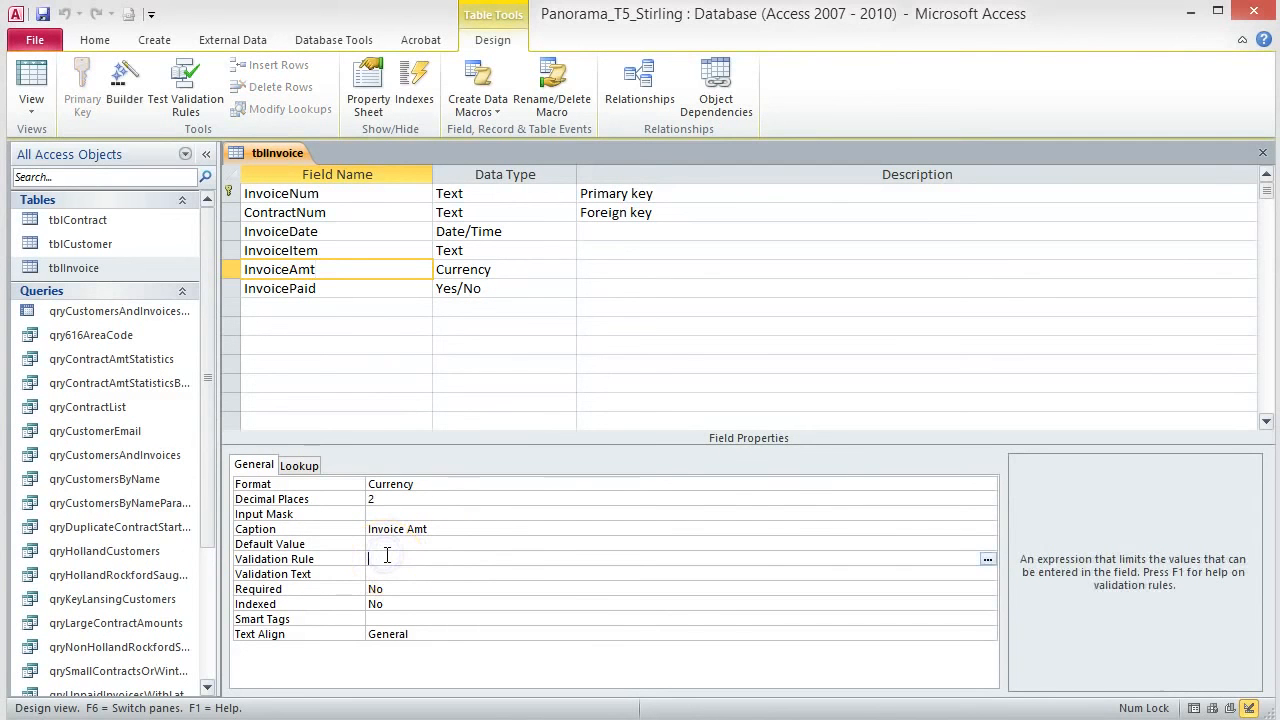
pyautogui.write('>10')
pyautogui.press('Return')
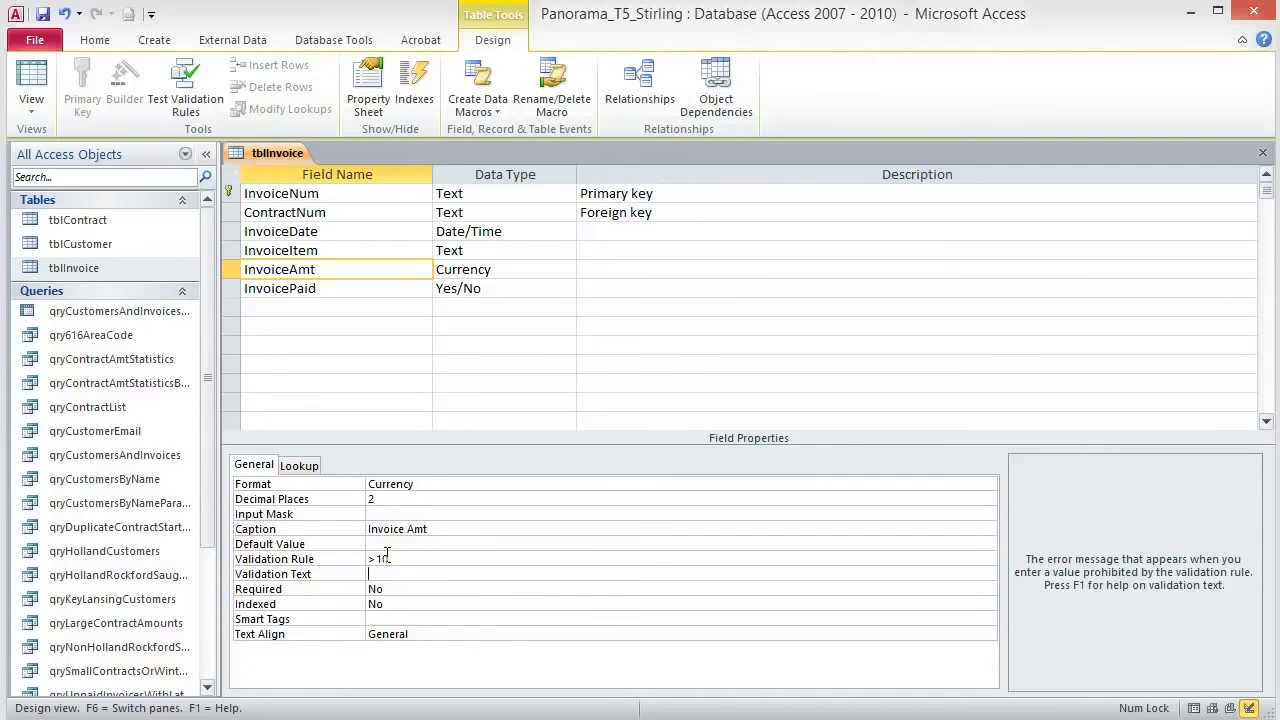
# Step: Set InvoiceAmt's Validation Text to "Invoice amounts must be greater than 10", then save tblInvoice and display it in Datasheet view
pyautogui.write('Invoice amounts must be great')
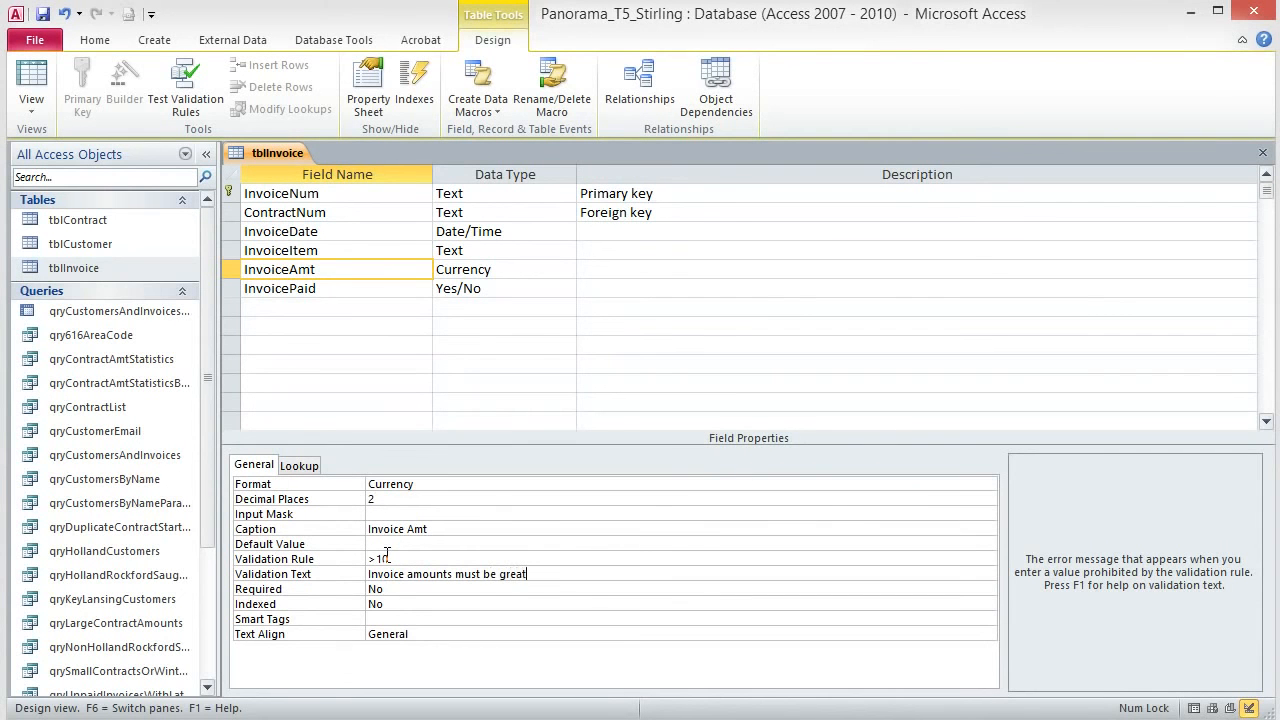
pyautogui.write('er than 10')
pyautogui.click(42, 14)
pyautogui.click(425, 374)
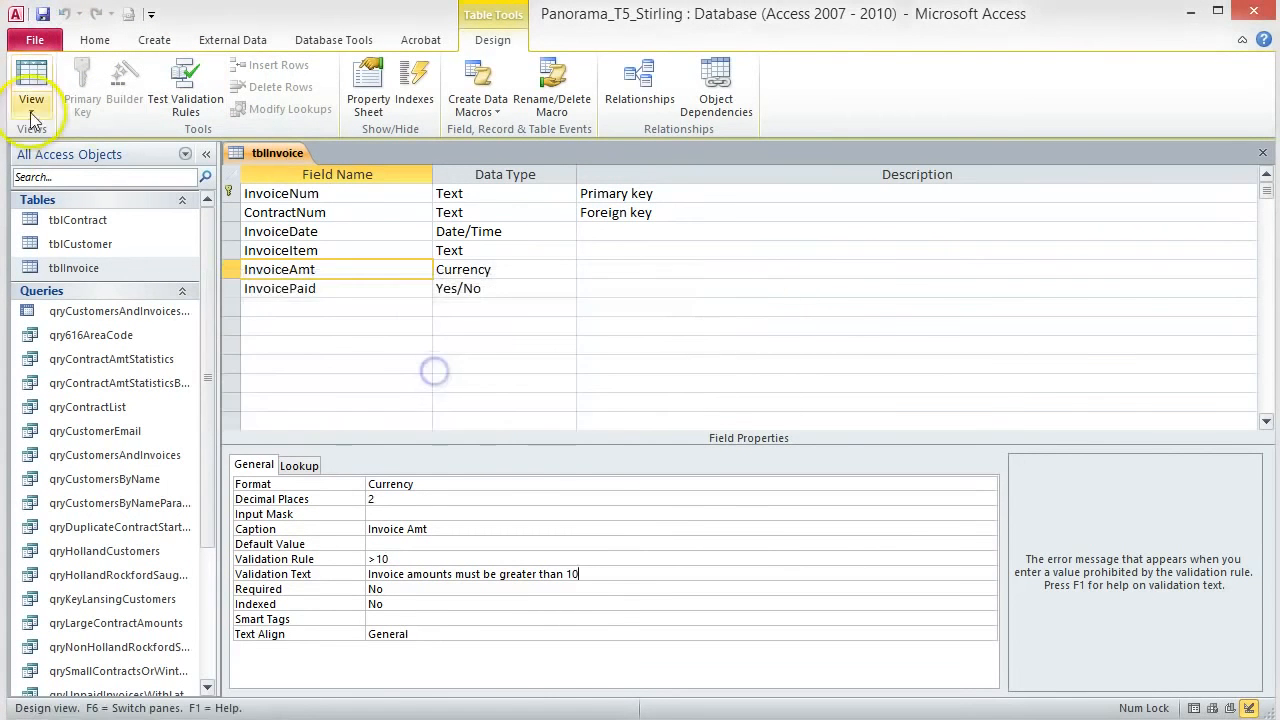
pyautogui.click(33, 78)
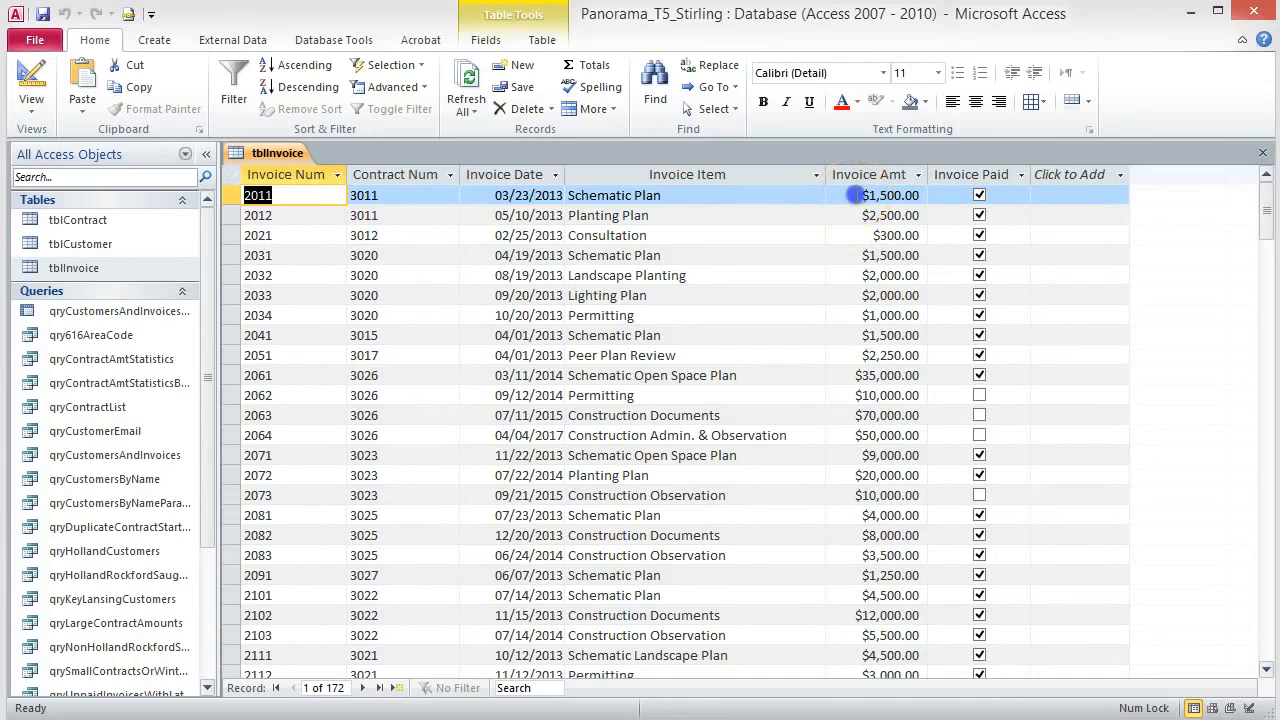
# Step: Test the validation rule by trying to enter 5 as the Invoice Amt of invoice 2011
pyautogui.moveTo(851, 195); pyautogui.dragTo(928, 197)
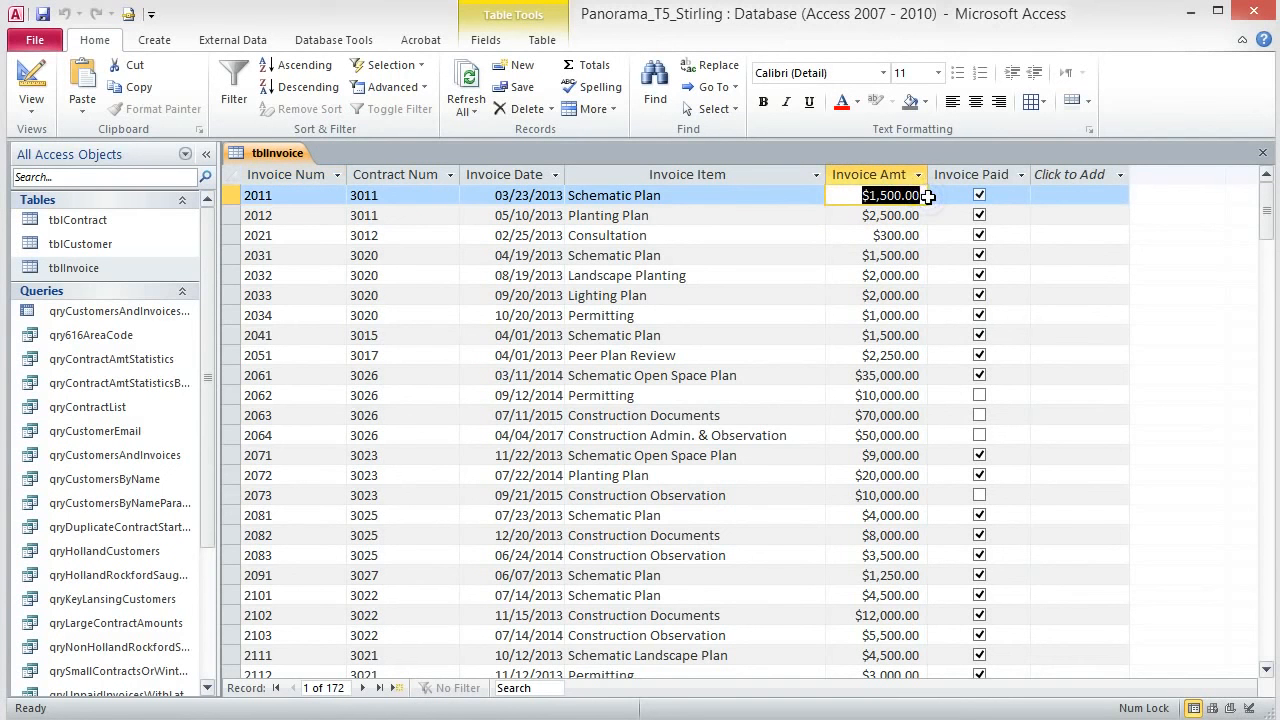
pyautogui.write('5')
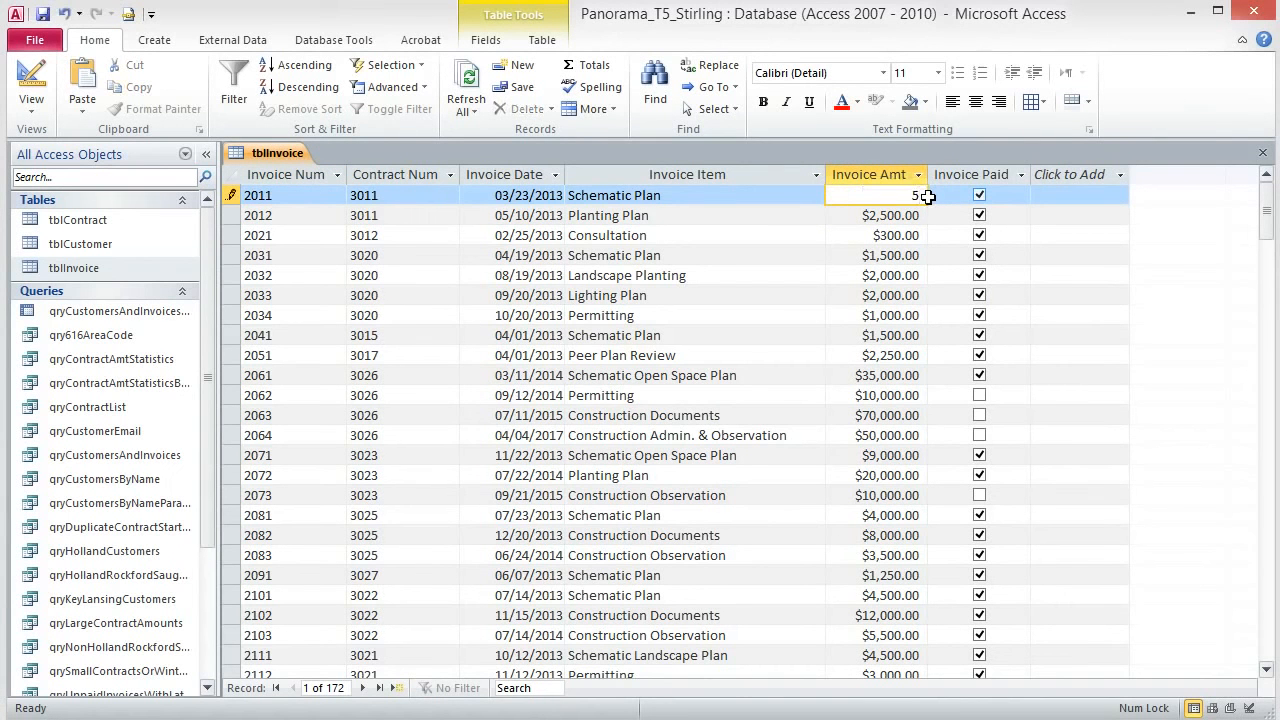
pyautogui.press('Tab')
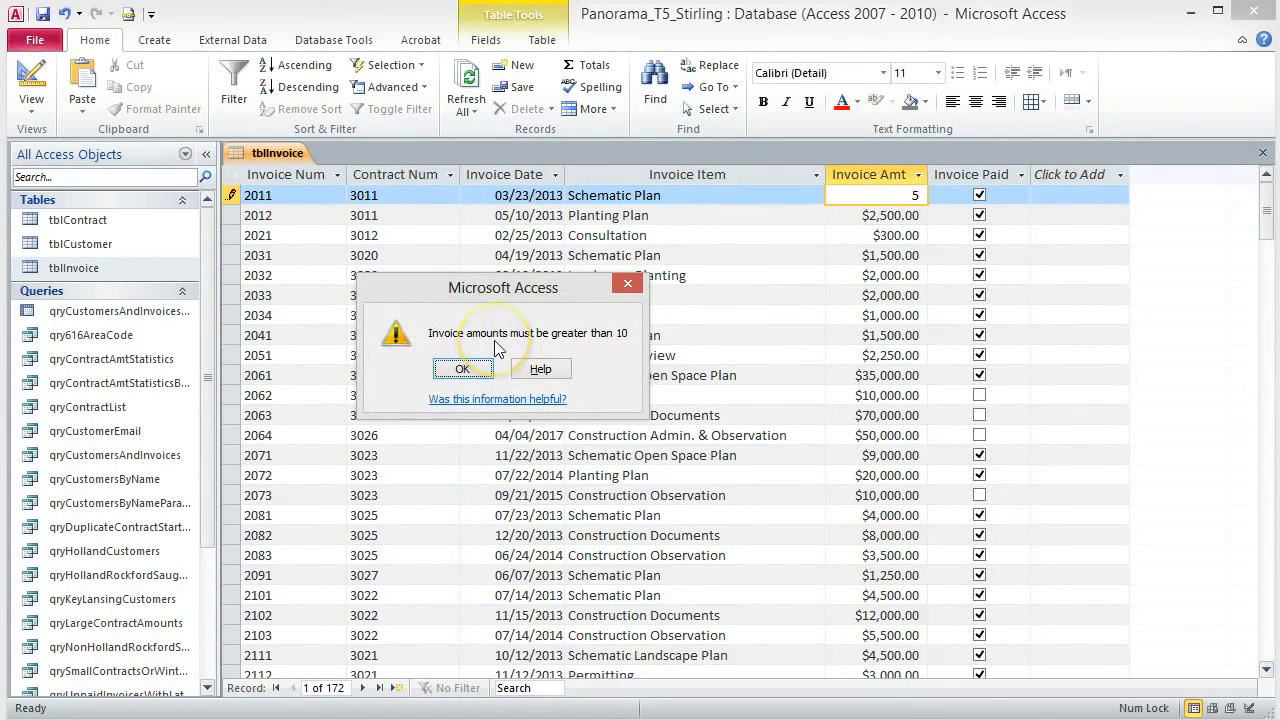
pyautogui.click(462, 369)
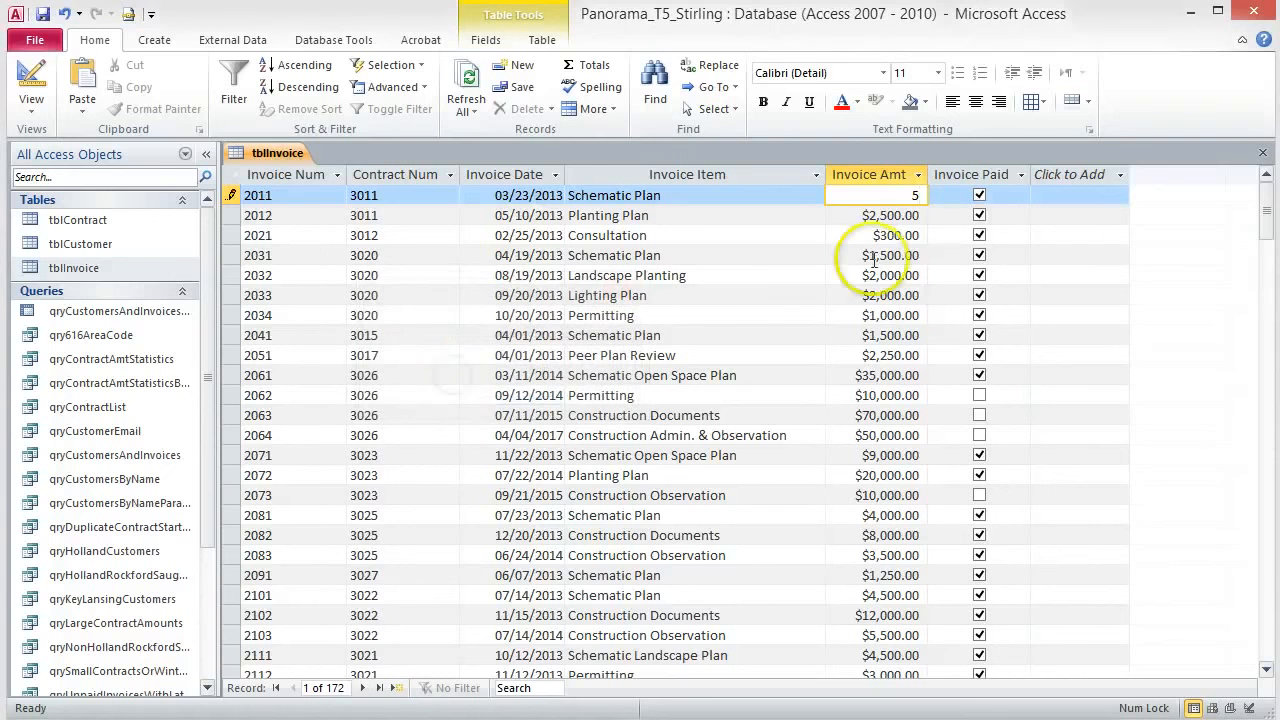
# Step: Set the Invoice Amt of invoice 2011 to 1500
pyautogui.doubleClick(914, 195)
pyautogui.write('1500')
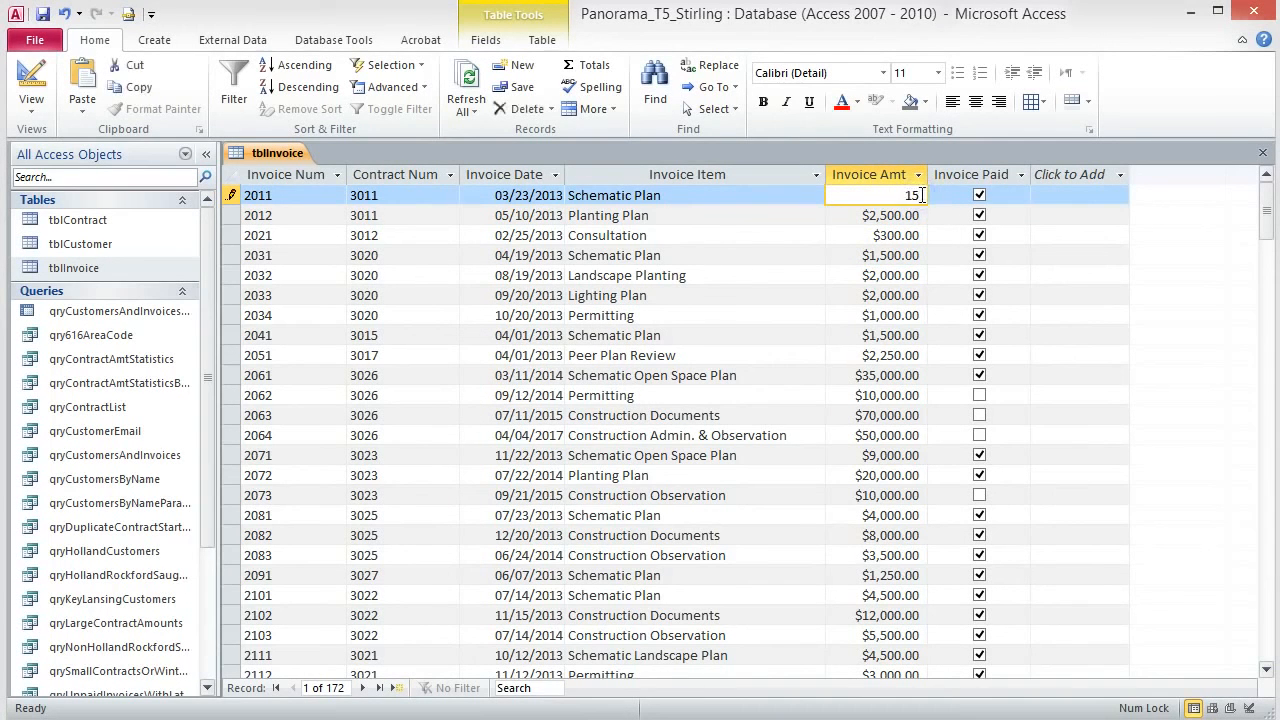
pyautogui.press('Tab')
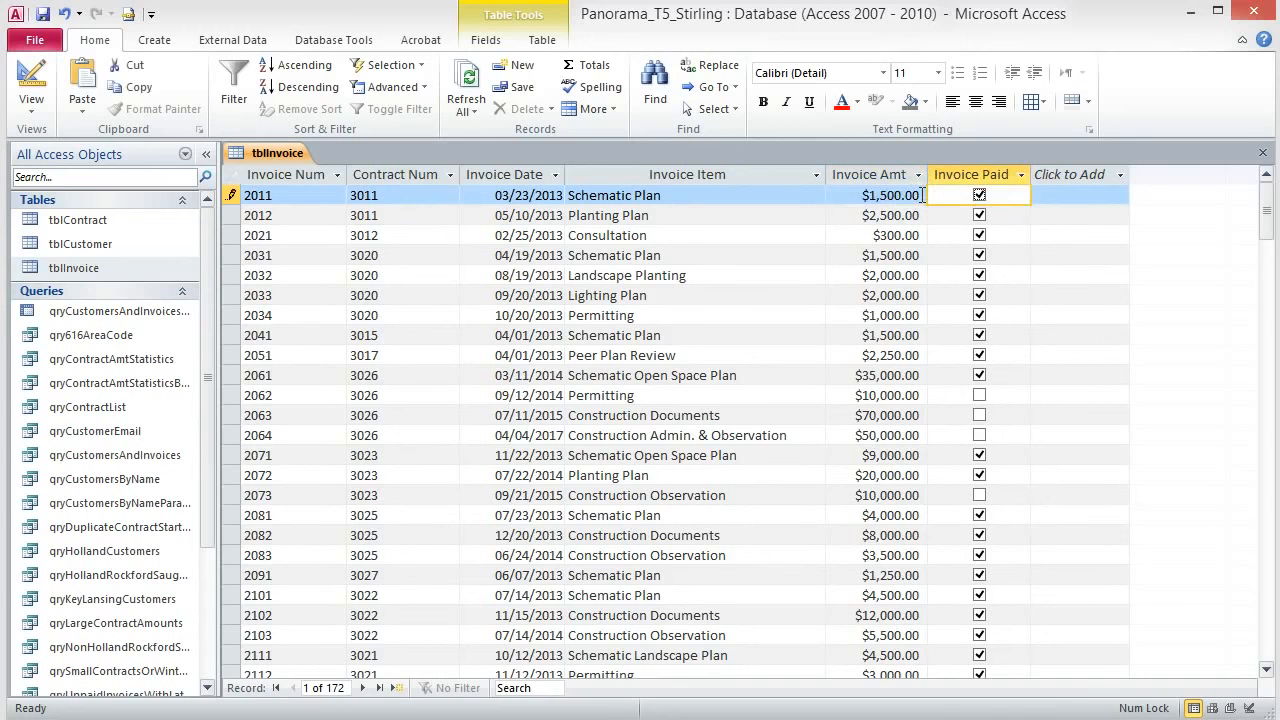